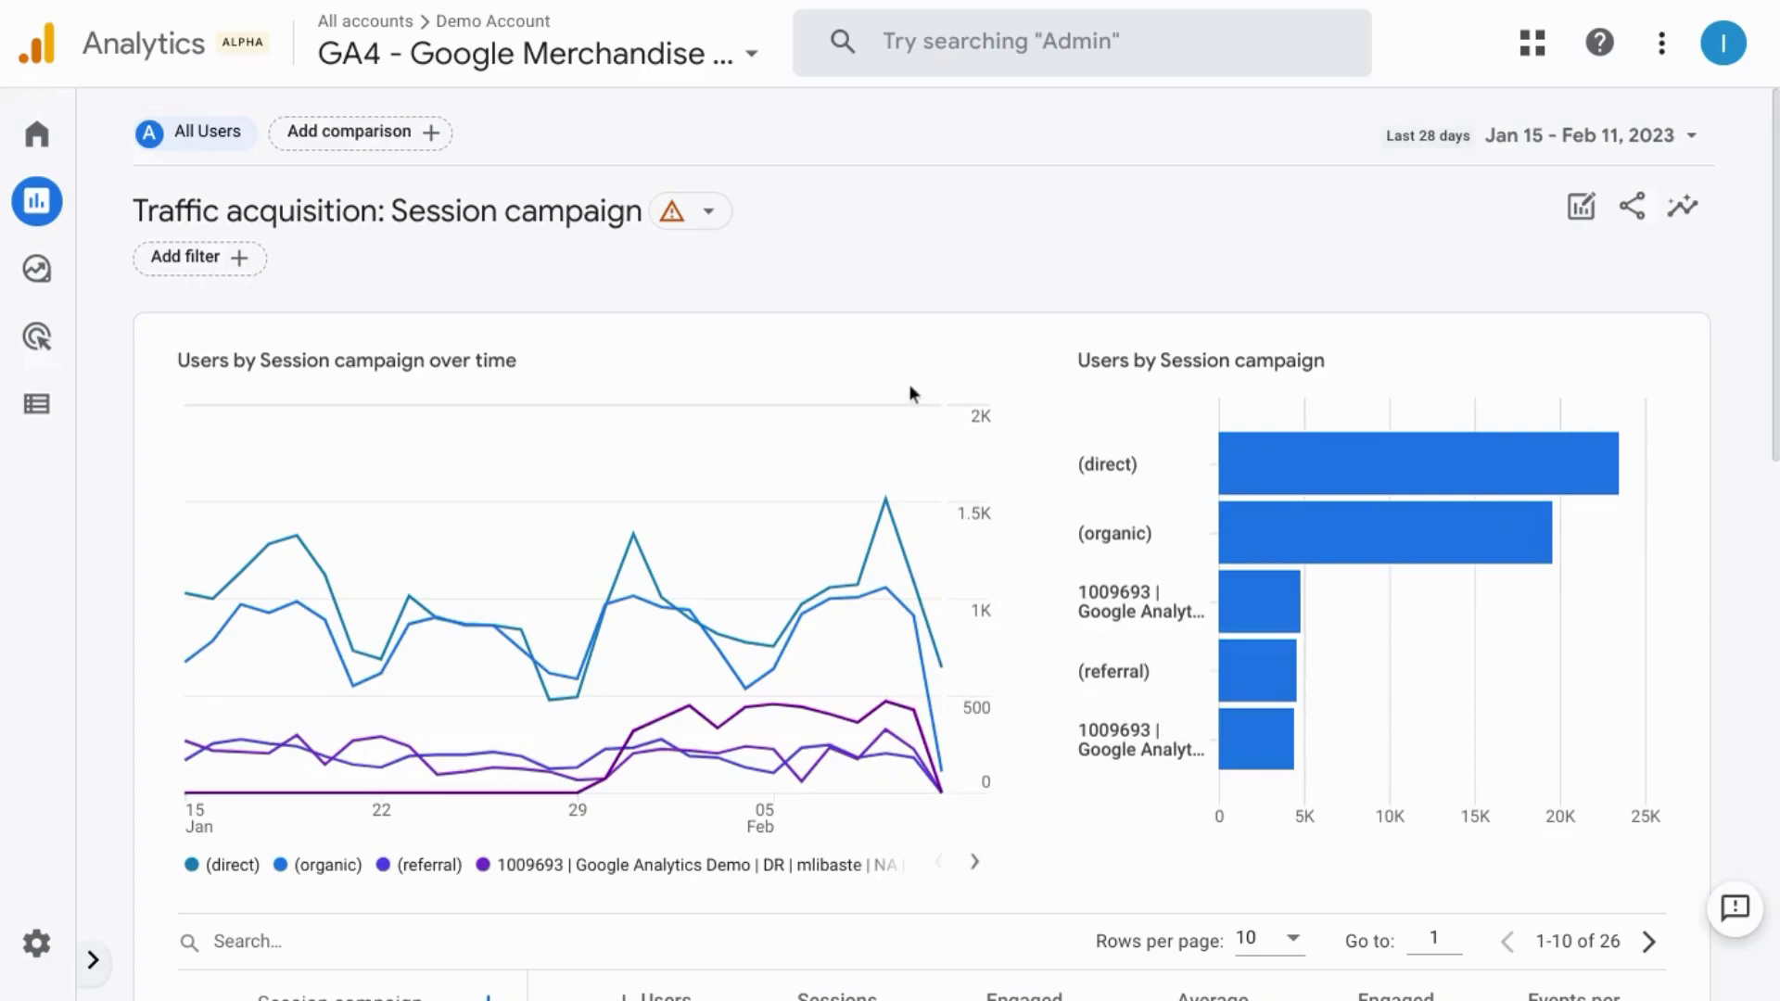
# Scroll through the Session campaign table, down its rows and across to its right-hand columns
pyautogui.scroll(-2, 950, 443)
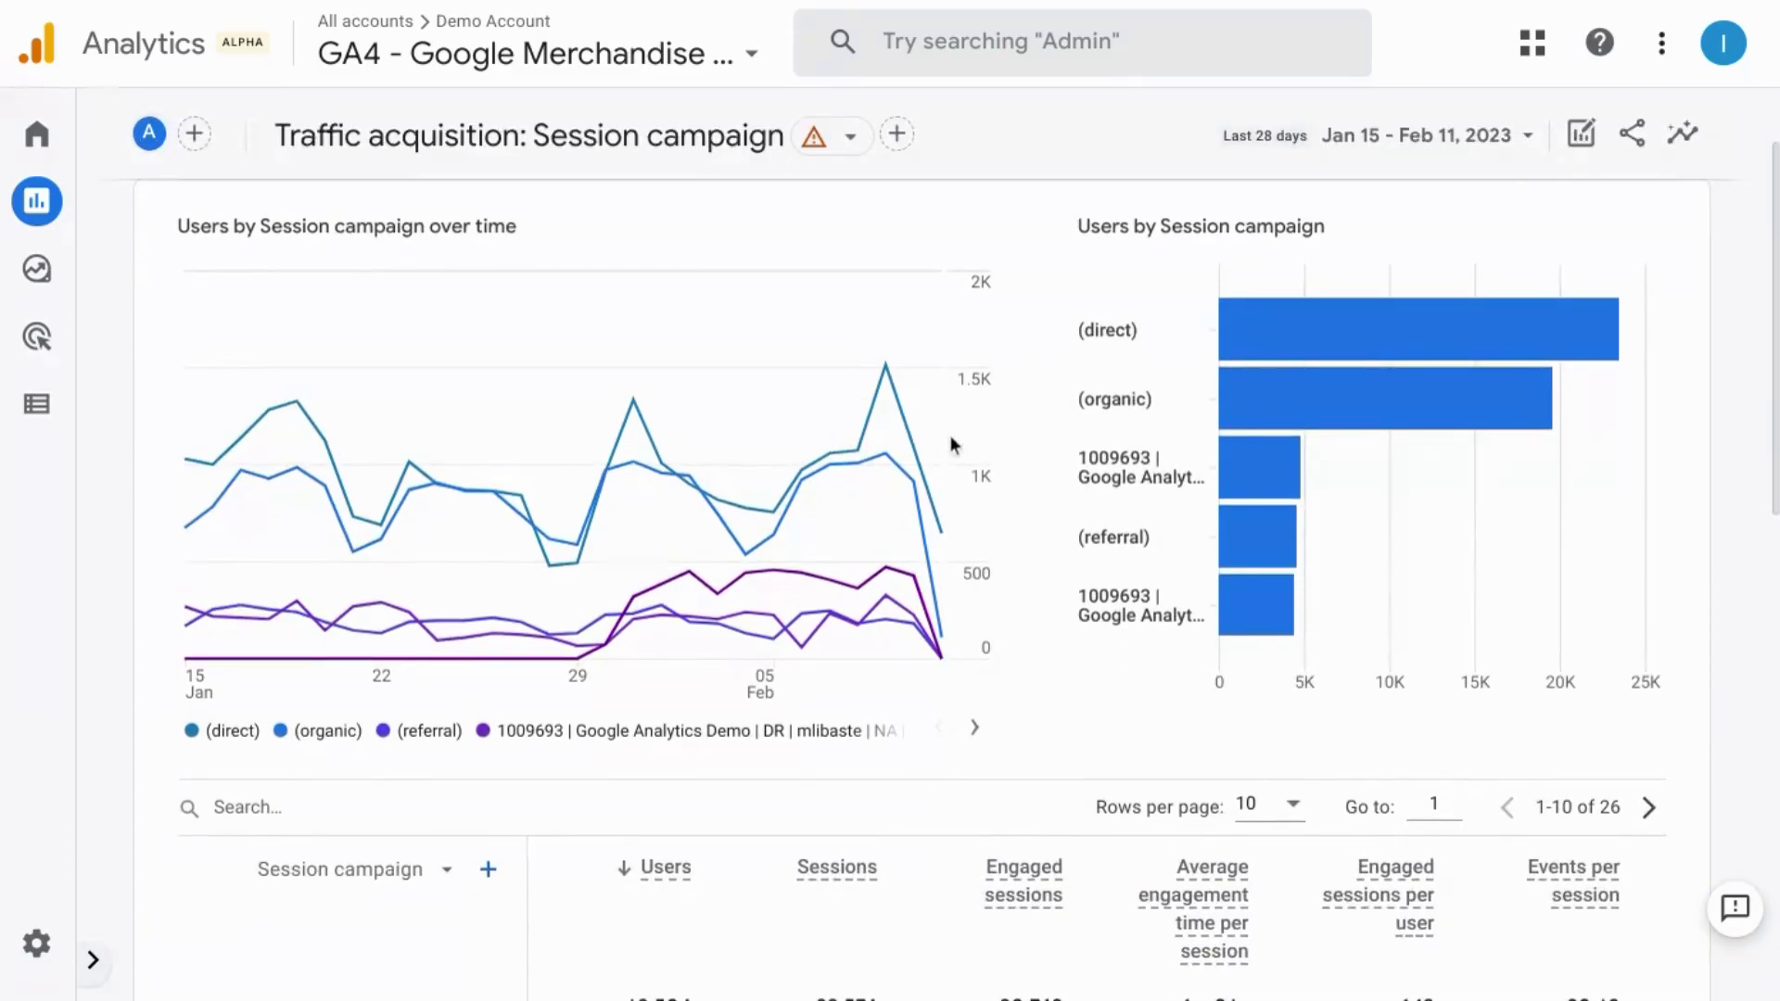
pyautogui.scroll(-7, 950, 436)
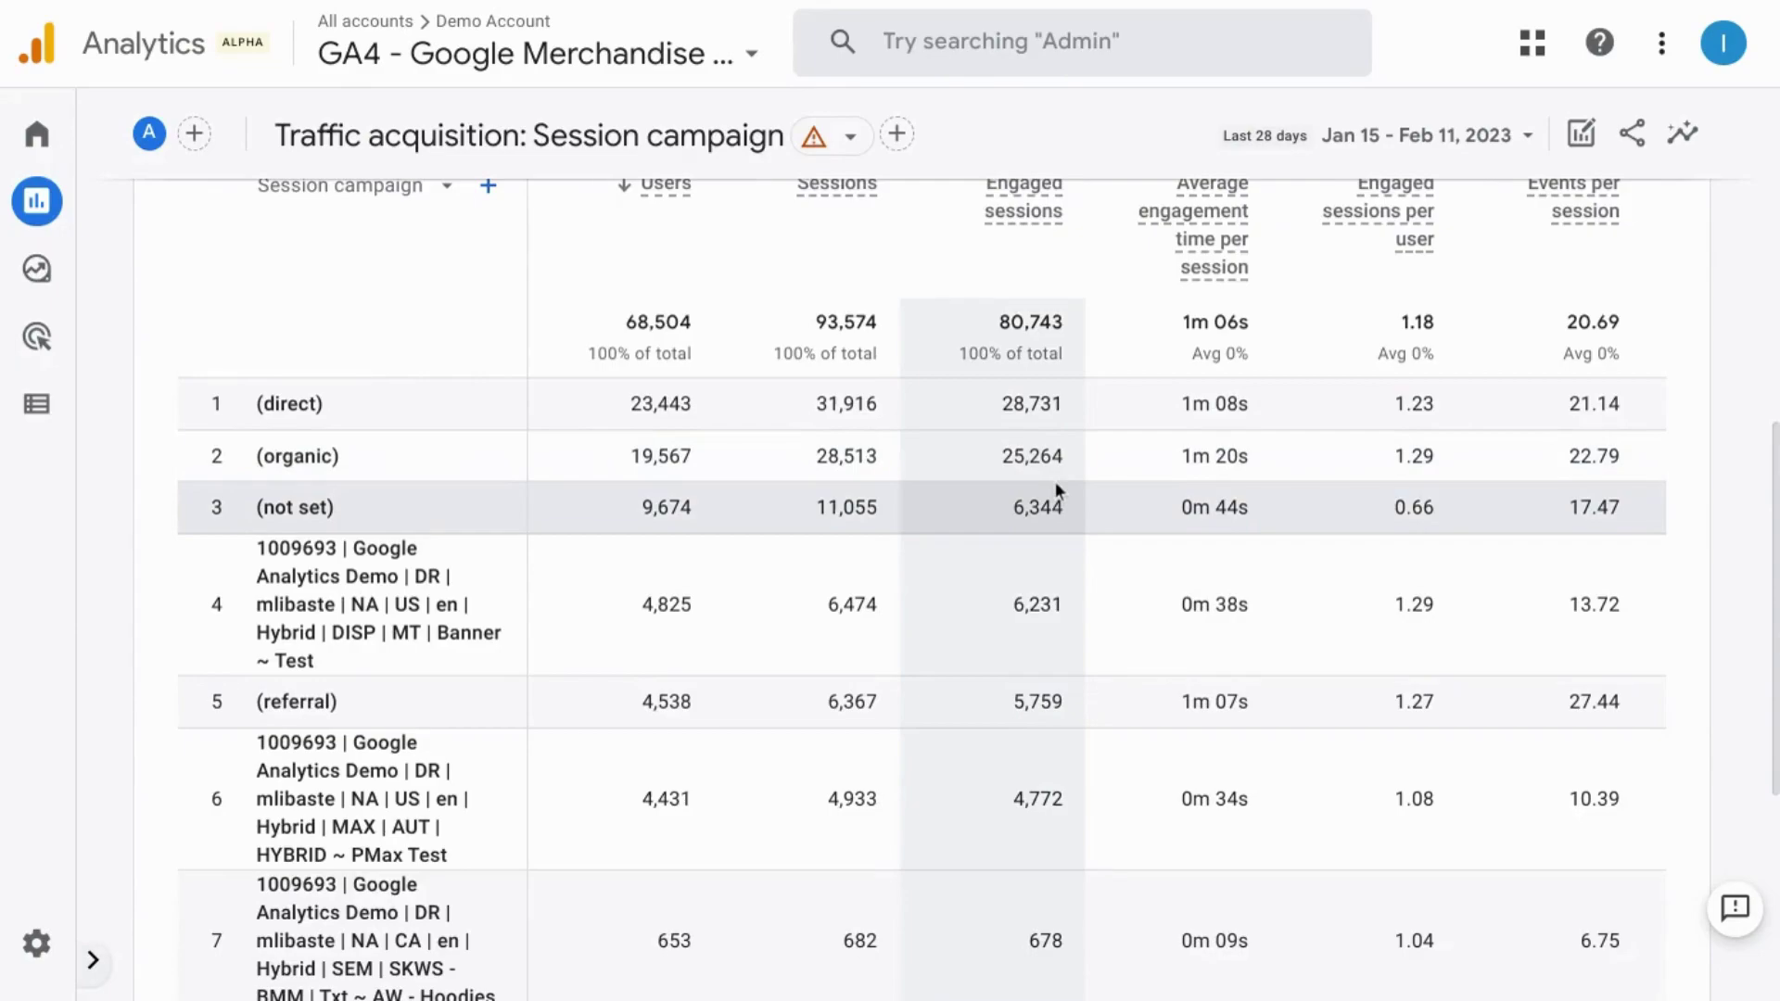
pyautogui.scroll(-5, 1055, 481)
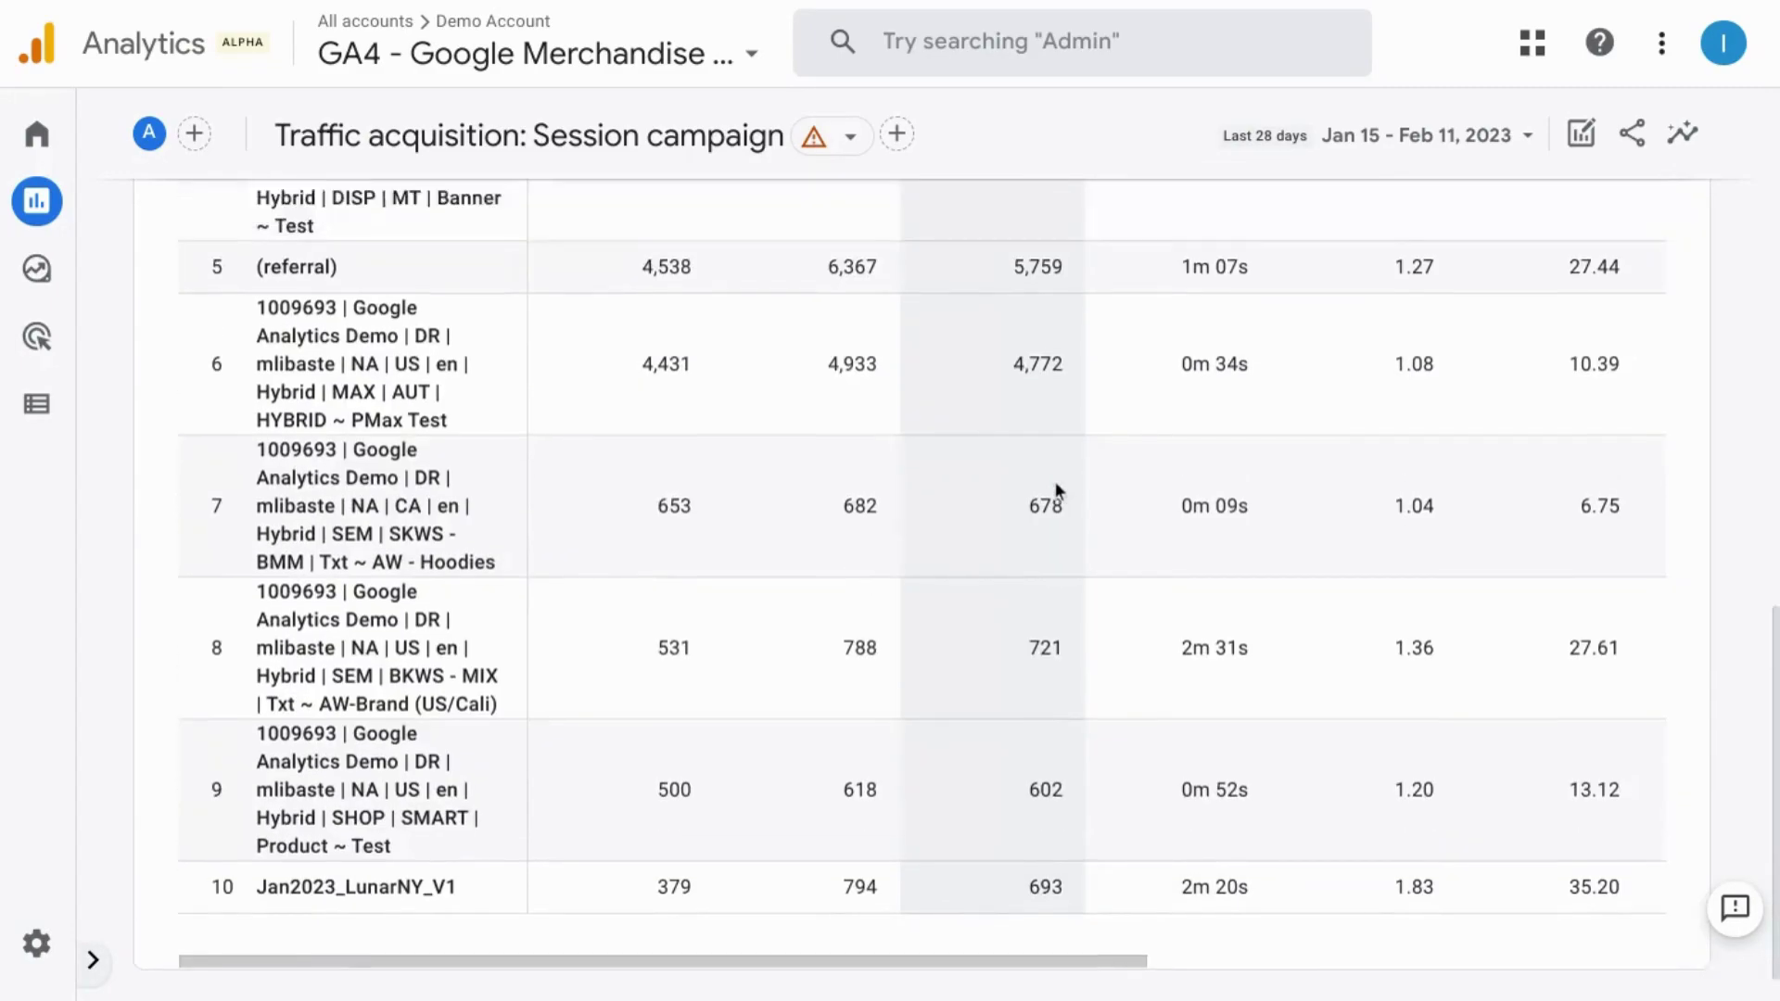
pyautogui.scroll(7, 1057, 490)
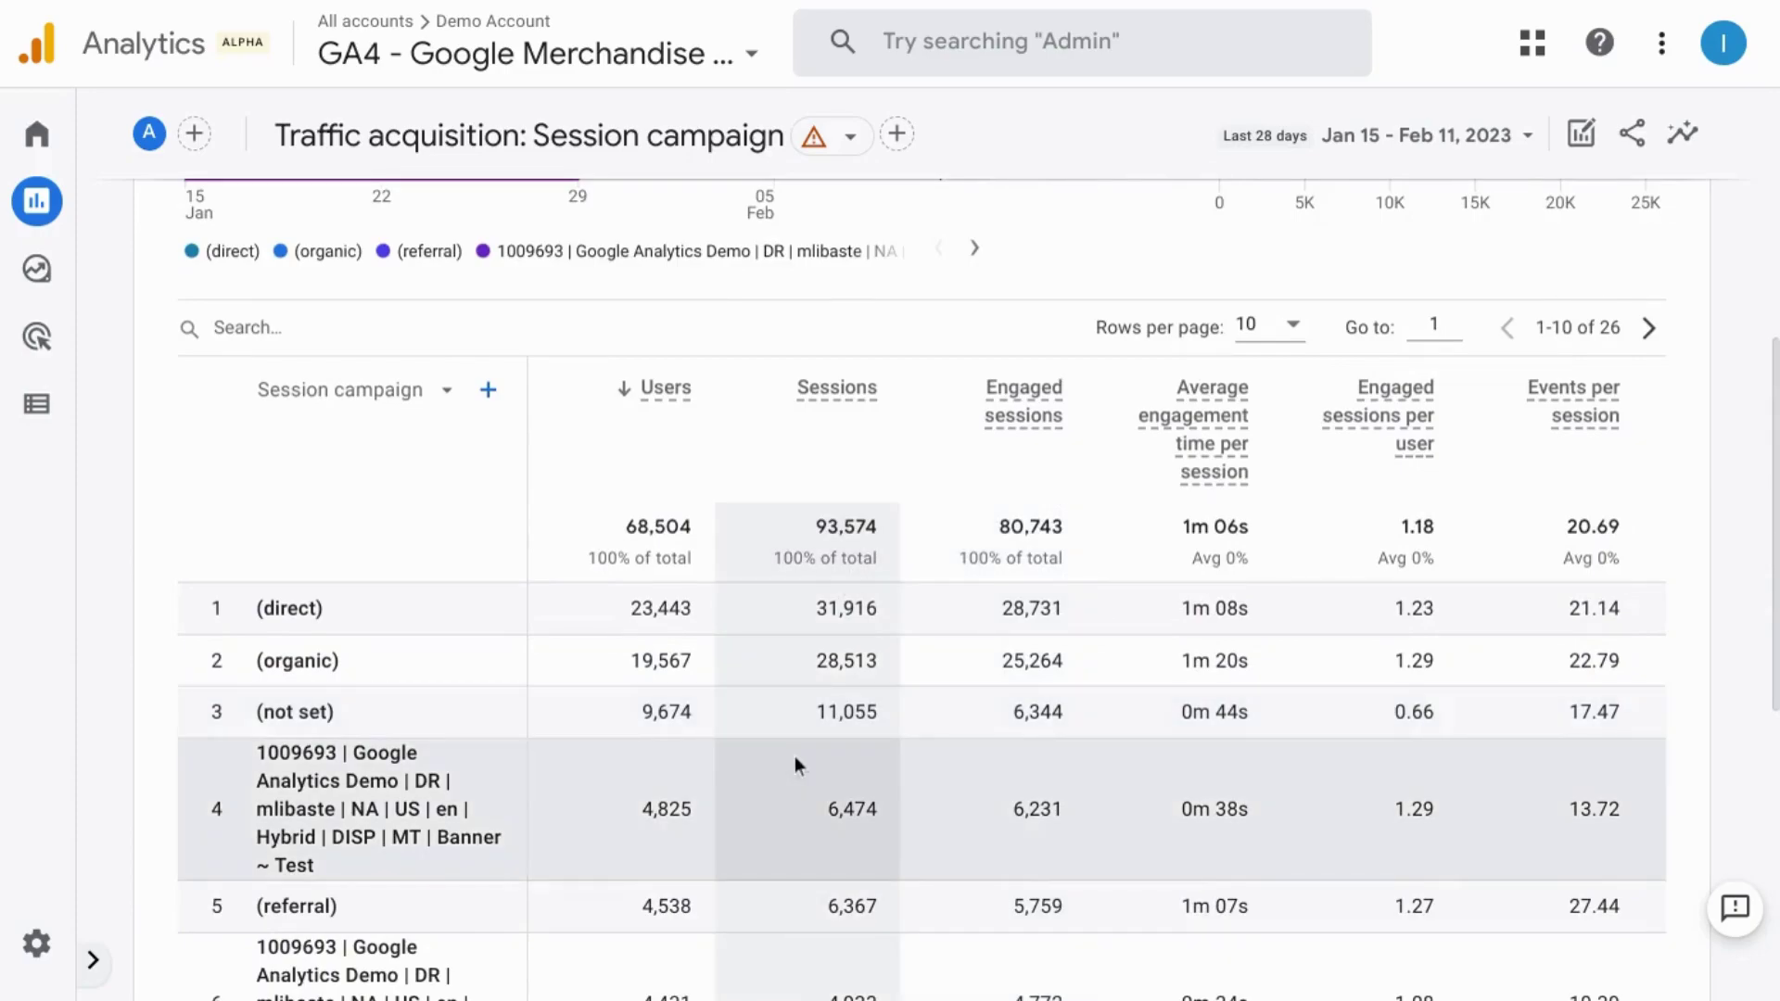
pyautogui.hscroll(2, 794, 754)
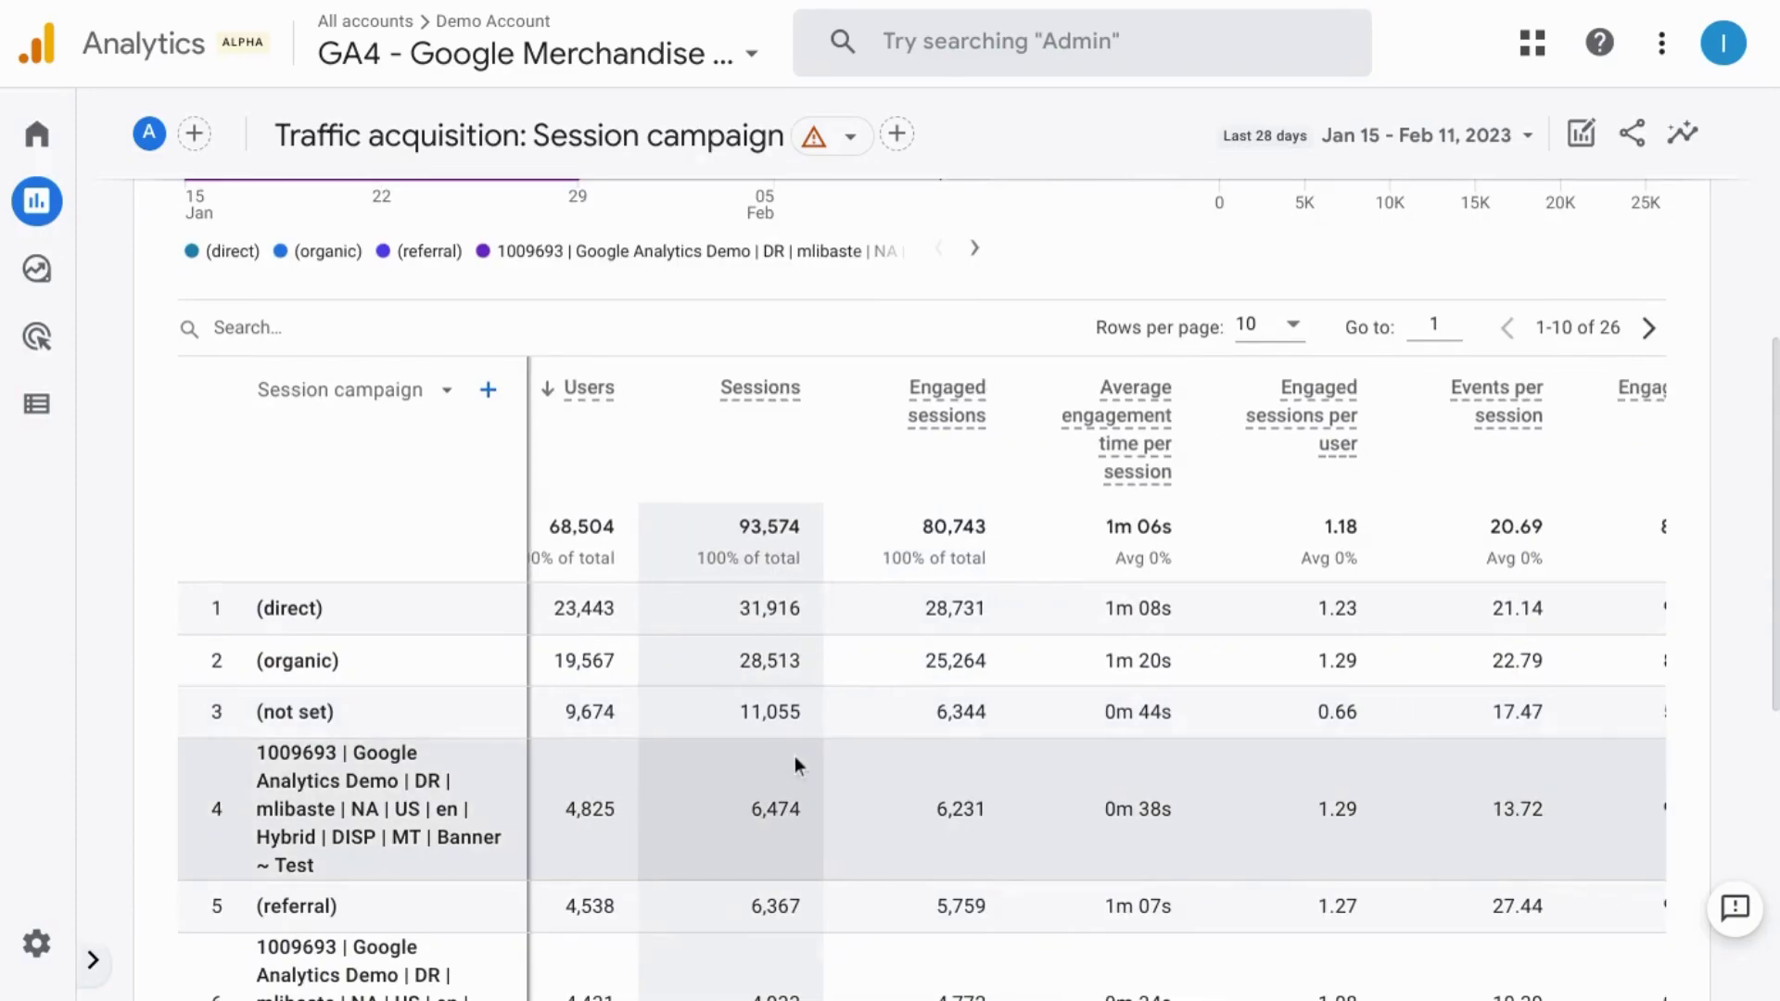
pyautogui.hscroll(6, 794, 754)
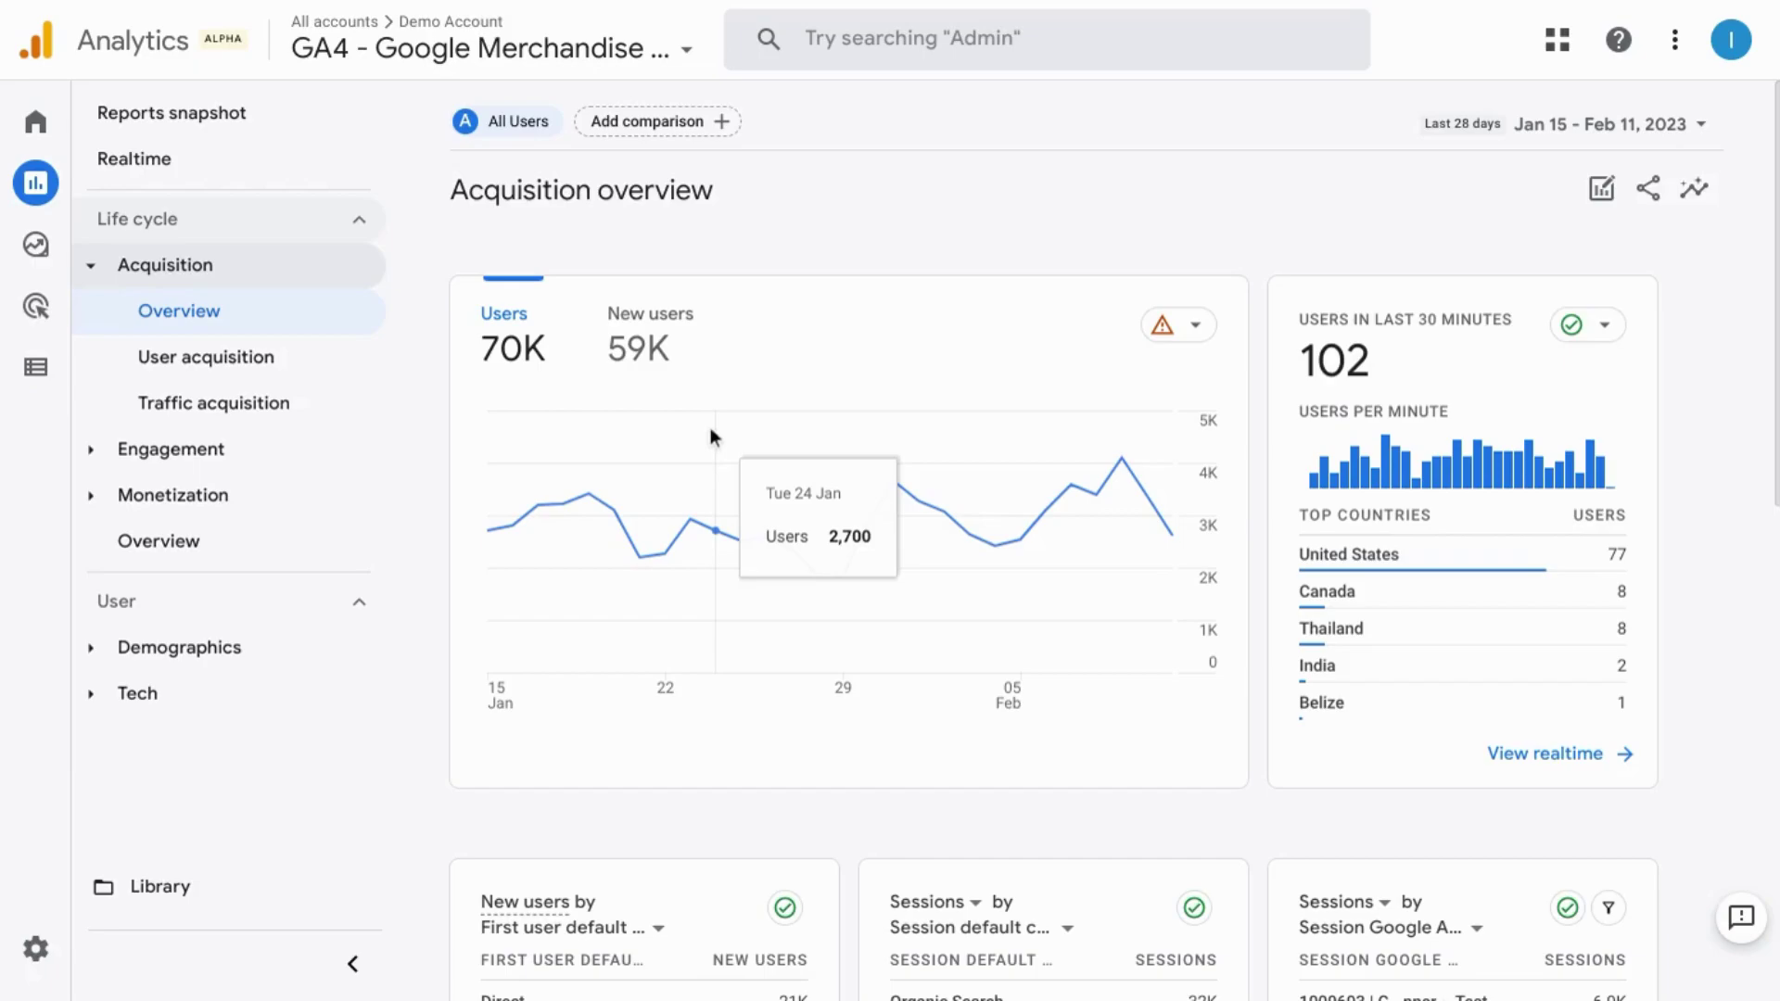
pyautogui.scroll(-1, 812, 501)
pyautogui.scroll(-2, 813, 501)
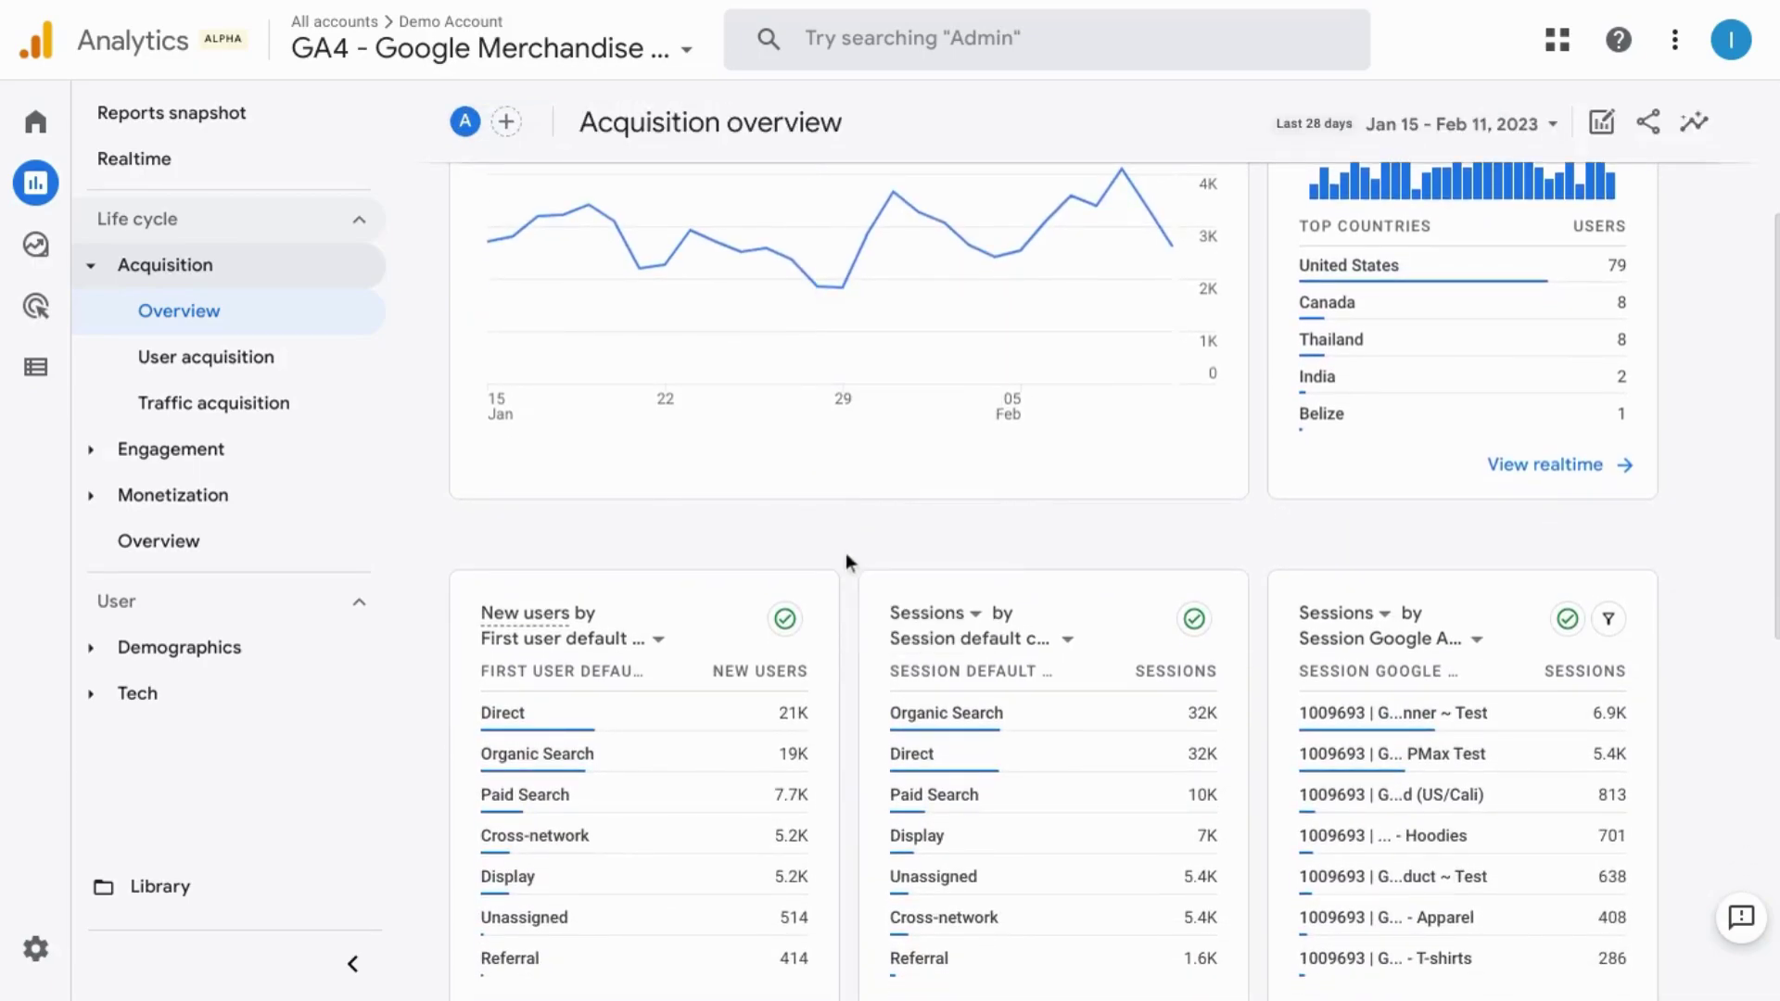
pyautogui.scroll(-2, 845, 552)
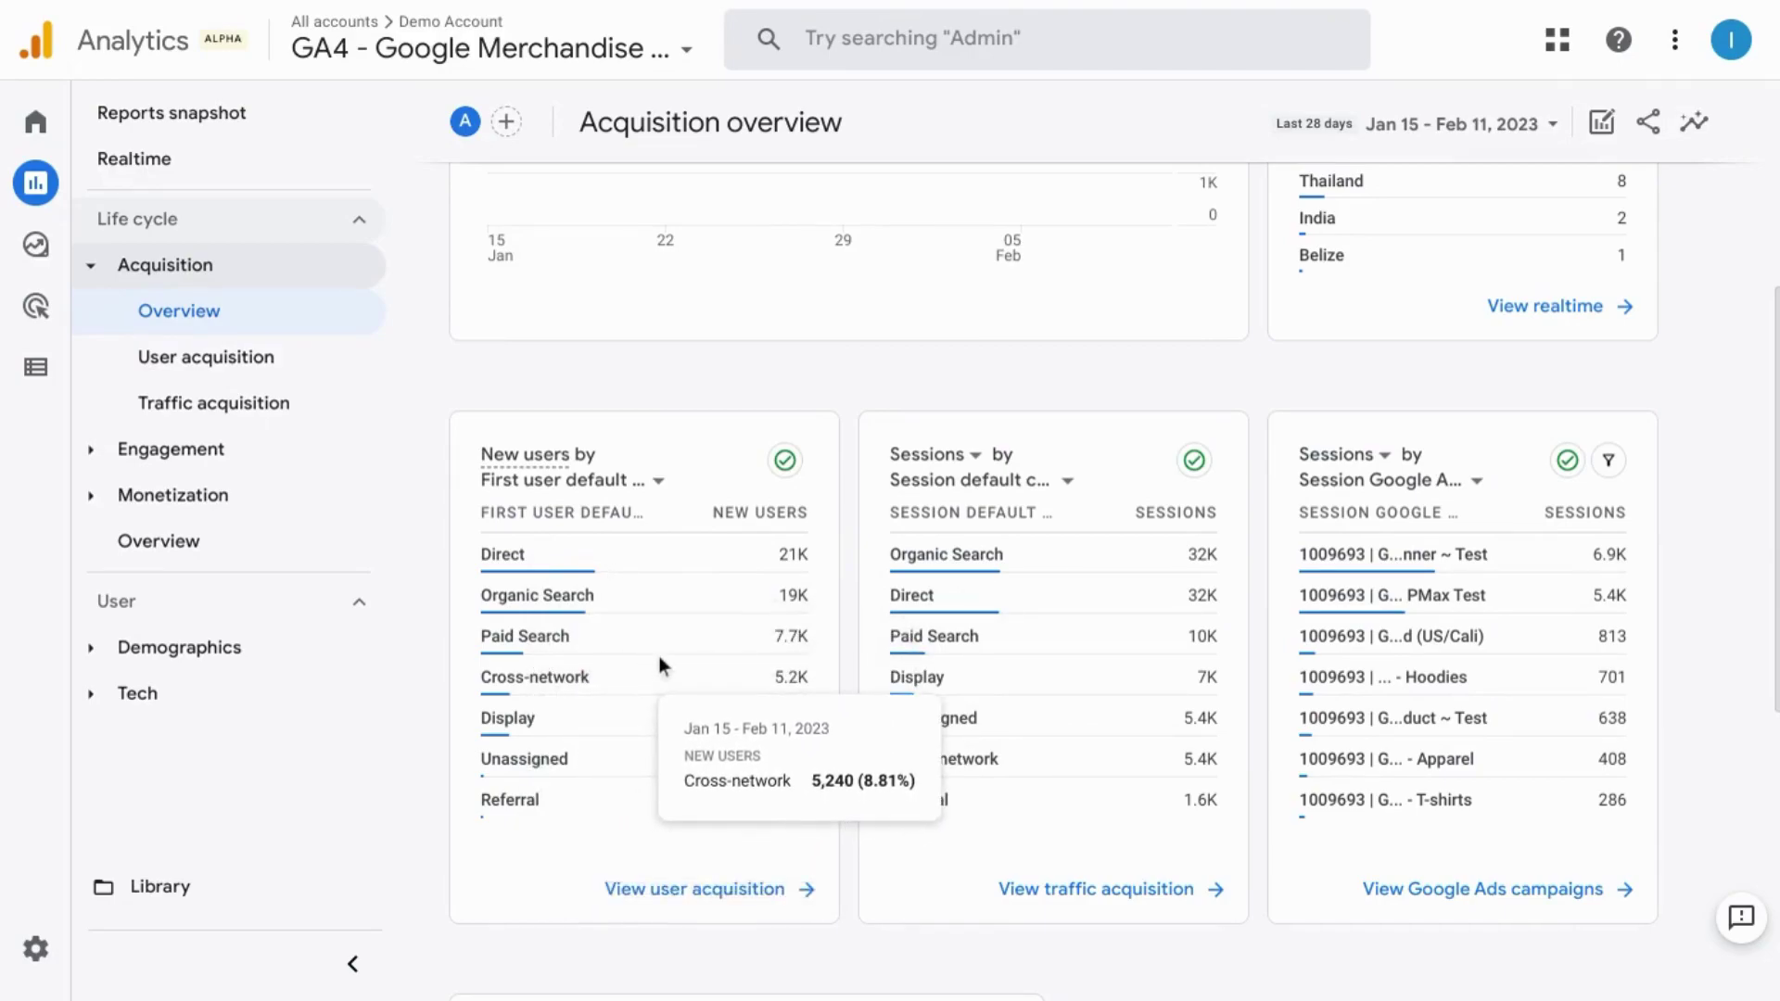
pyautogui.scroll(5, 659, 656)
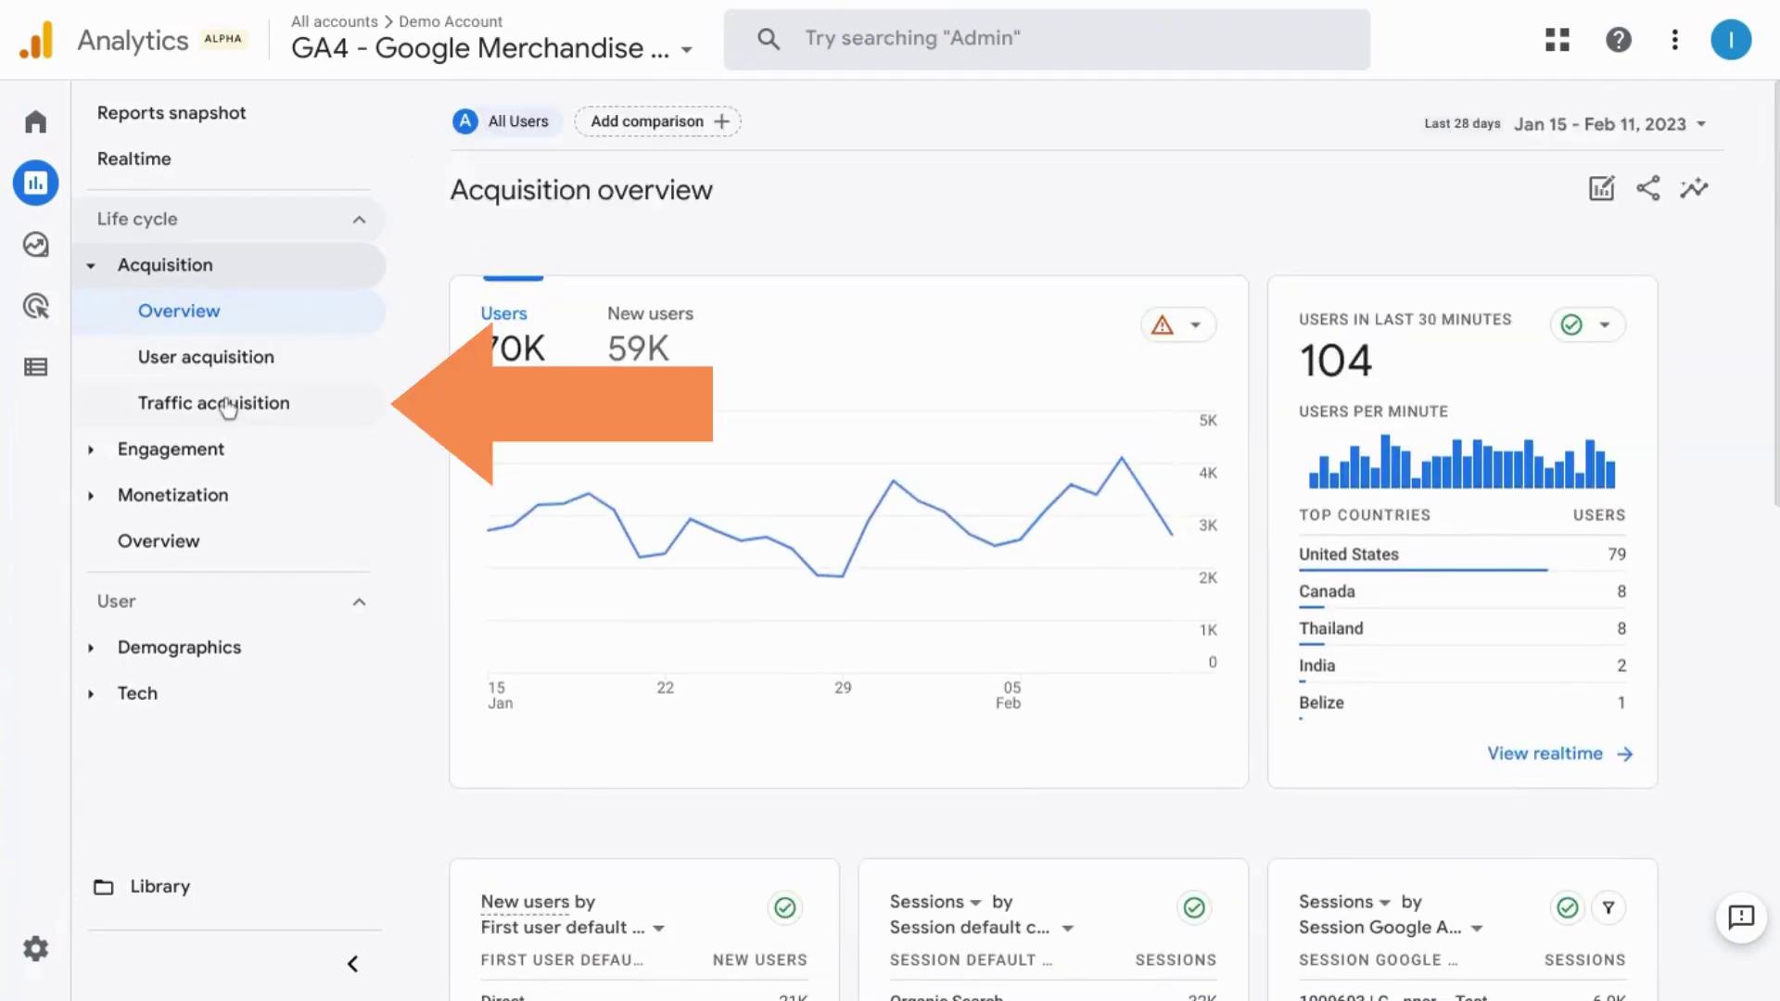
# Open the Traffic acquisition report and scroll through its channel-group table
pyautogui.click(175, 408)
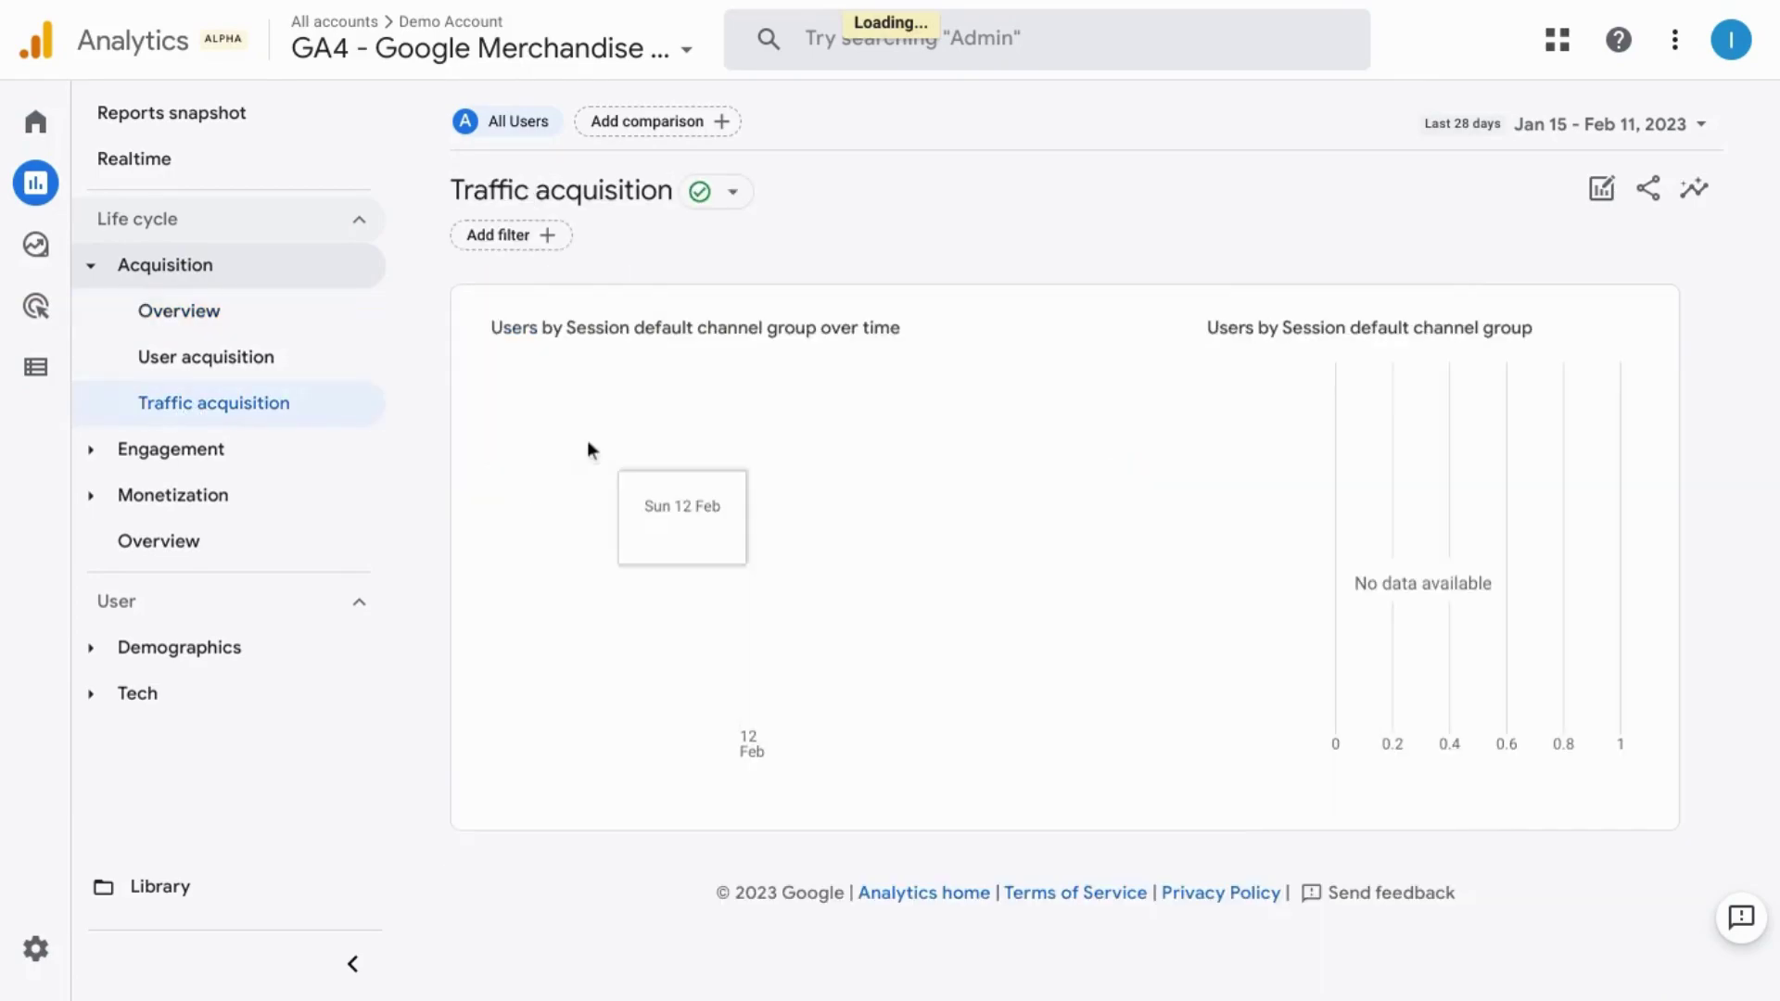
pyautogui.scroll(-2, 719, 502)
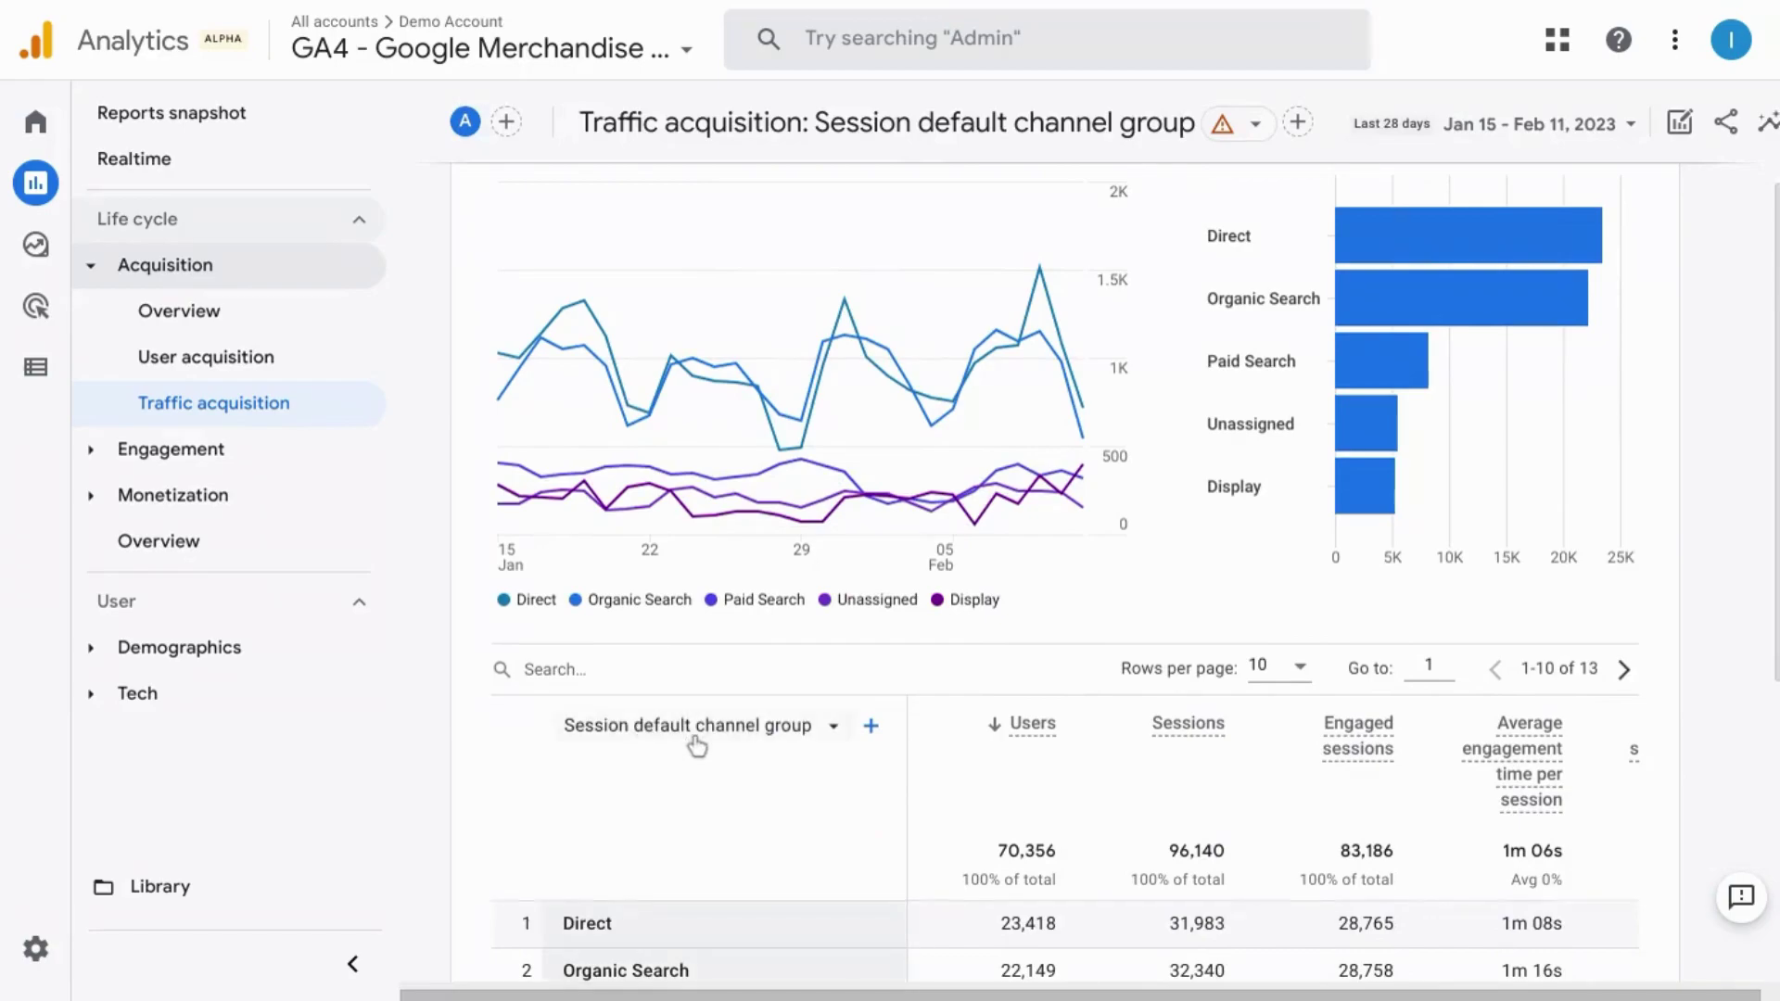
pyautogui.scroll(-3, 681, 742)
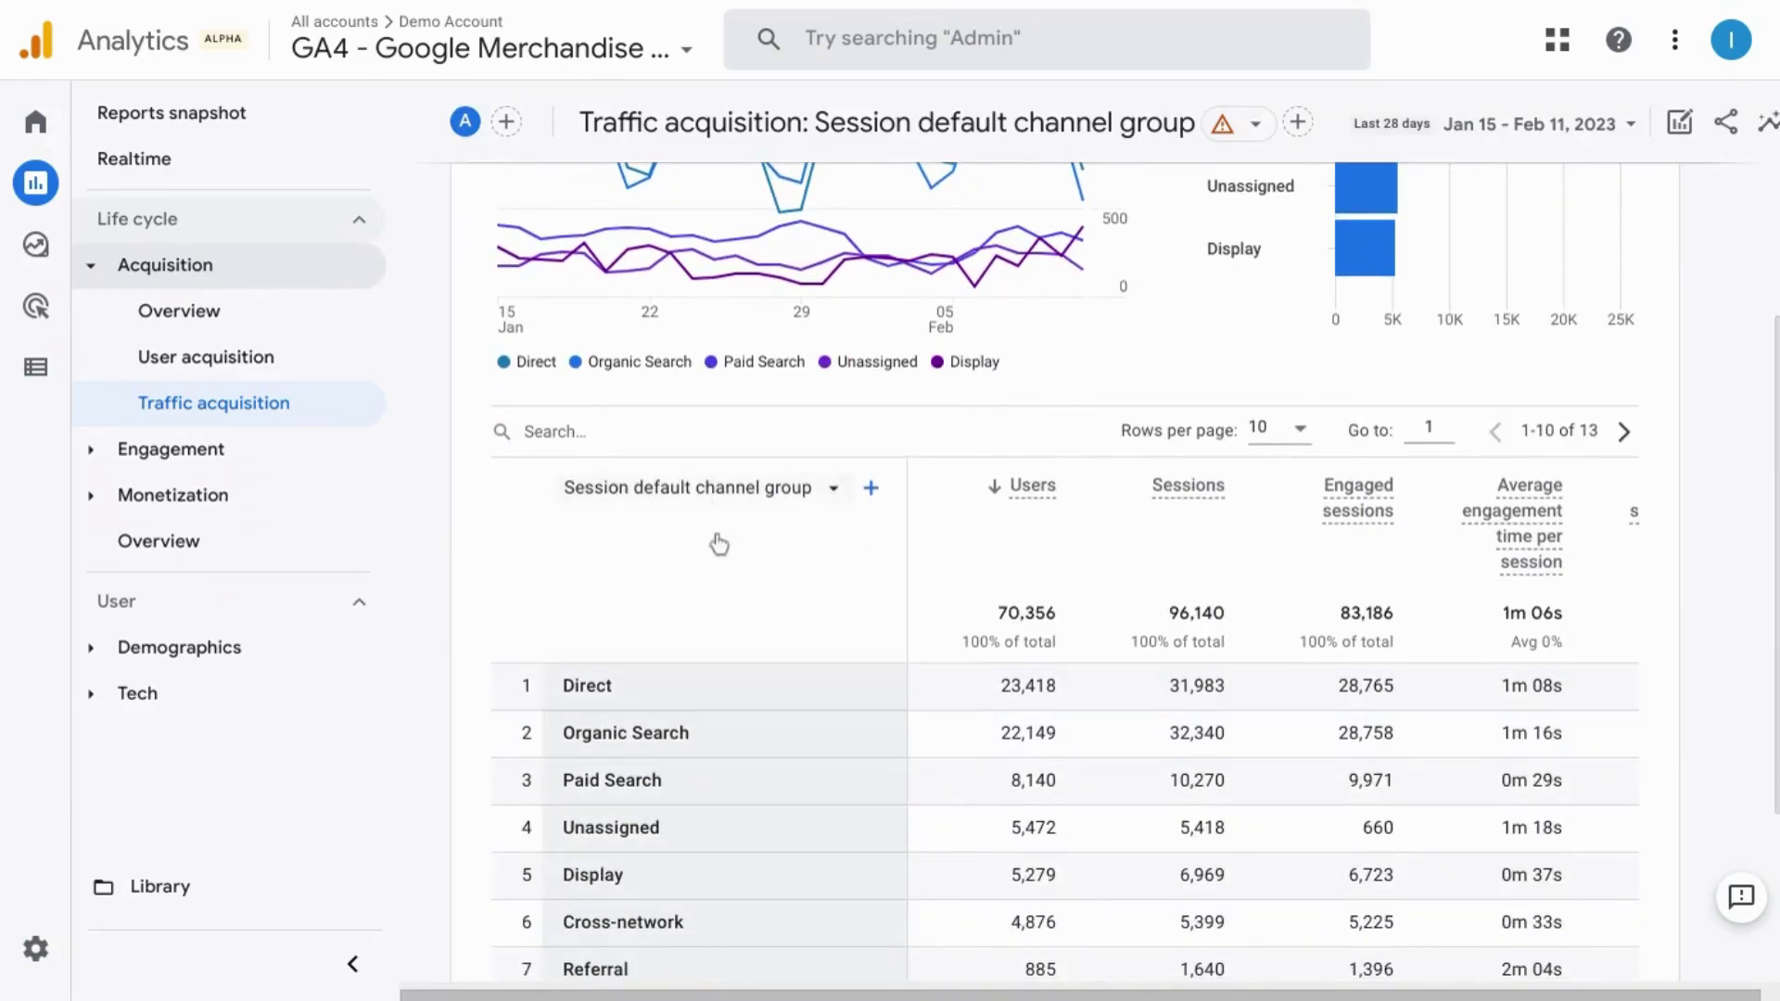
pyautogui.scroll(-3, 719, 544)
pyautogui.scroll(1, 723, 564)
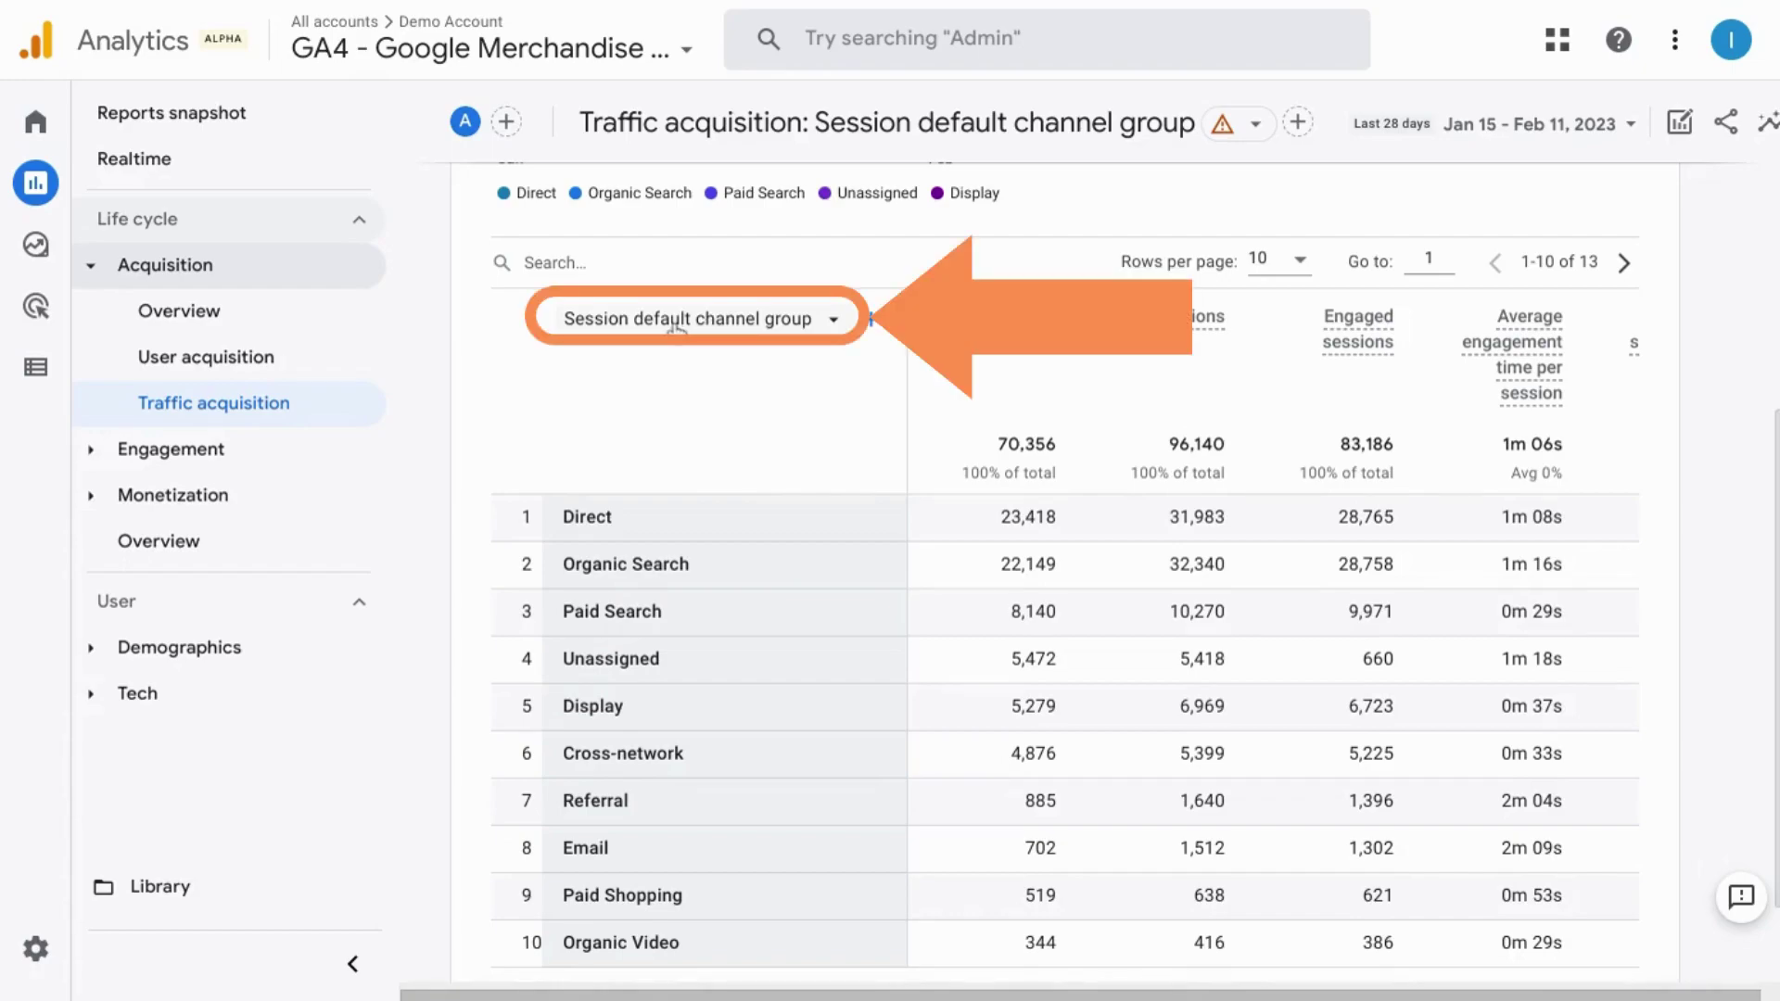
# Switch the table's primary dimension to Session campaign and review the 26 campaigns
pyautogui.click(677, 320)
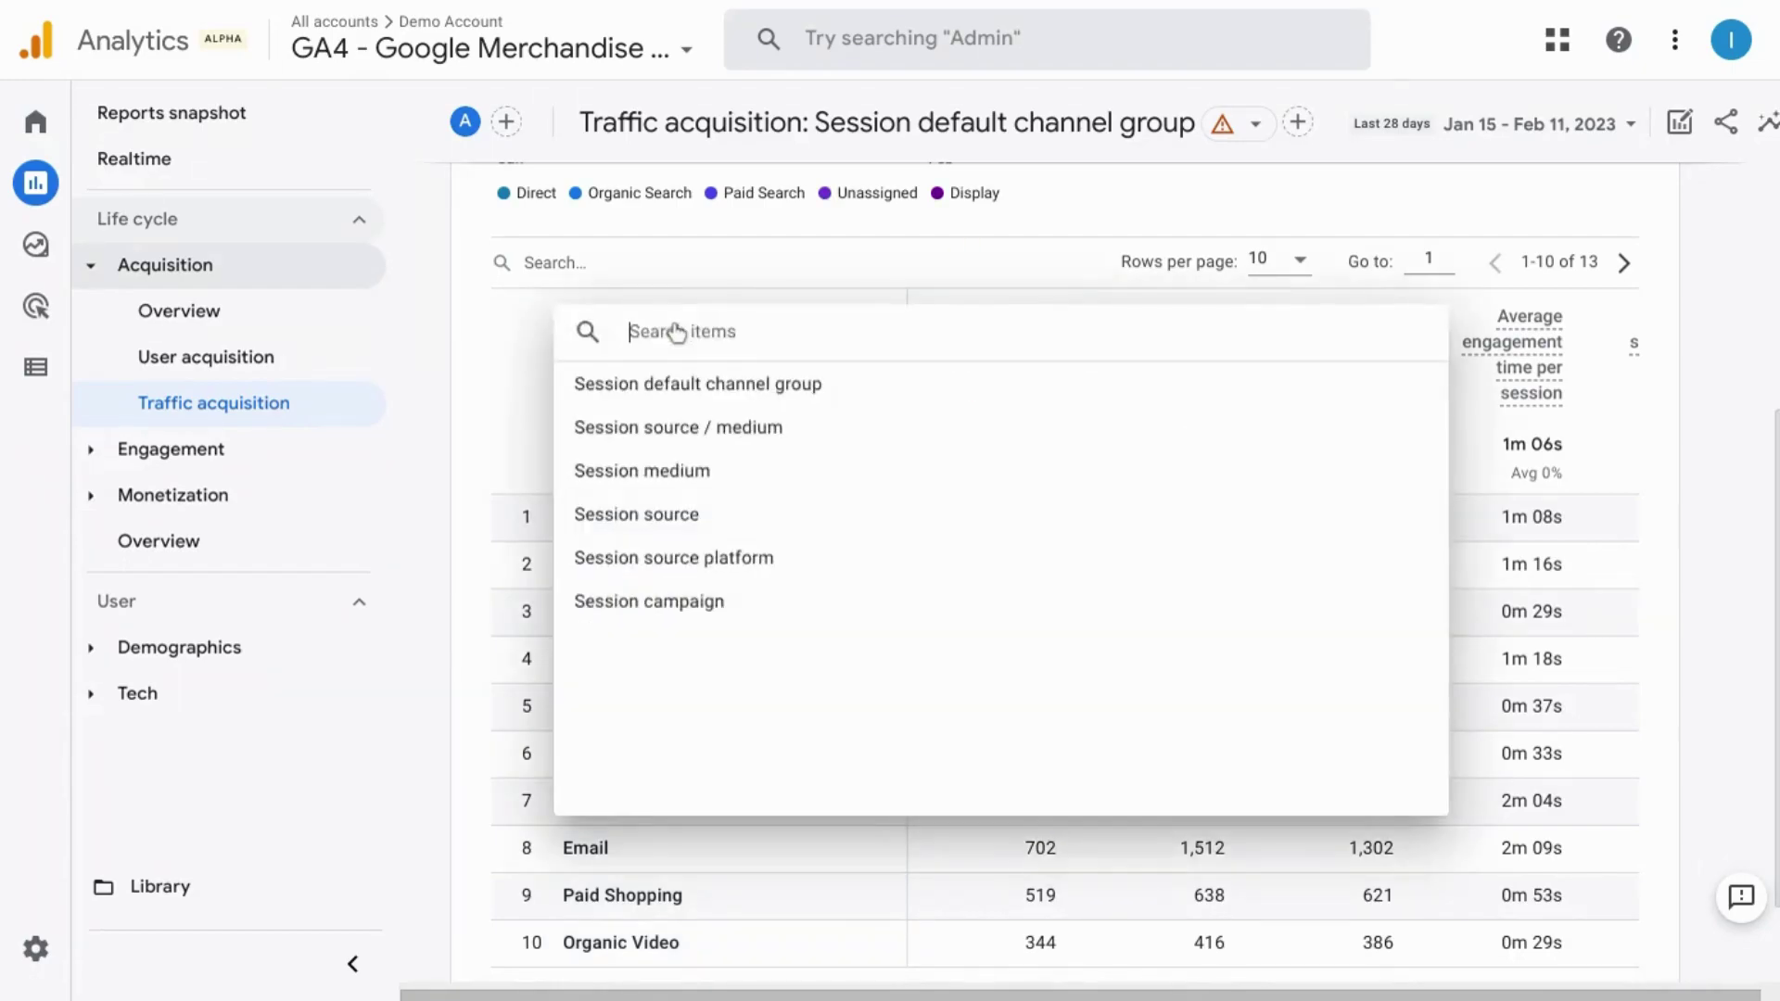
pyautogui.click(643, 604)
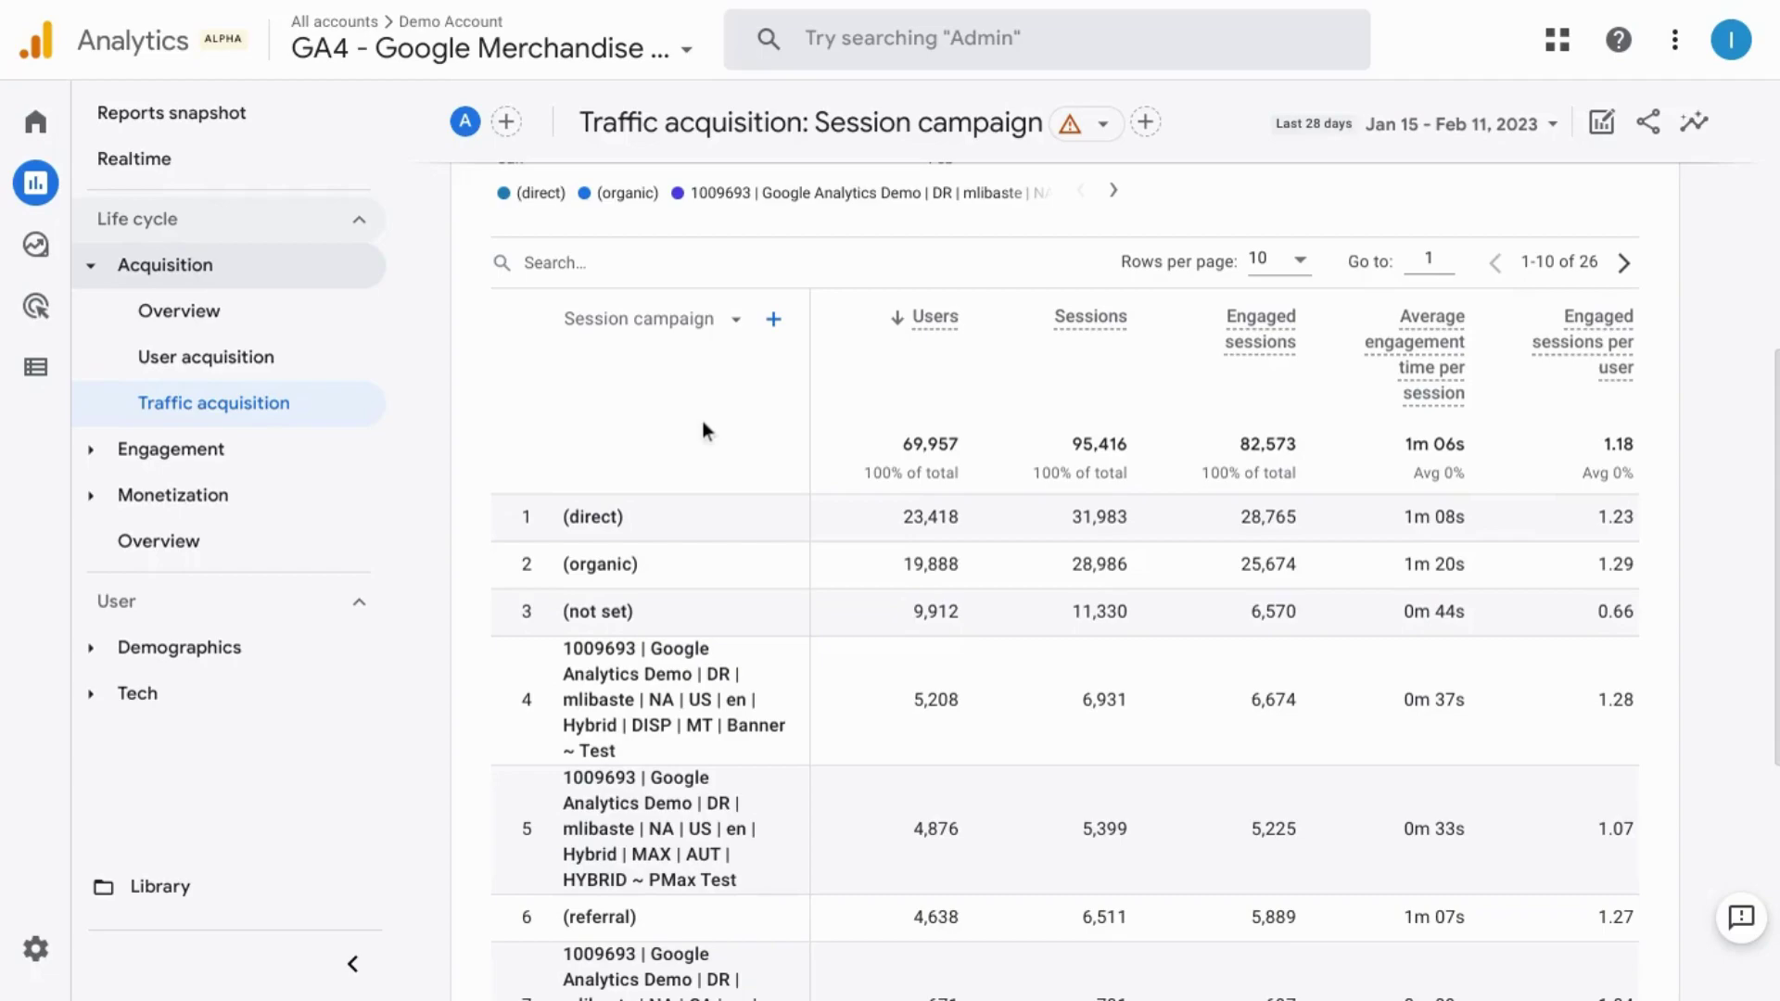
pyautogui.scroll(-3, 703, 423)
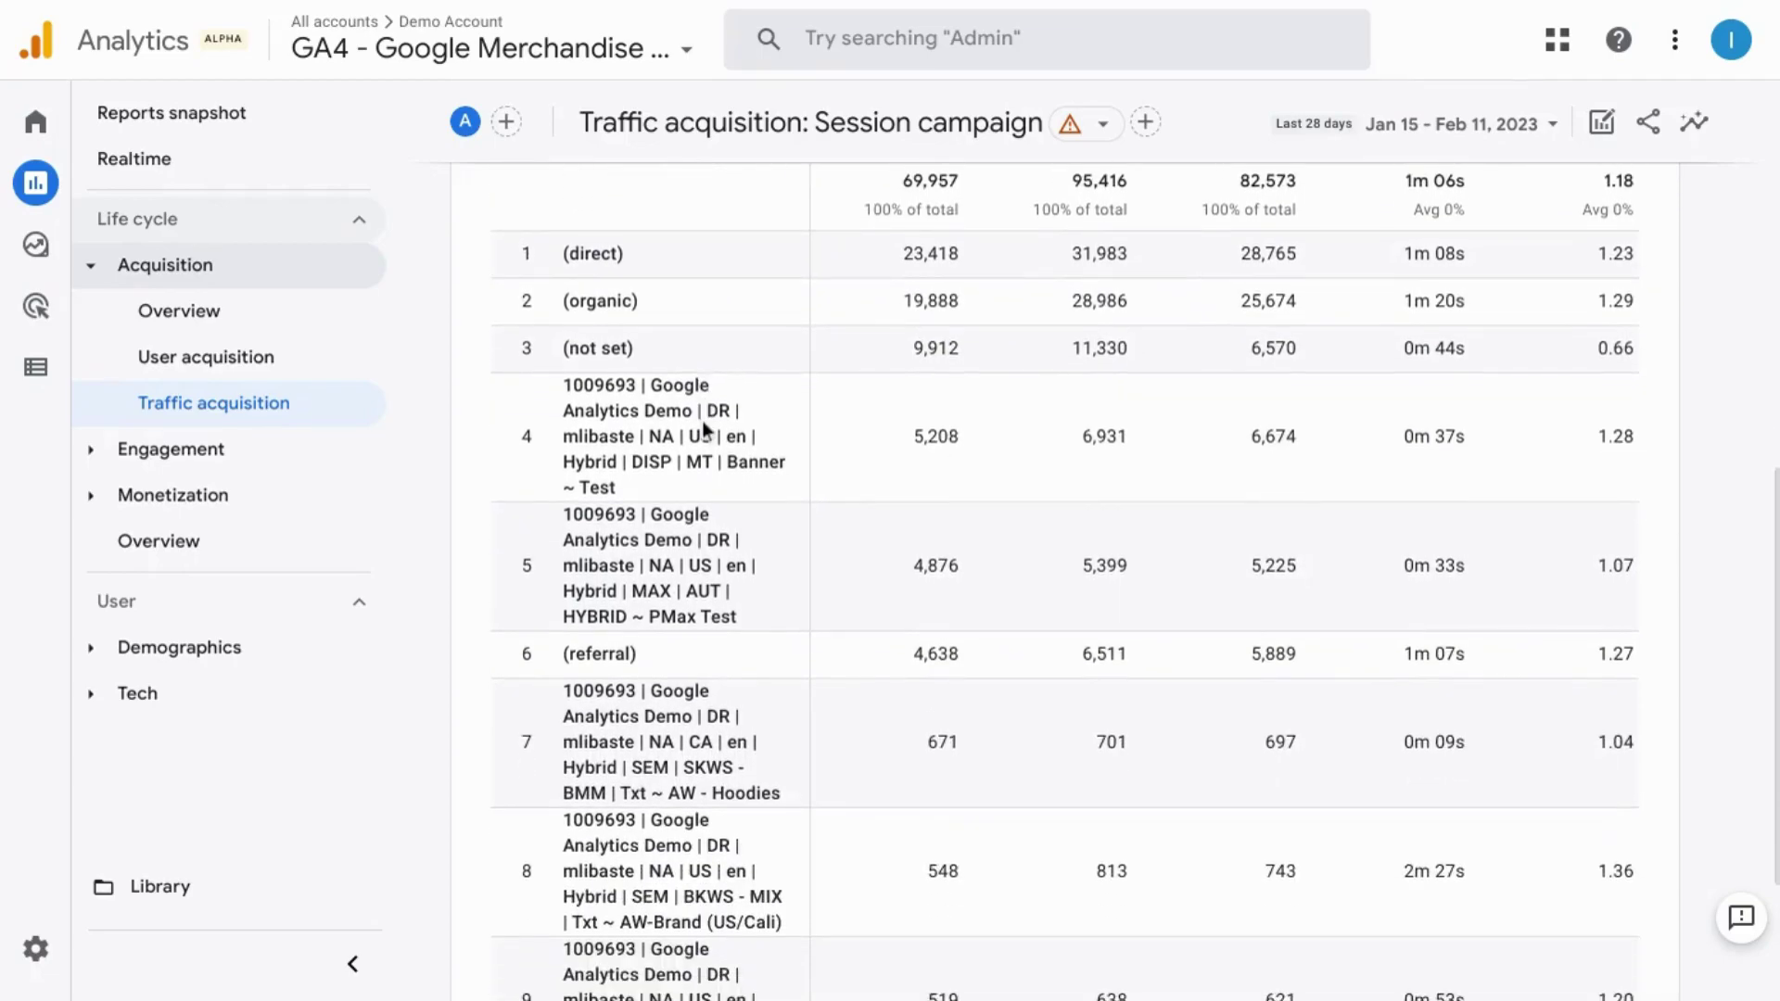
pyautogui.scroll(3, 809, 508)
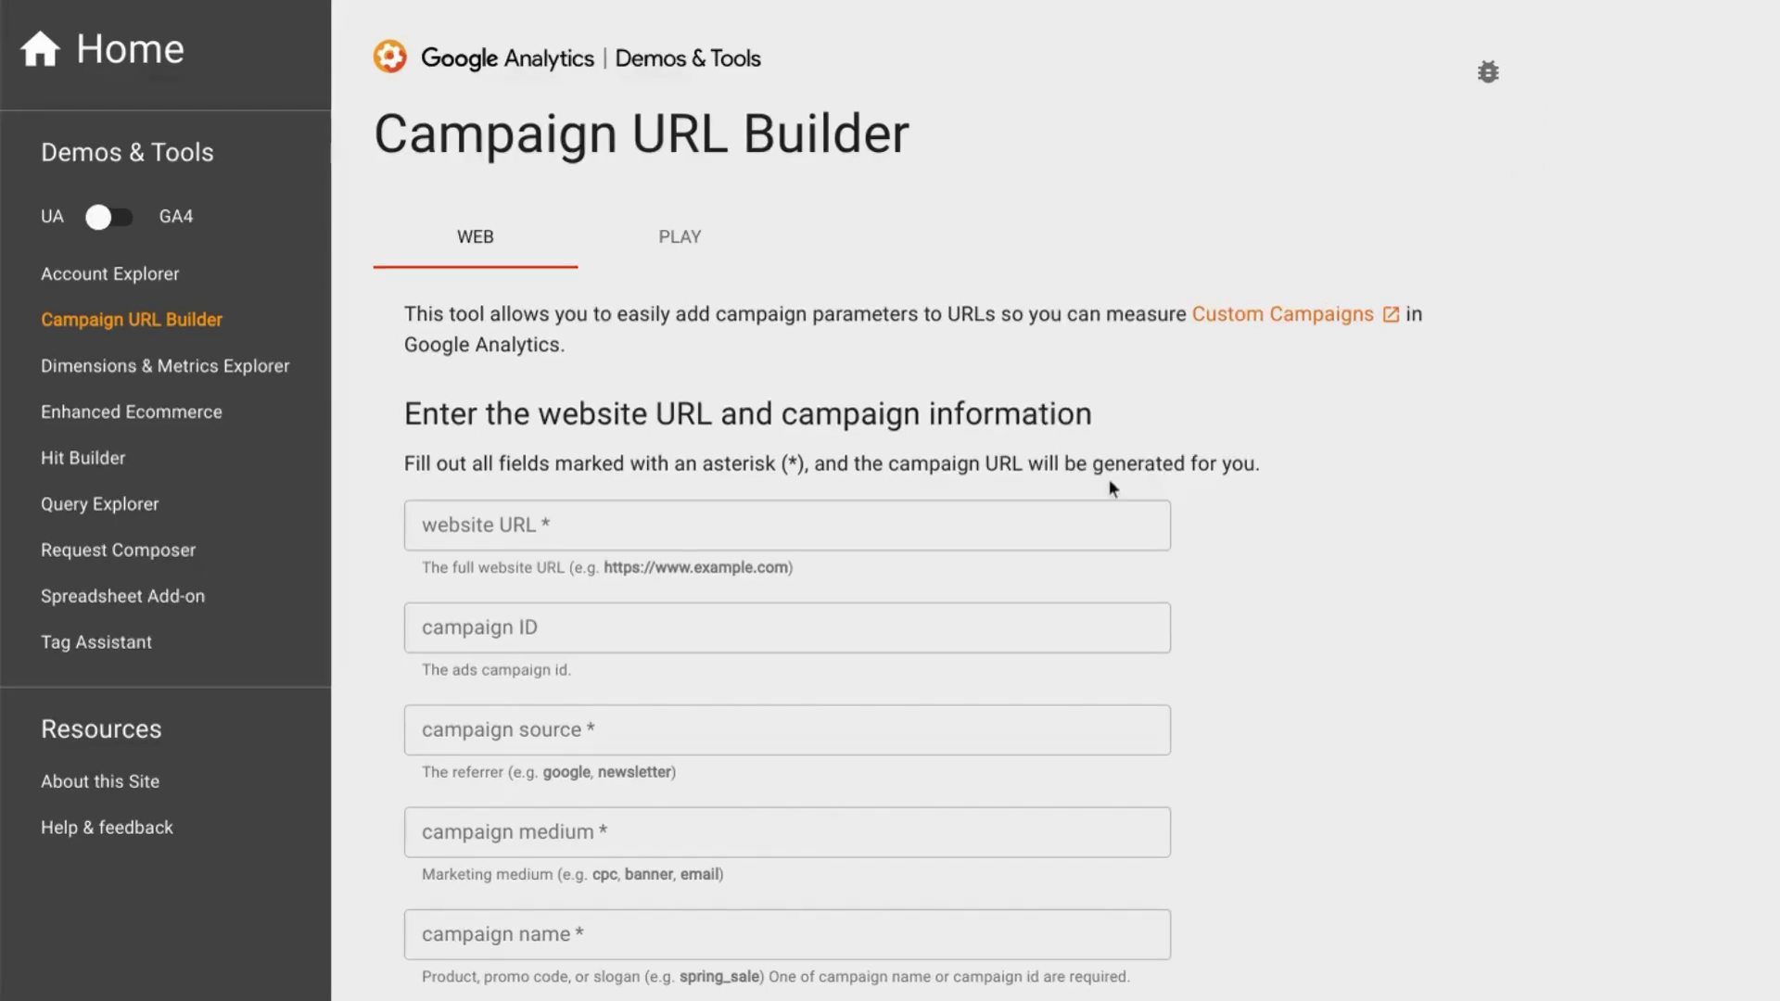
# Scroll through the empty Campaign URL Builder form and its parameter reference table
pyautogui.scroll(-2, 1110, 480)
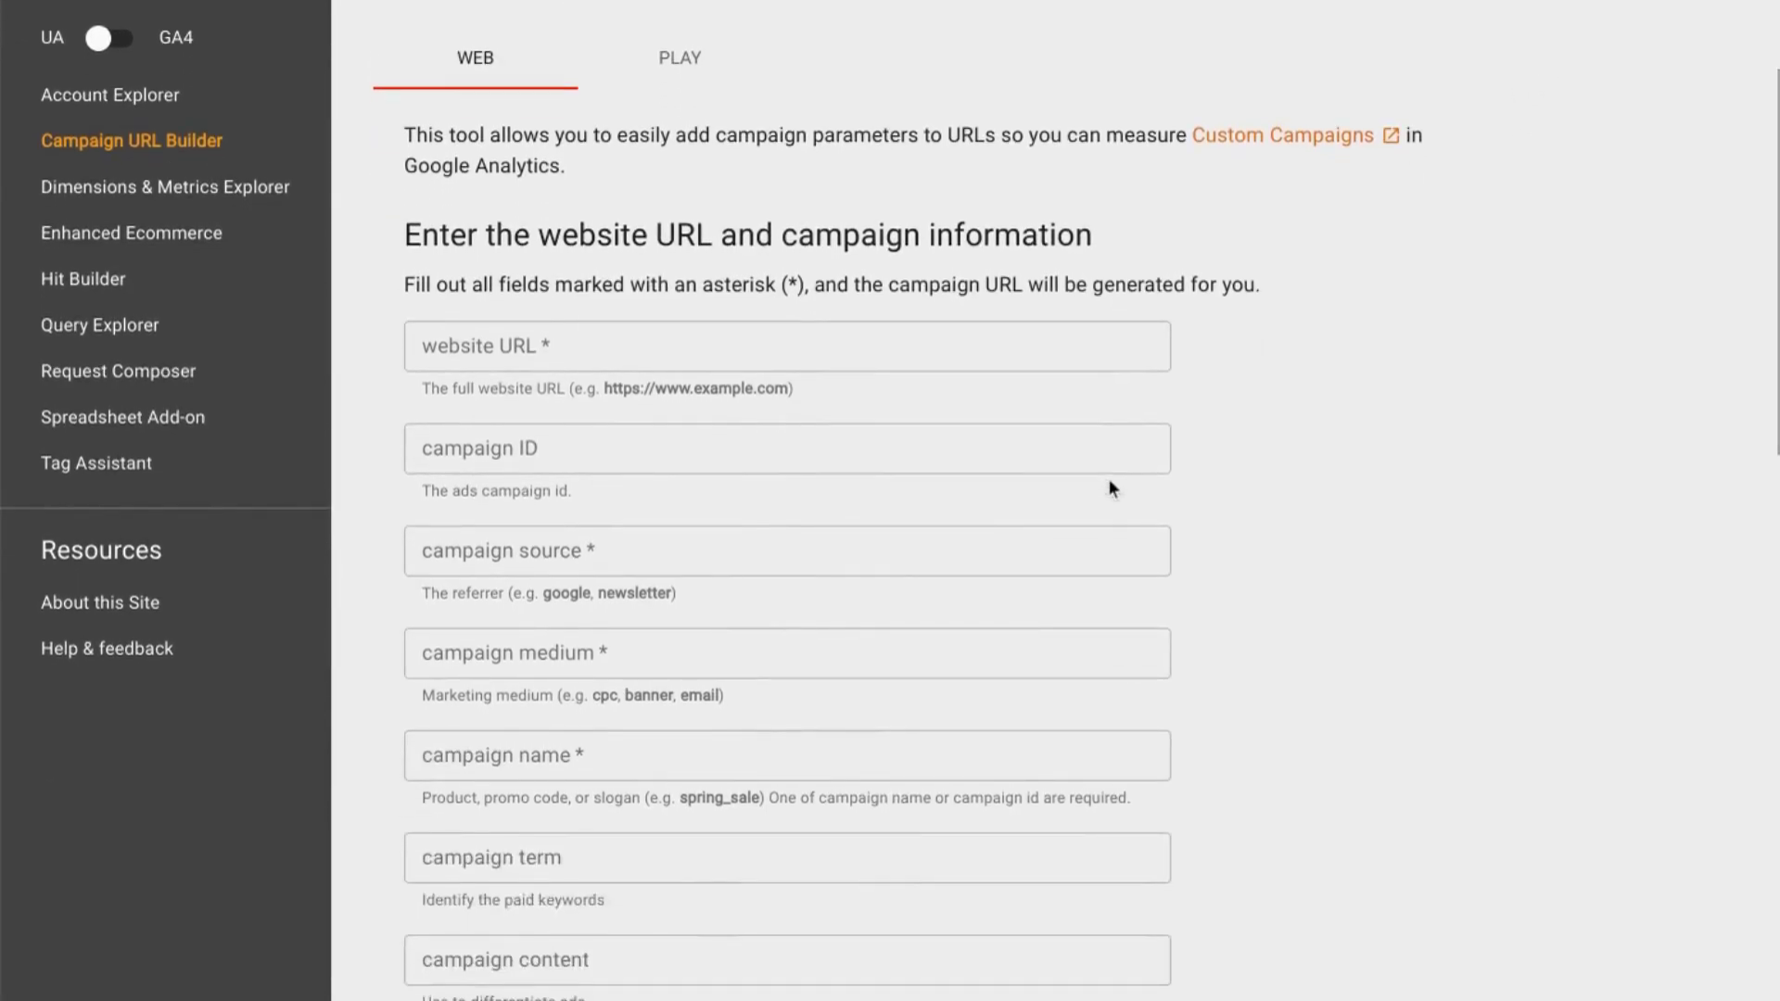
pyautogui.scroll(-1, 1110, 480)
pyautogui.scroll(-10, 1109, 479)
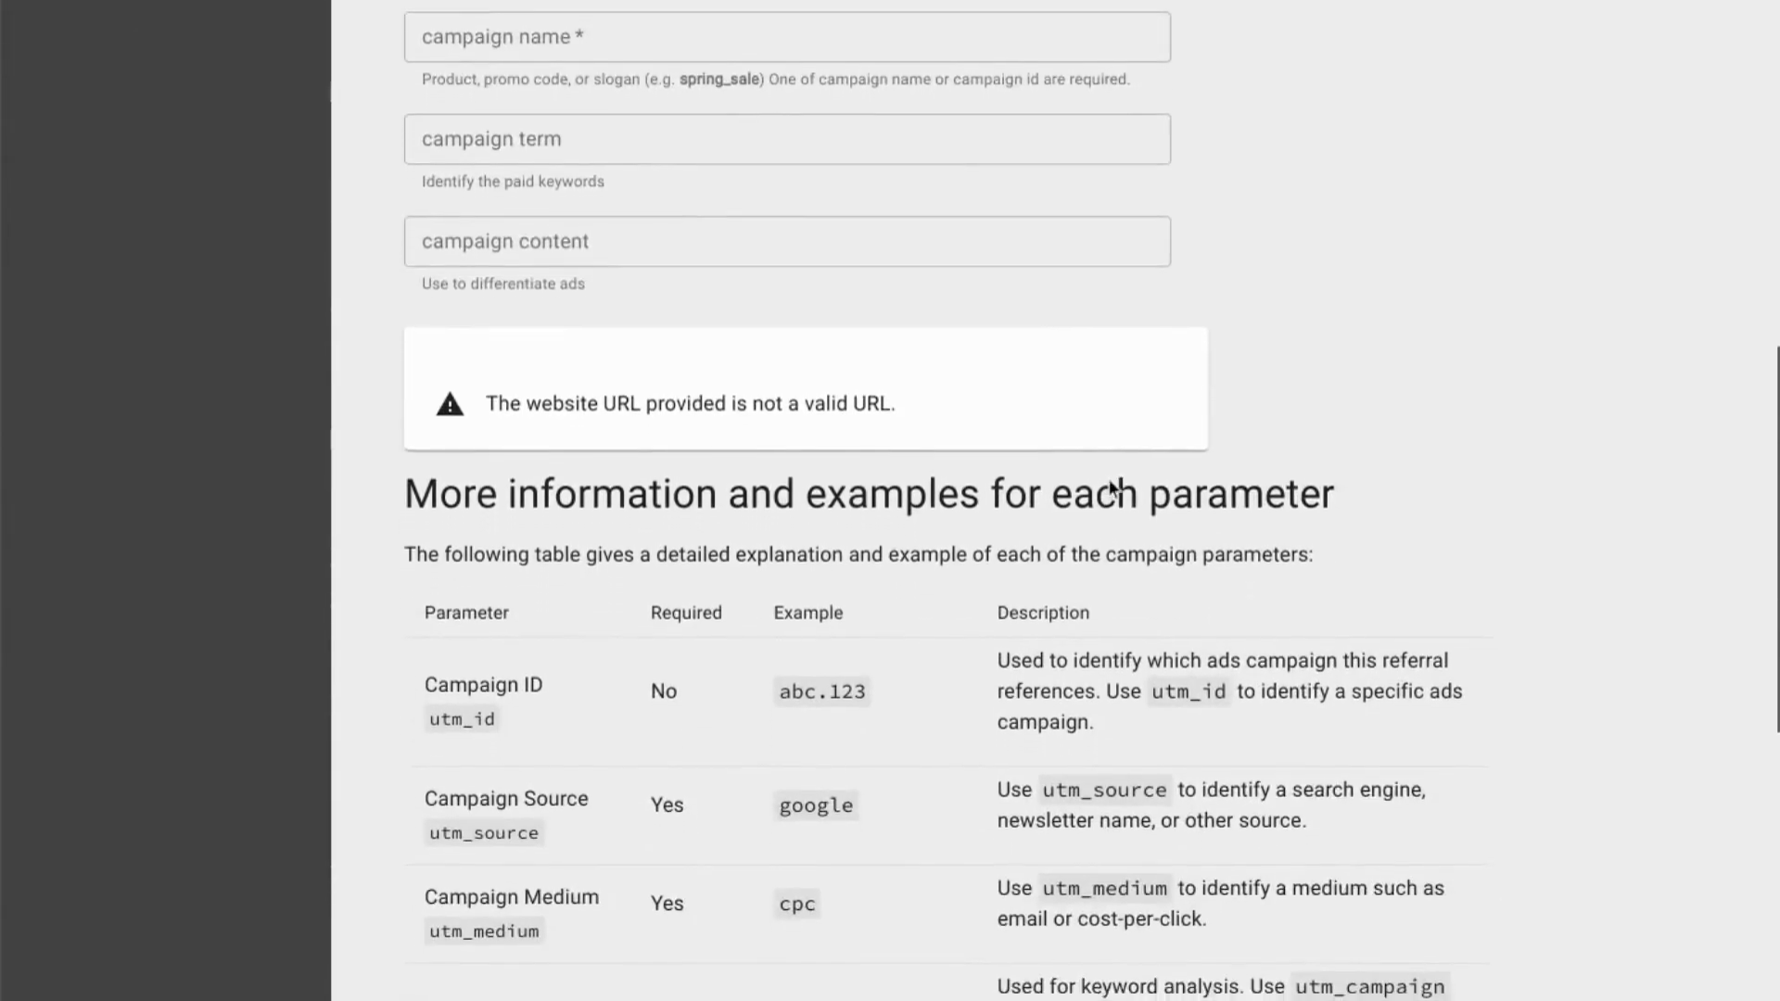
pyautogui.scroll(-3, 1111, 488)
pyautogui.scroll(10, 1110, 487)
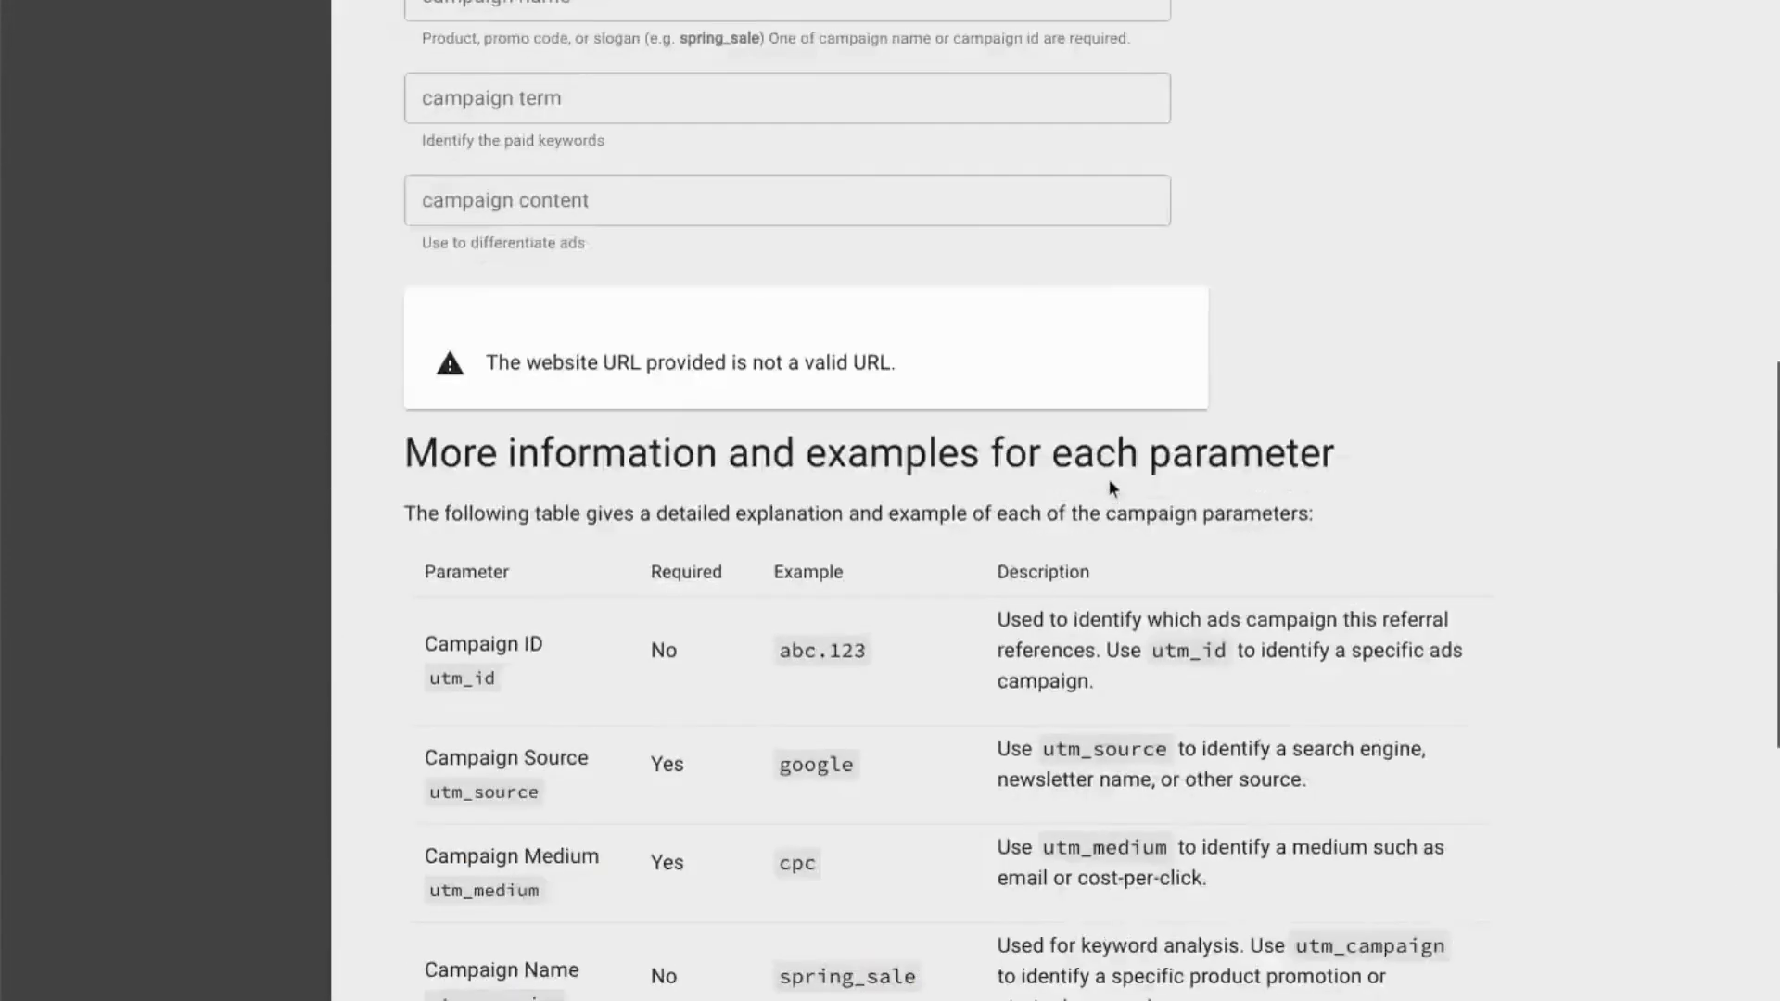
pyautogui.scroll(7, 1109, 478)
pyautogui.scroll(-3, 1109, 478)
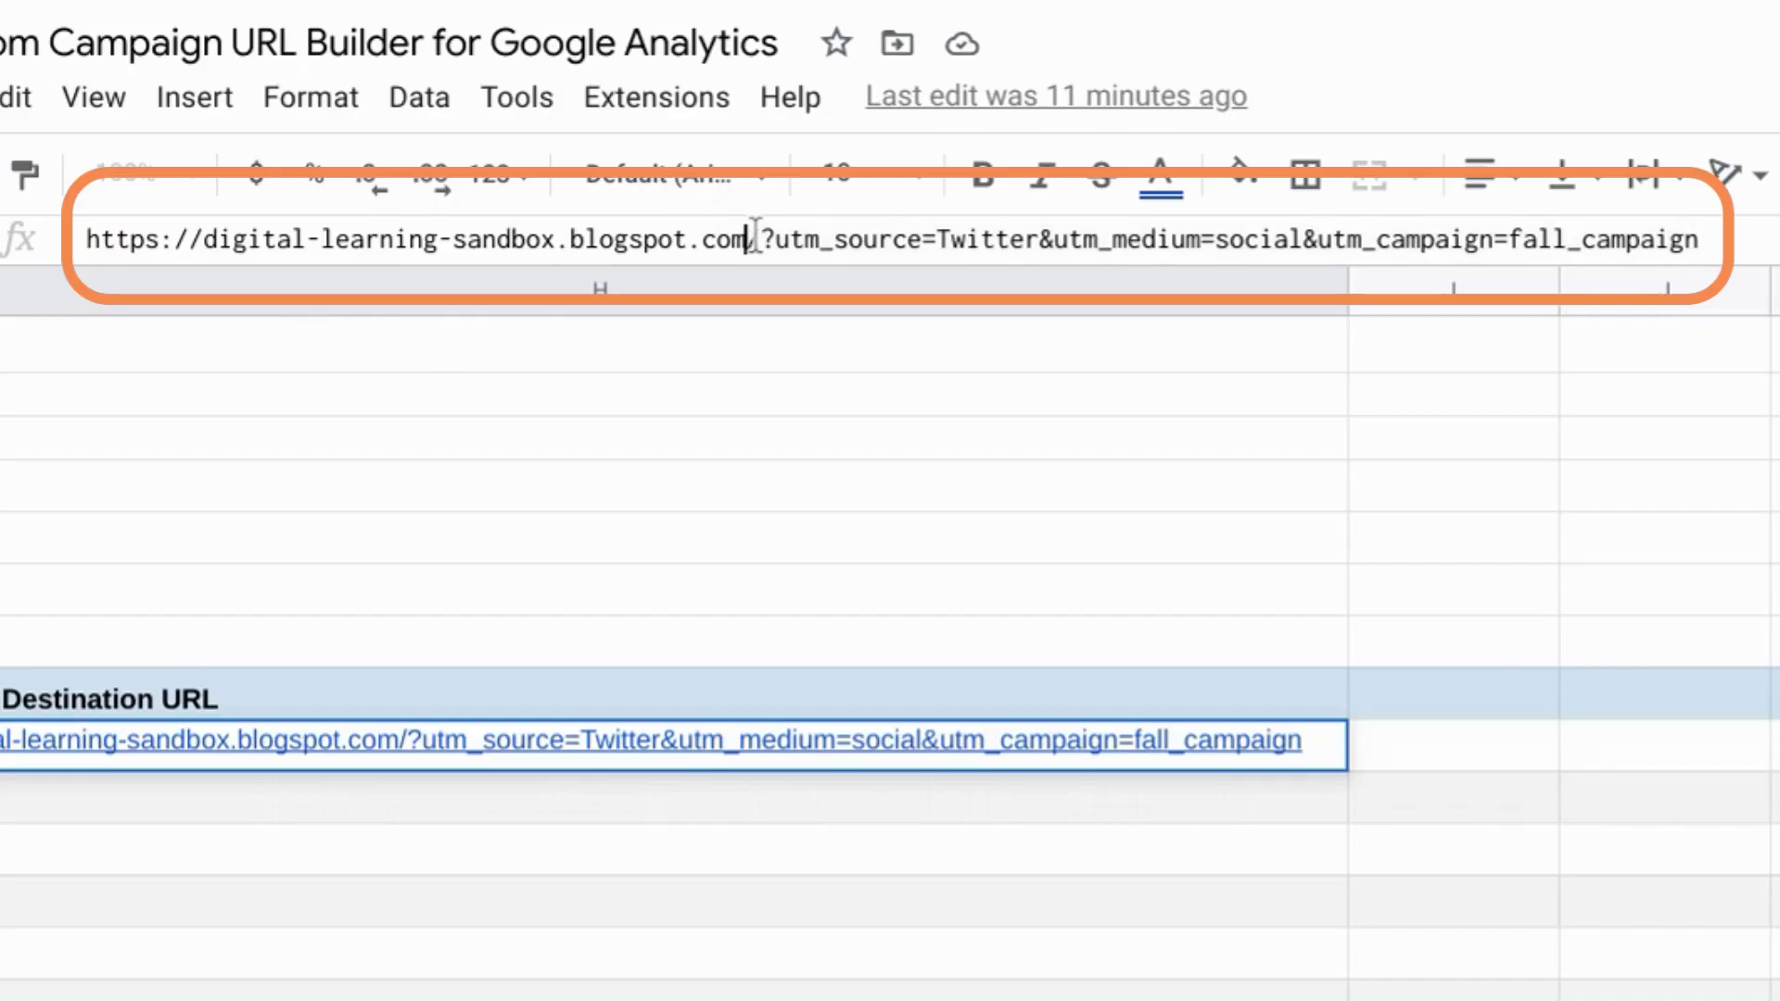
pyautogui.hotkey('shift', 'Home')
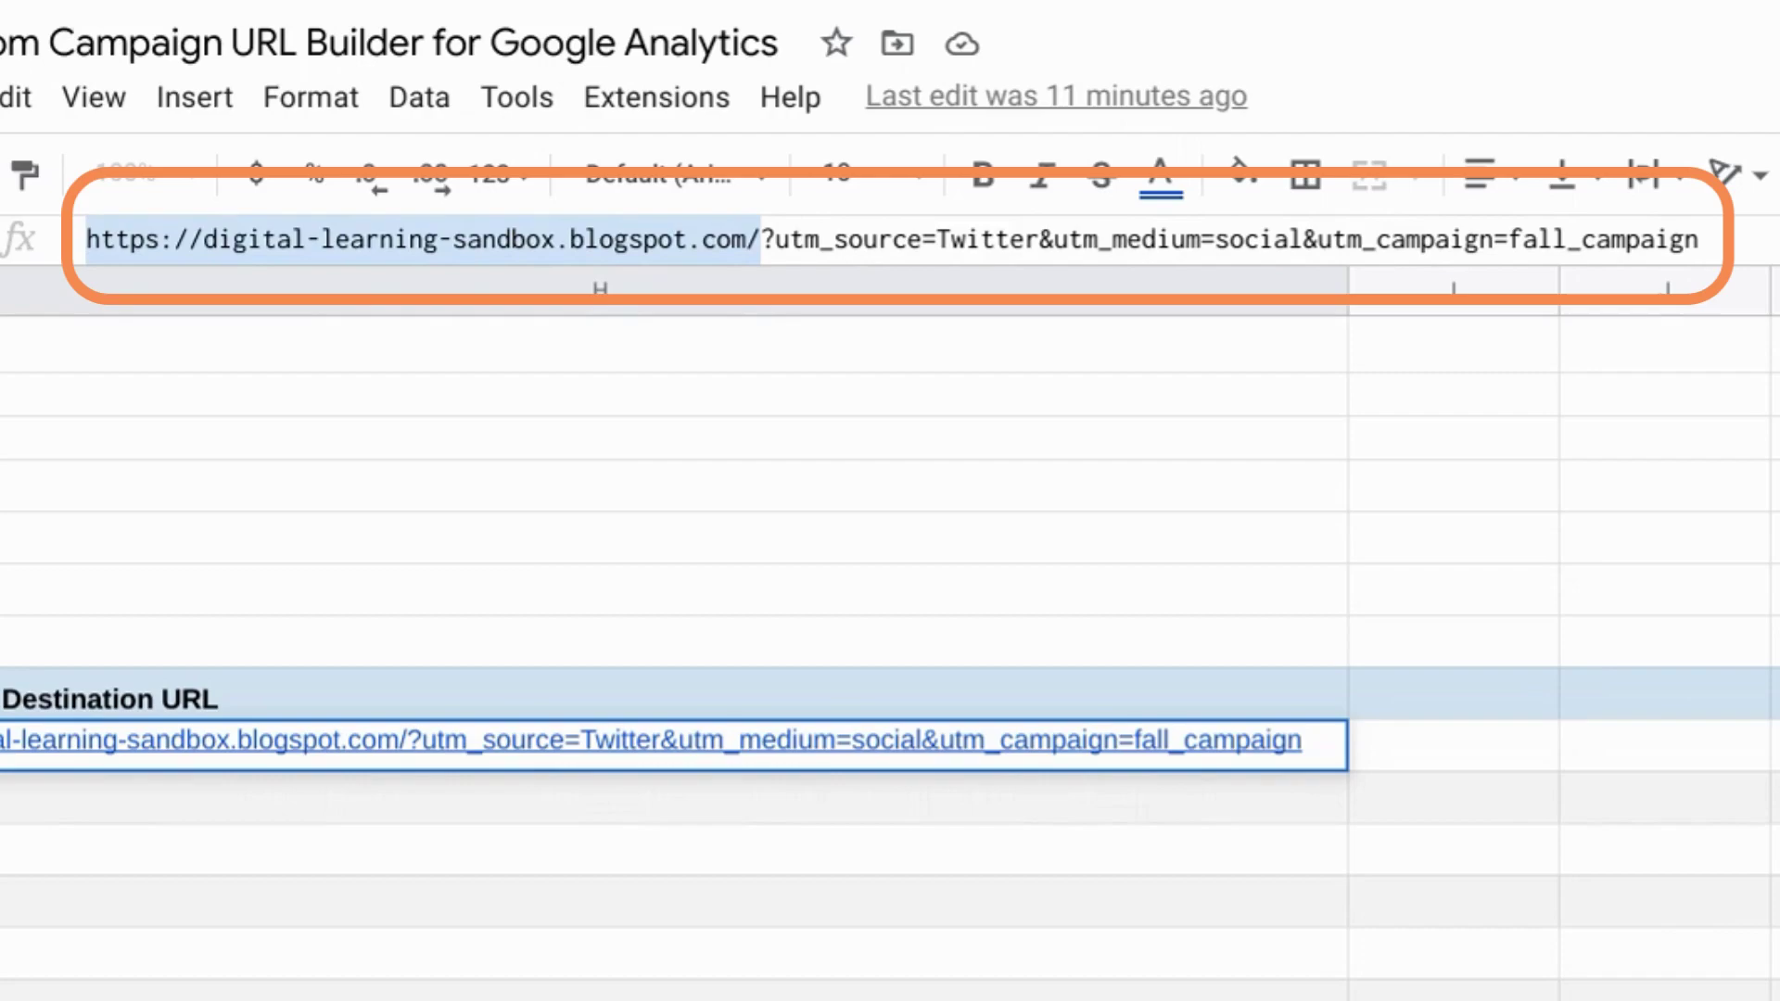
pyautogui.click(765, 239)
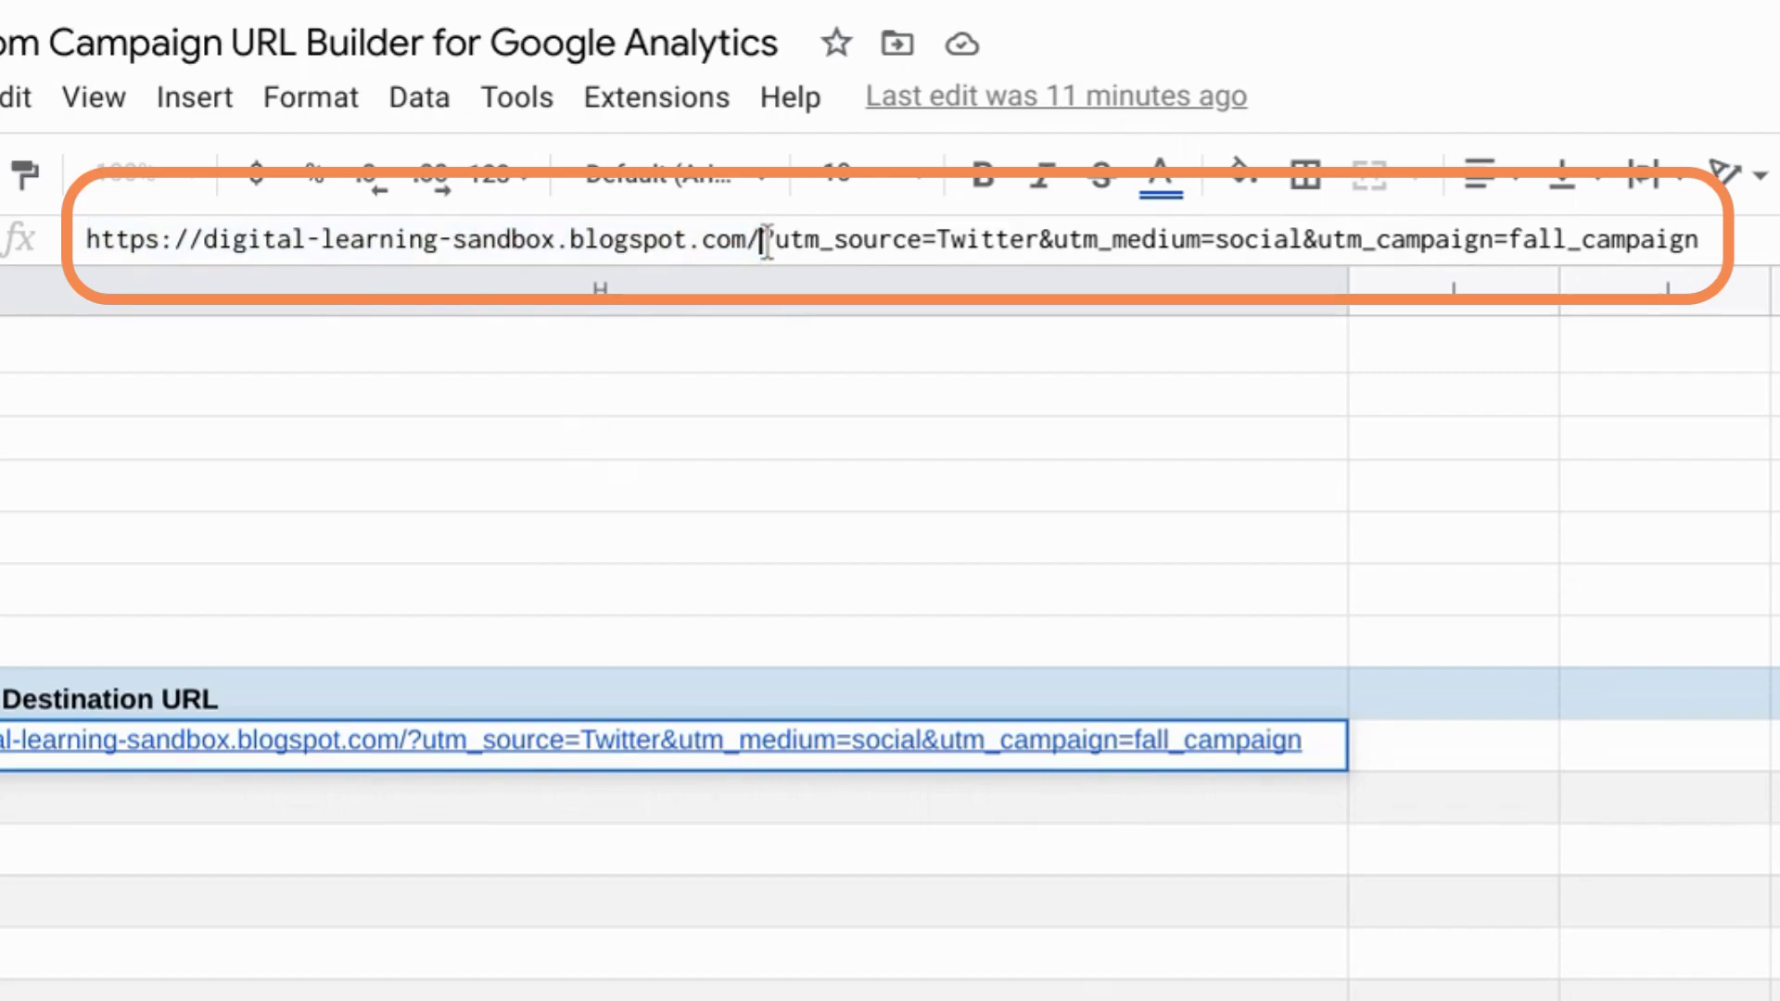
pyautogui.hotkey('shift', 'Right')
pyautogui.hotkey('shift', 'Right')
pyautogui.hotkey('shift', 'Right')
pyautogui.hotkey('shift', 'Right')
pyautogui.hotkey('shift', 'Right')
pyautogui.hotkey('shift', 'Right')
pyautogui.hotkey('shift', 'Right')
pyautogui.hotkey('shift', 'End')
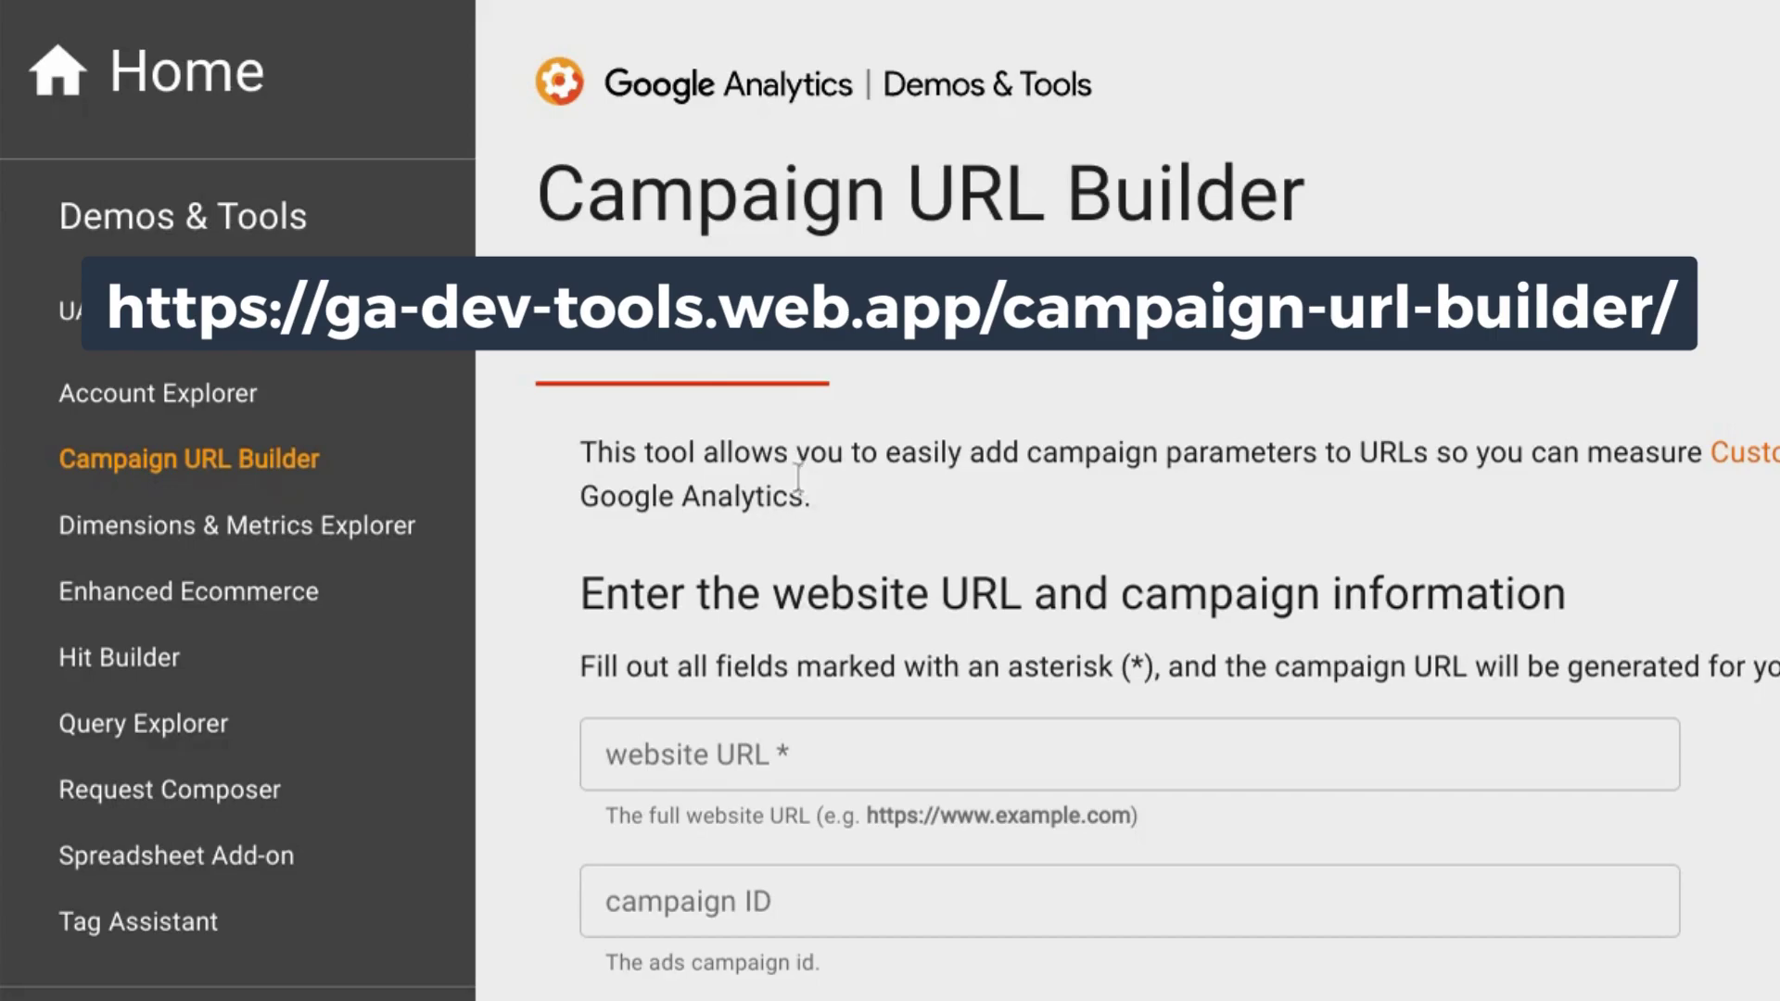
# Flip the sidebar UA/GA4 toggle to GA4 and review the GA4 builder form
pyautogui.scroll(-3, 821, 556)
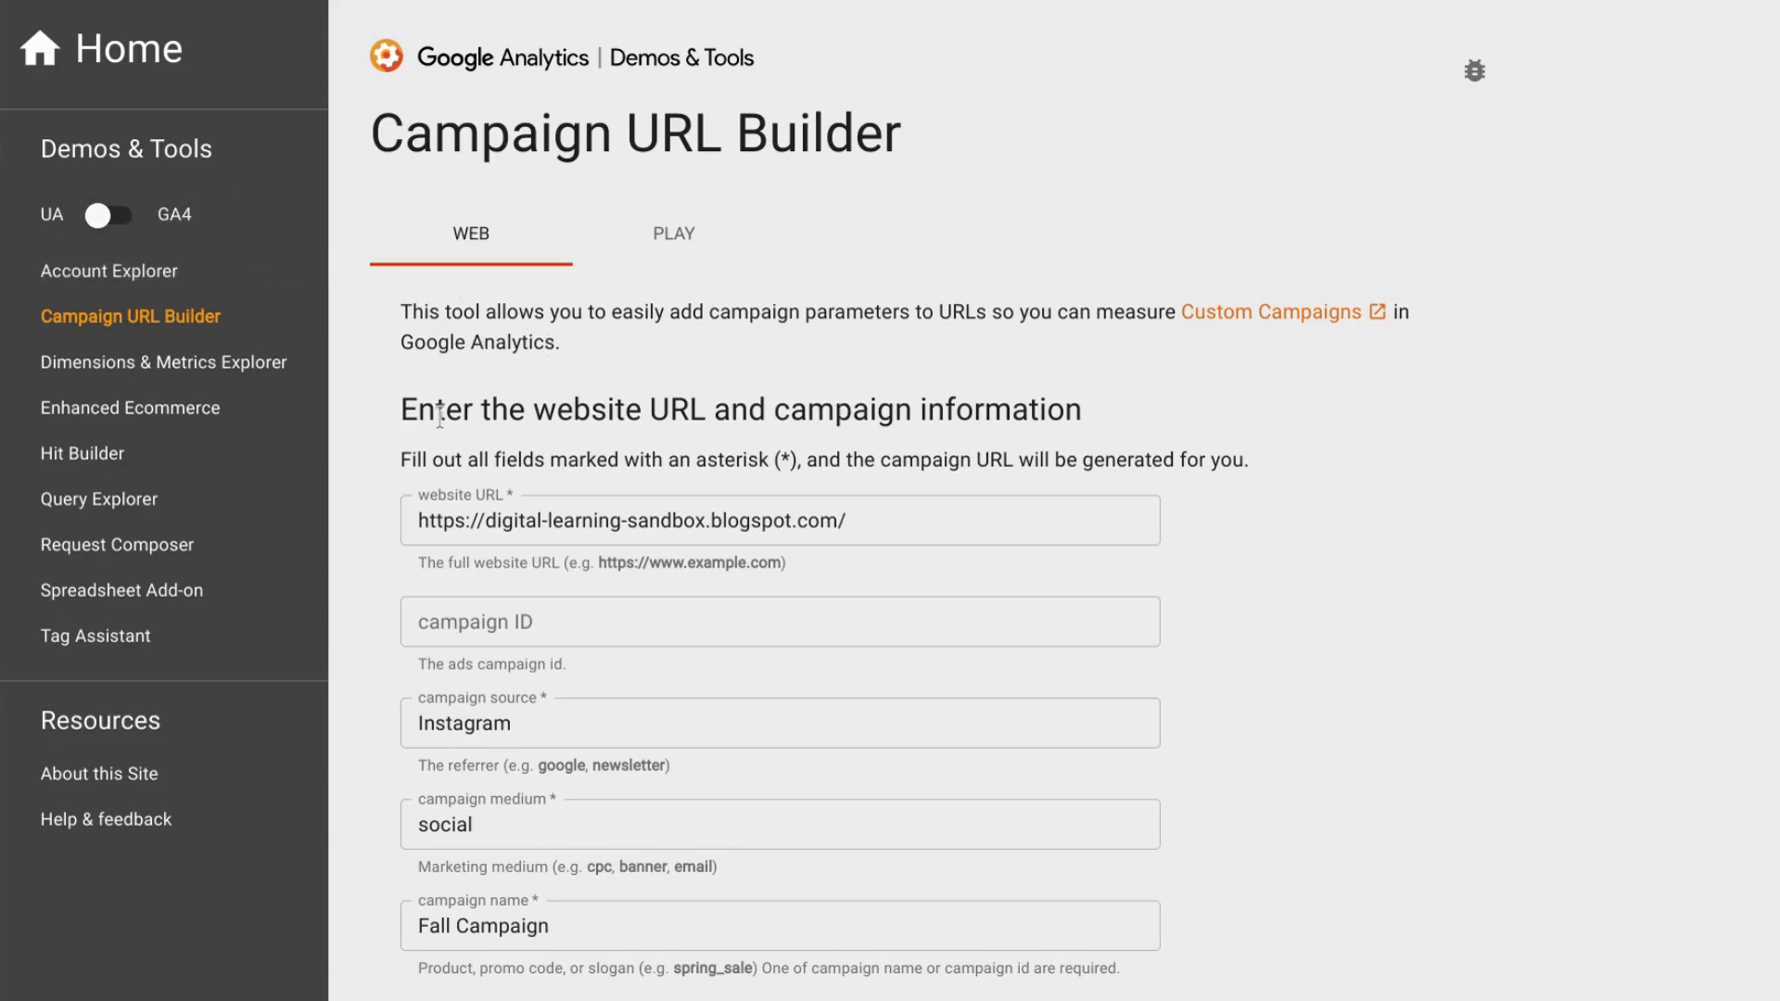
pyautogui.scroll(-1, 436, 418)
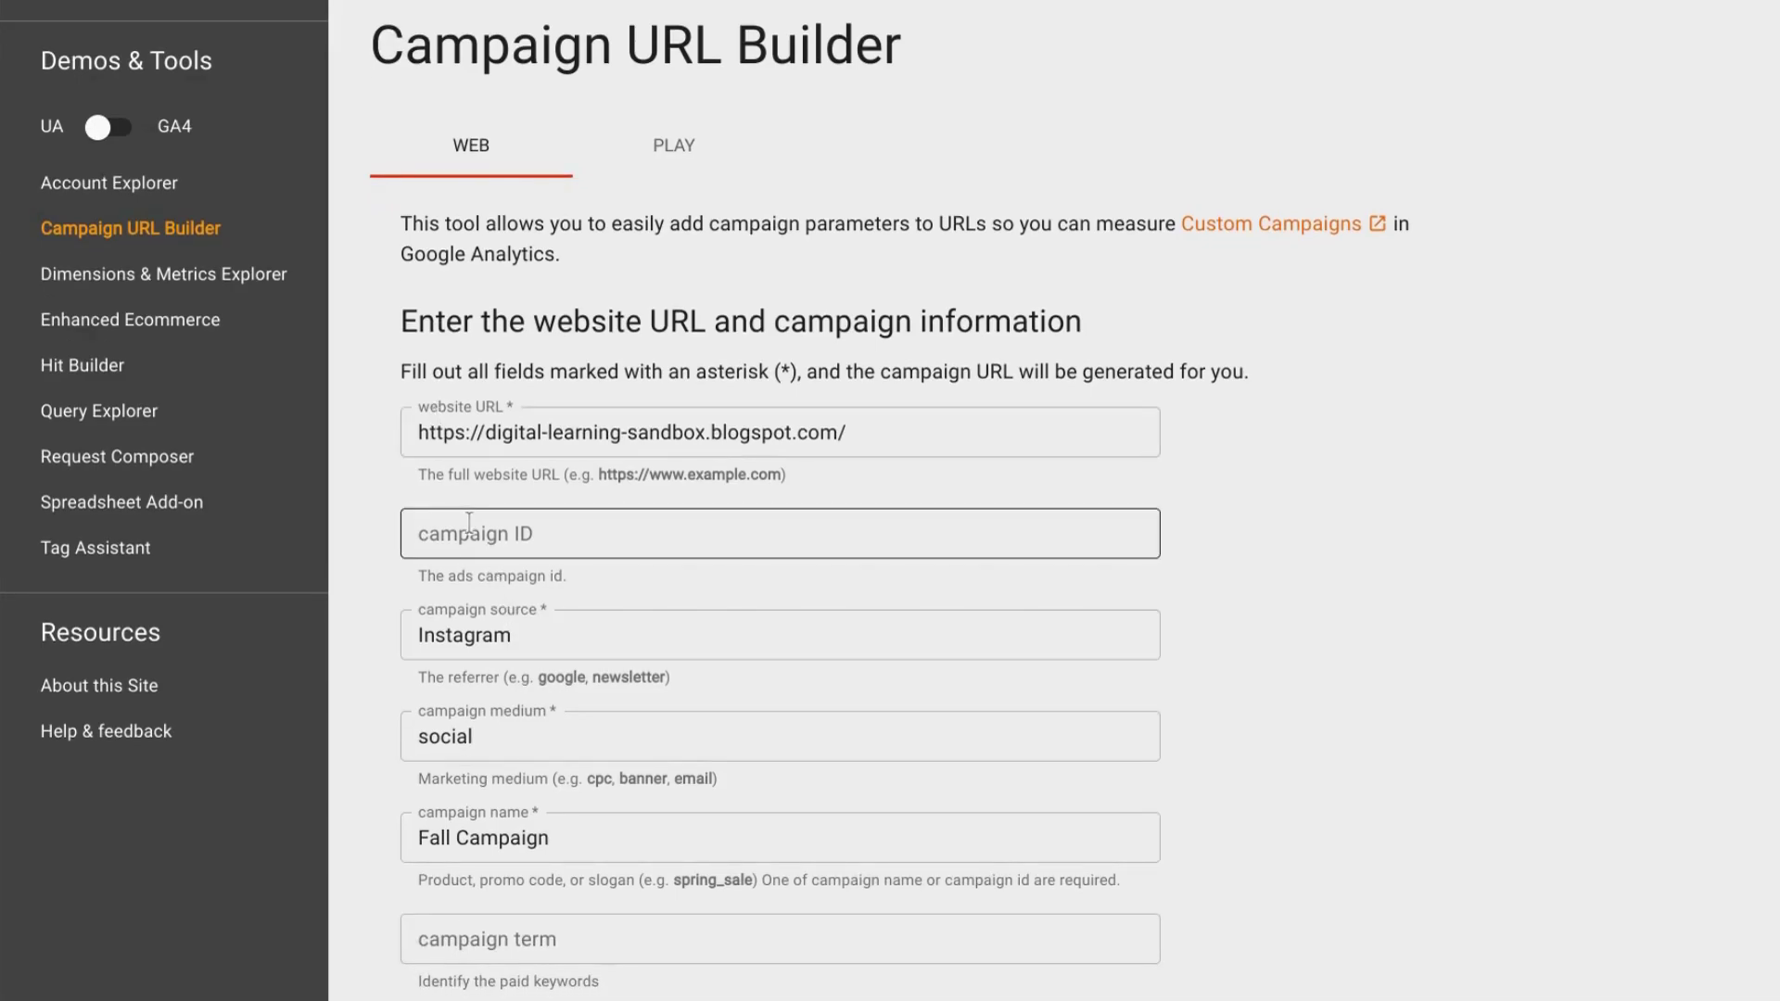
pyautogui.scroll(1, 440, 640)
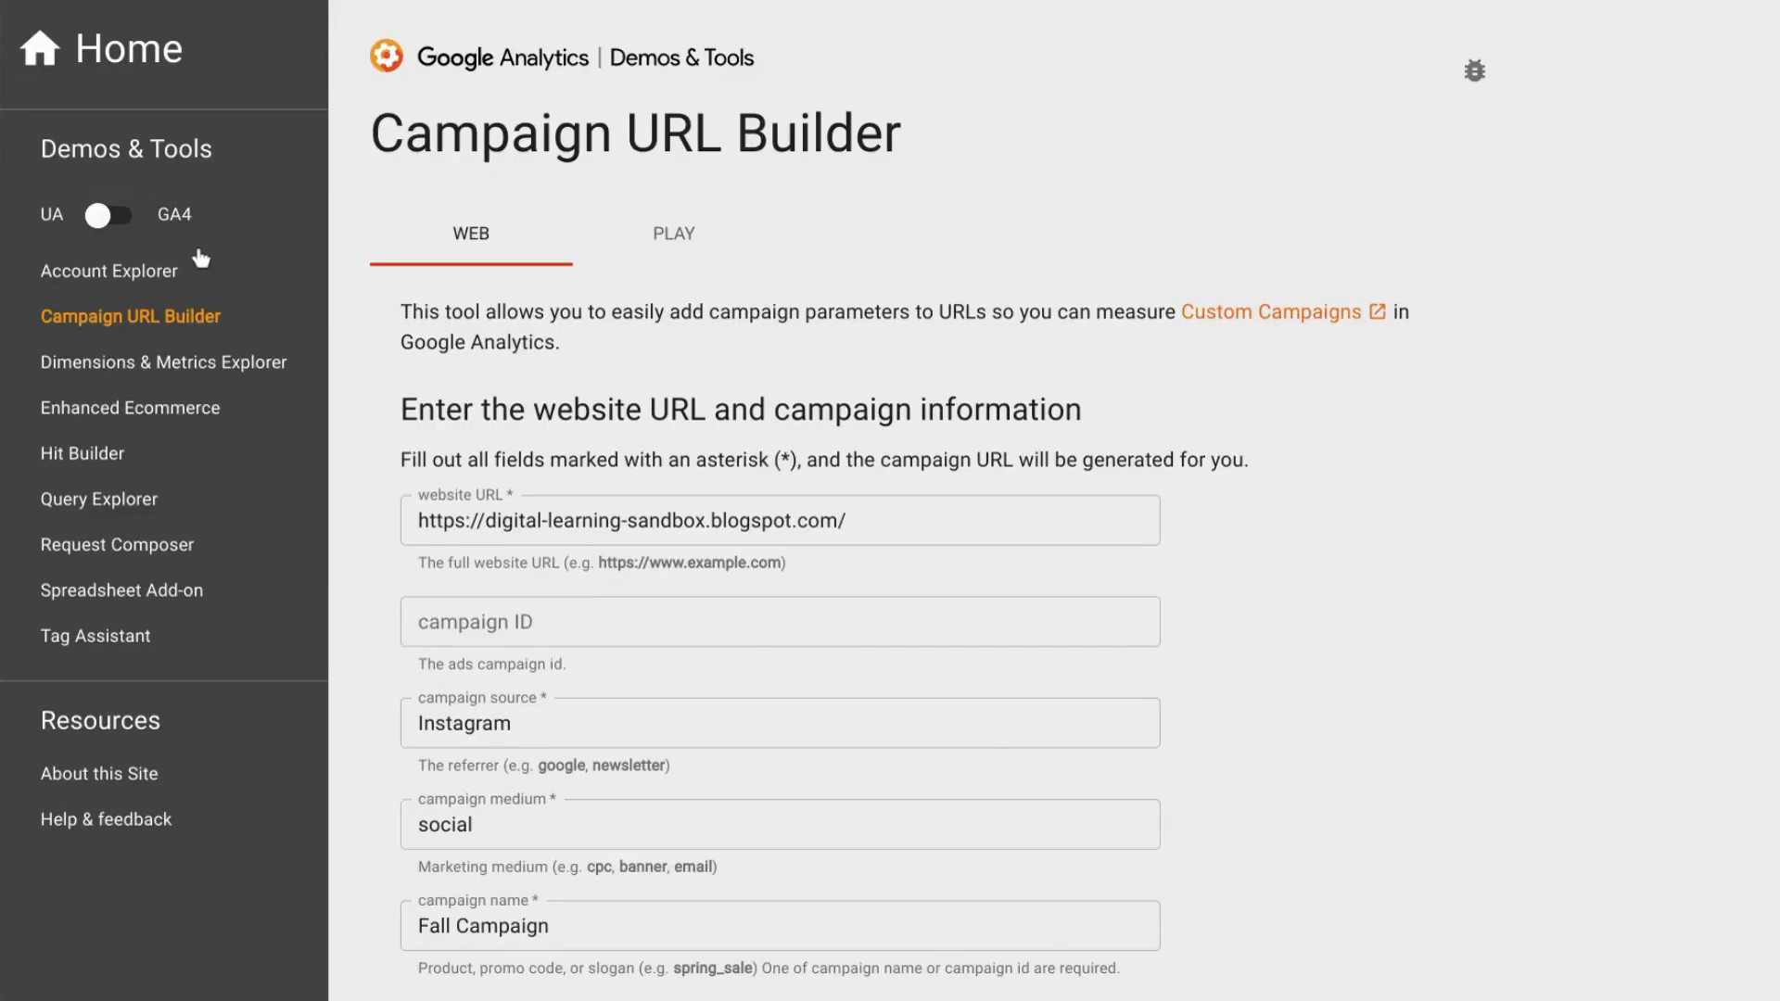
pyautogui.click(105, 217)
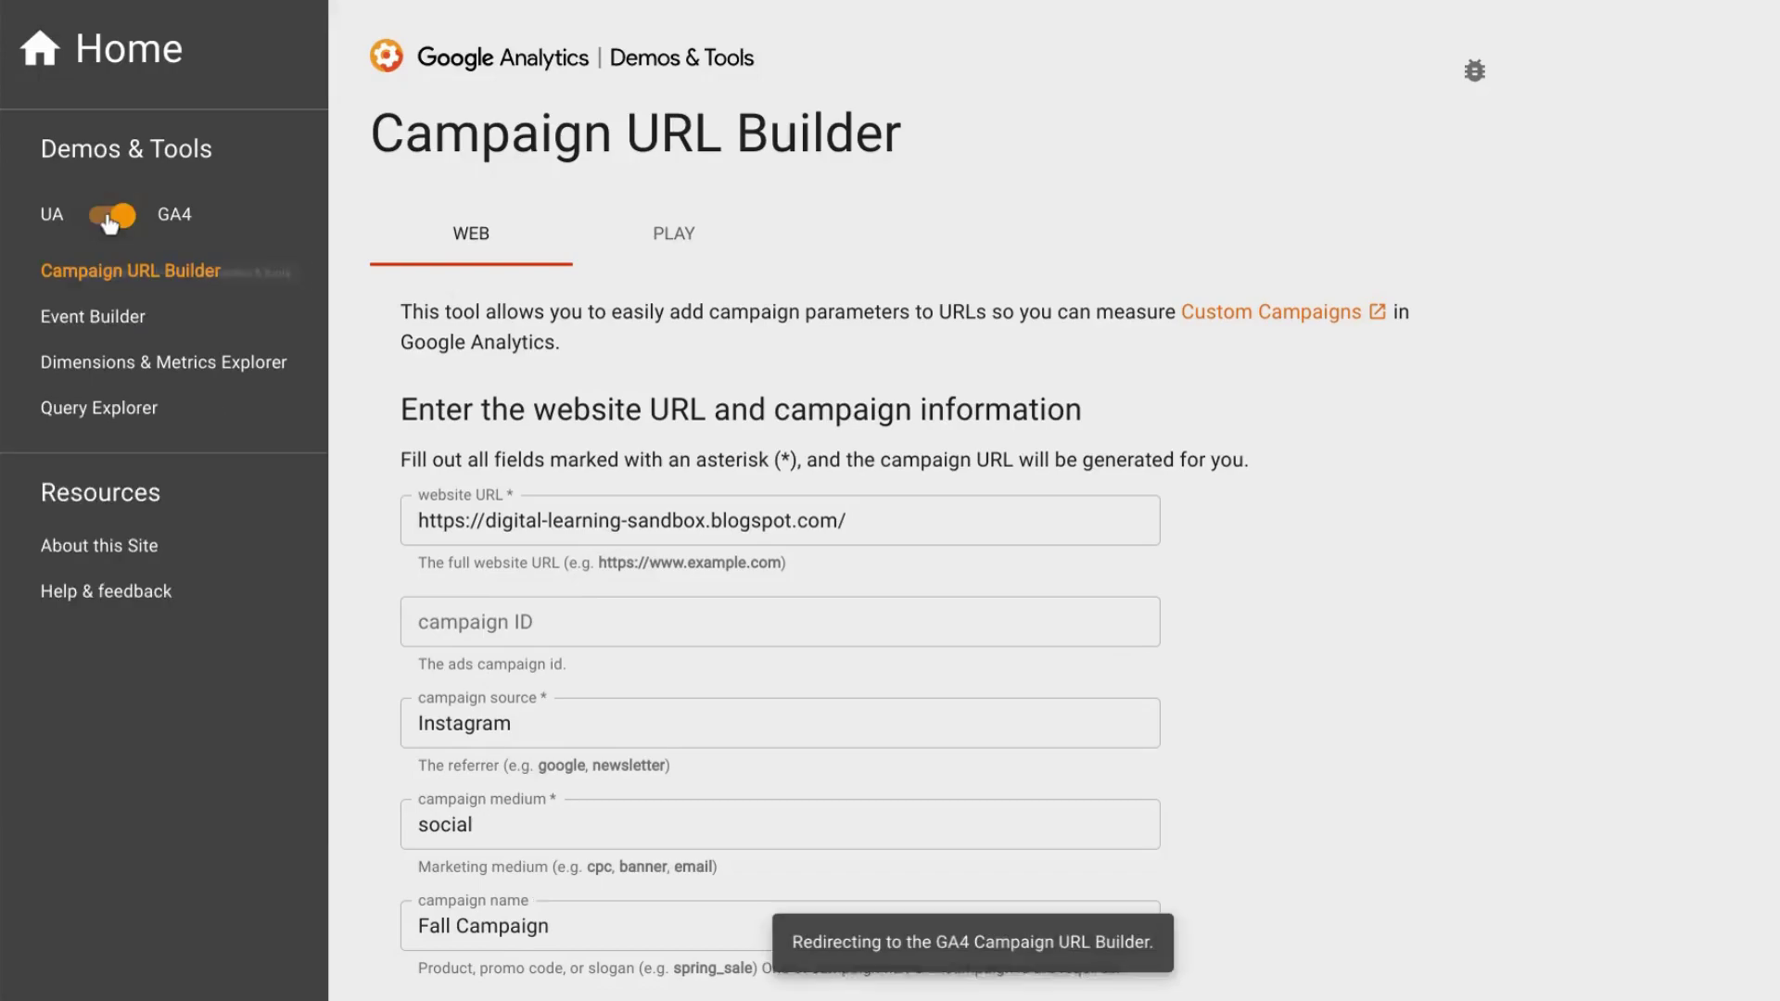
pyautogui.scroll(-2, 467, 365)
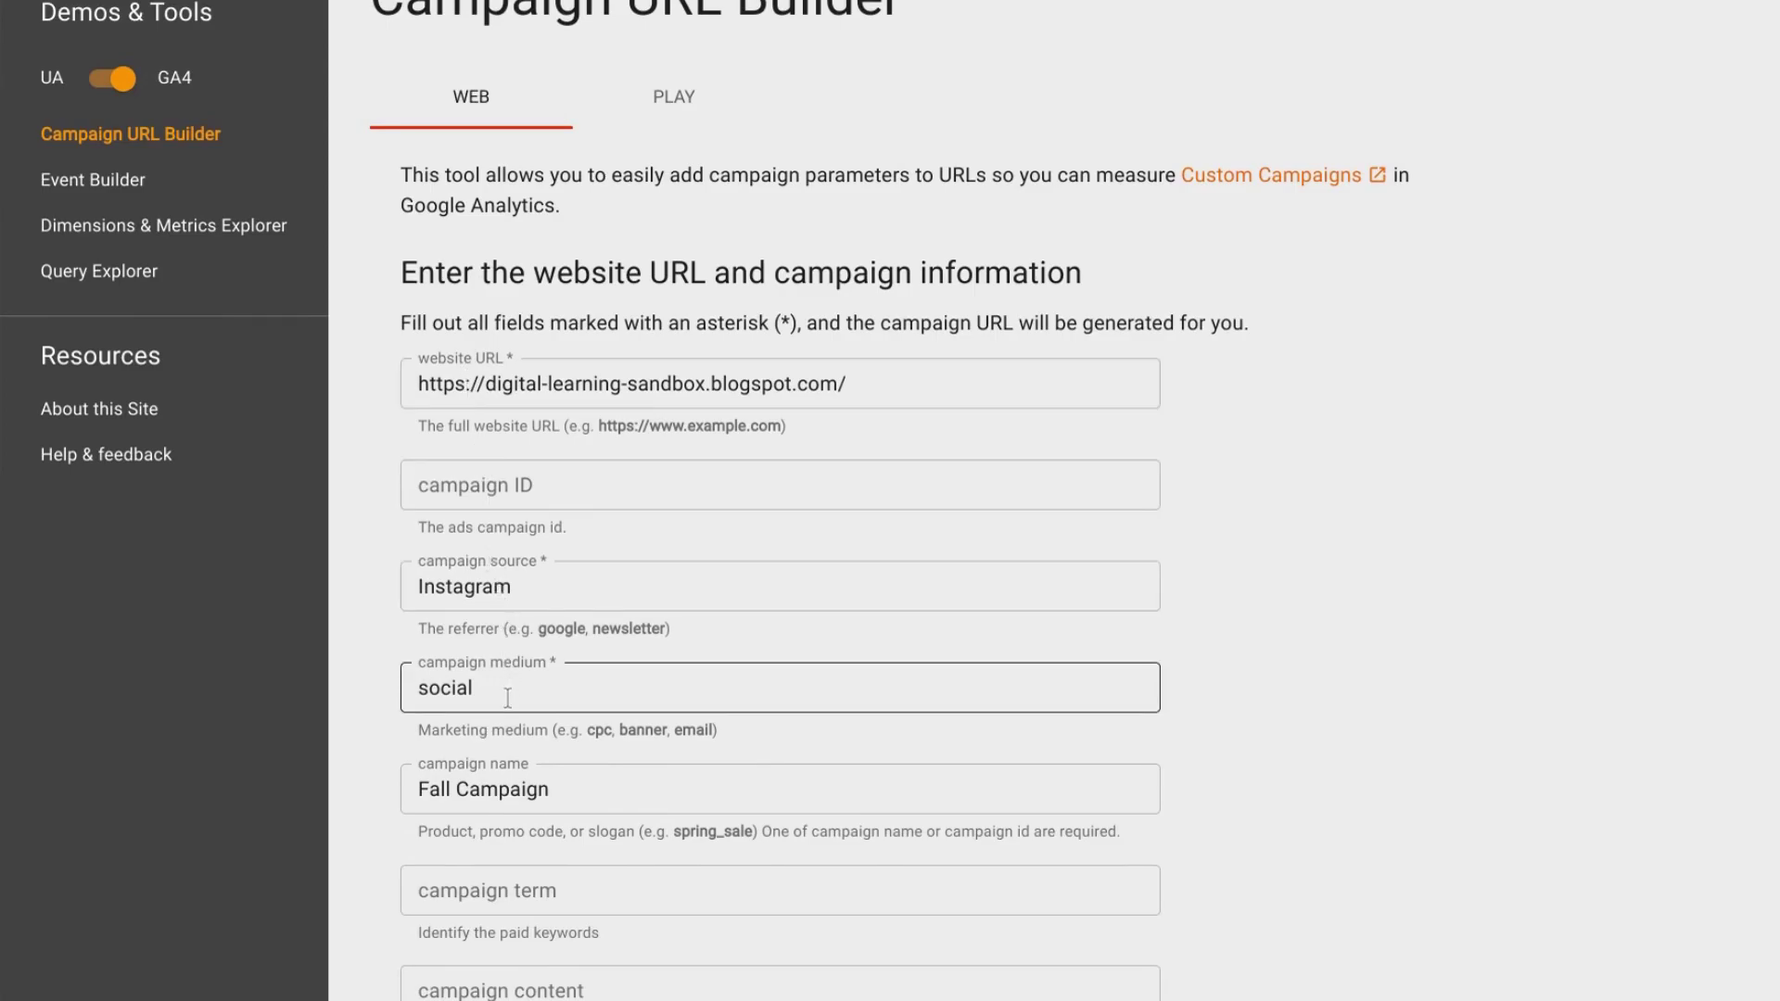
pyautogui.scroll(-2, 508, 701)
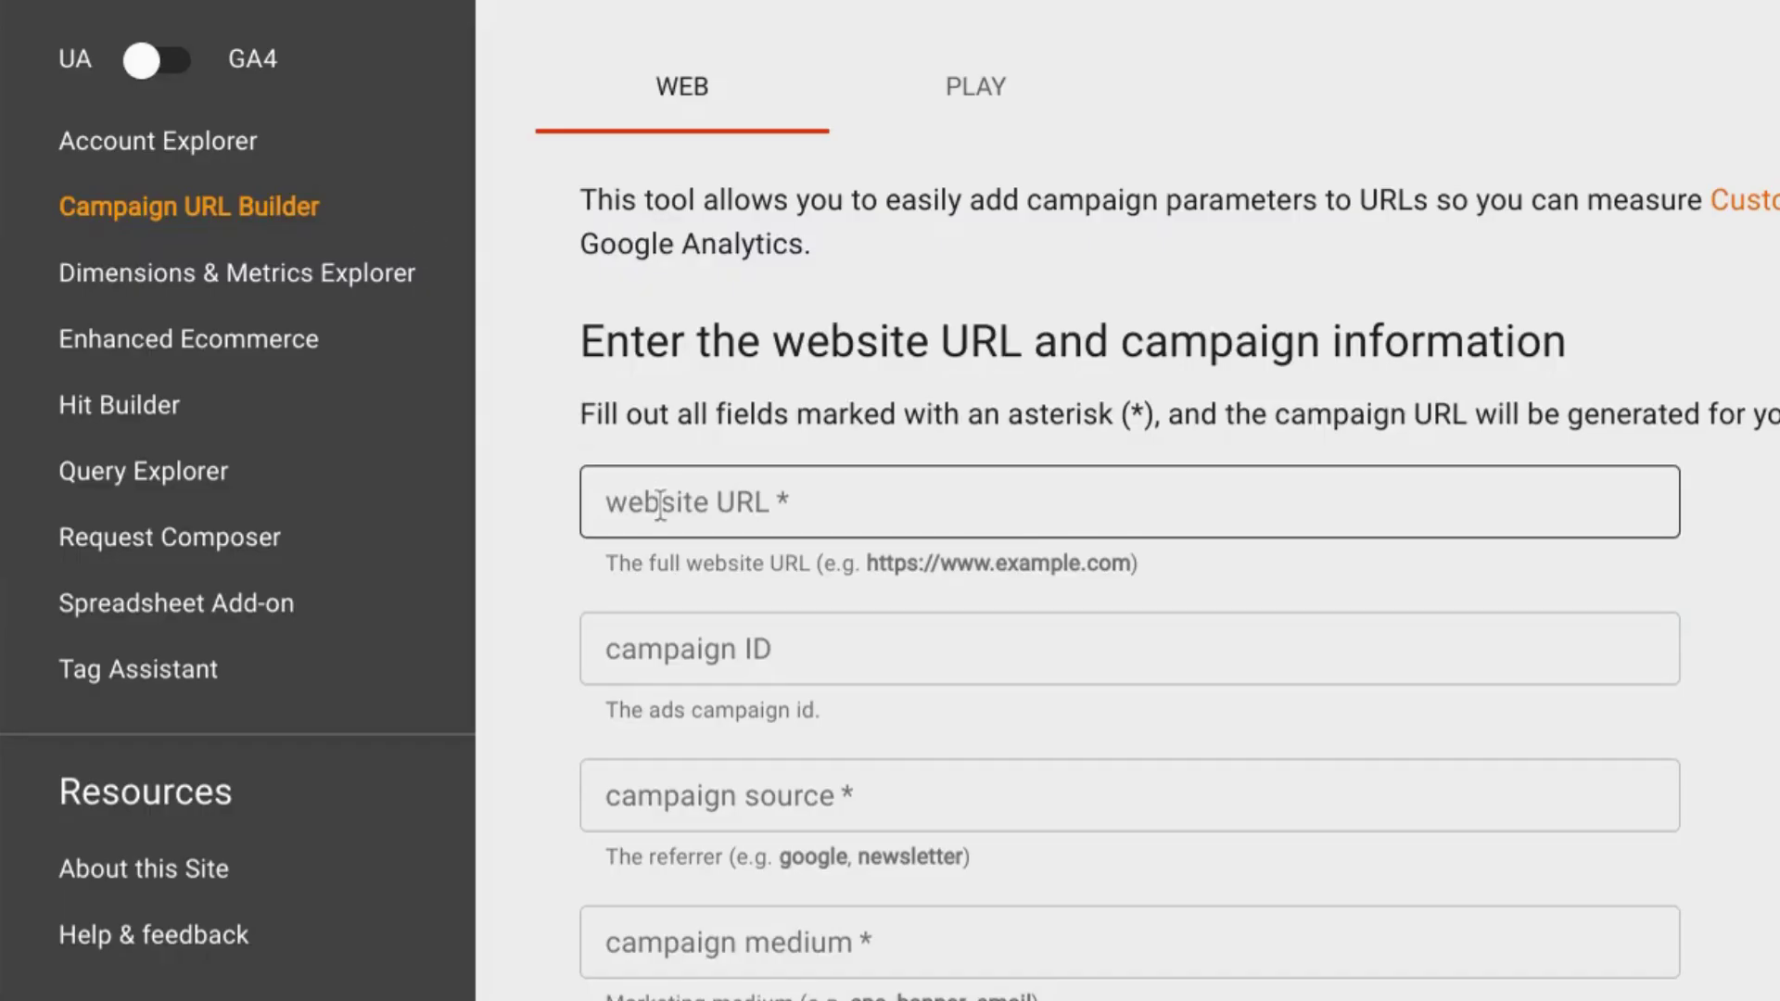
pyautogui.click(680, 504)
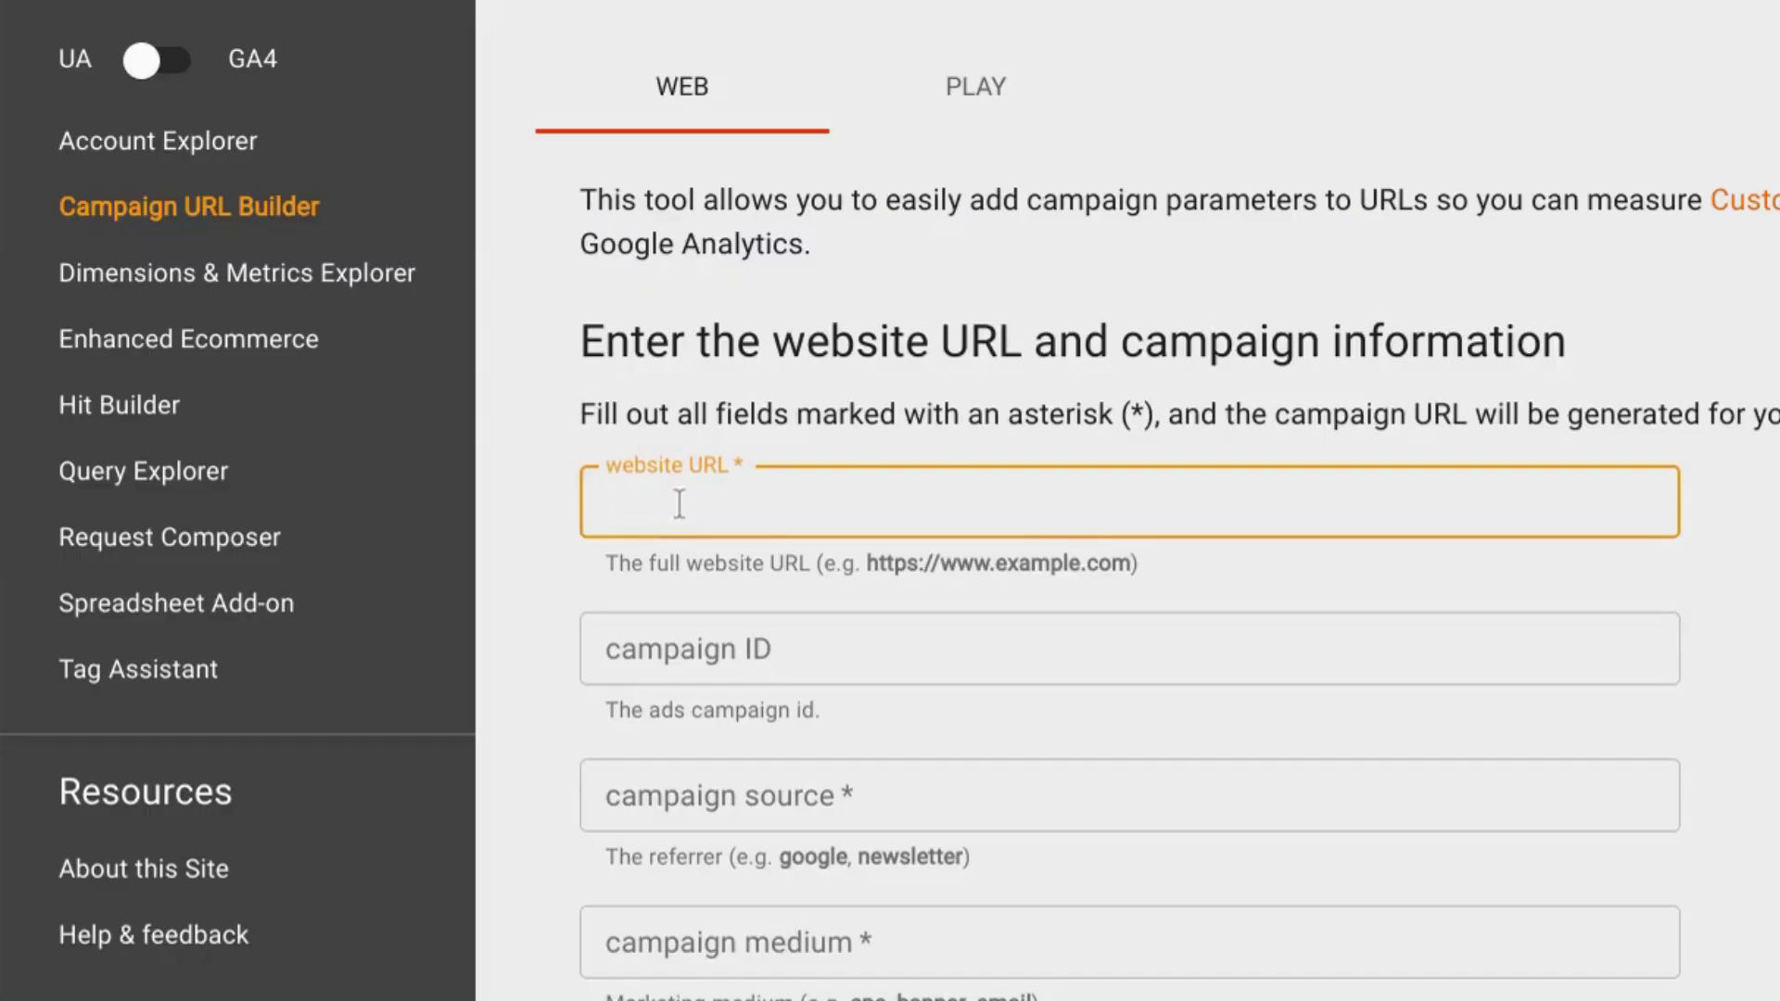
pyautogui.write('https://digital-learning-sandbox.blogspot.com/')
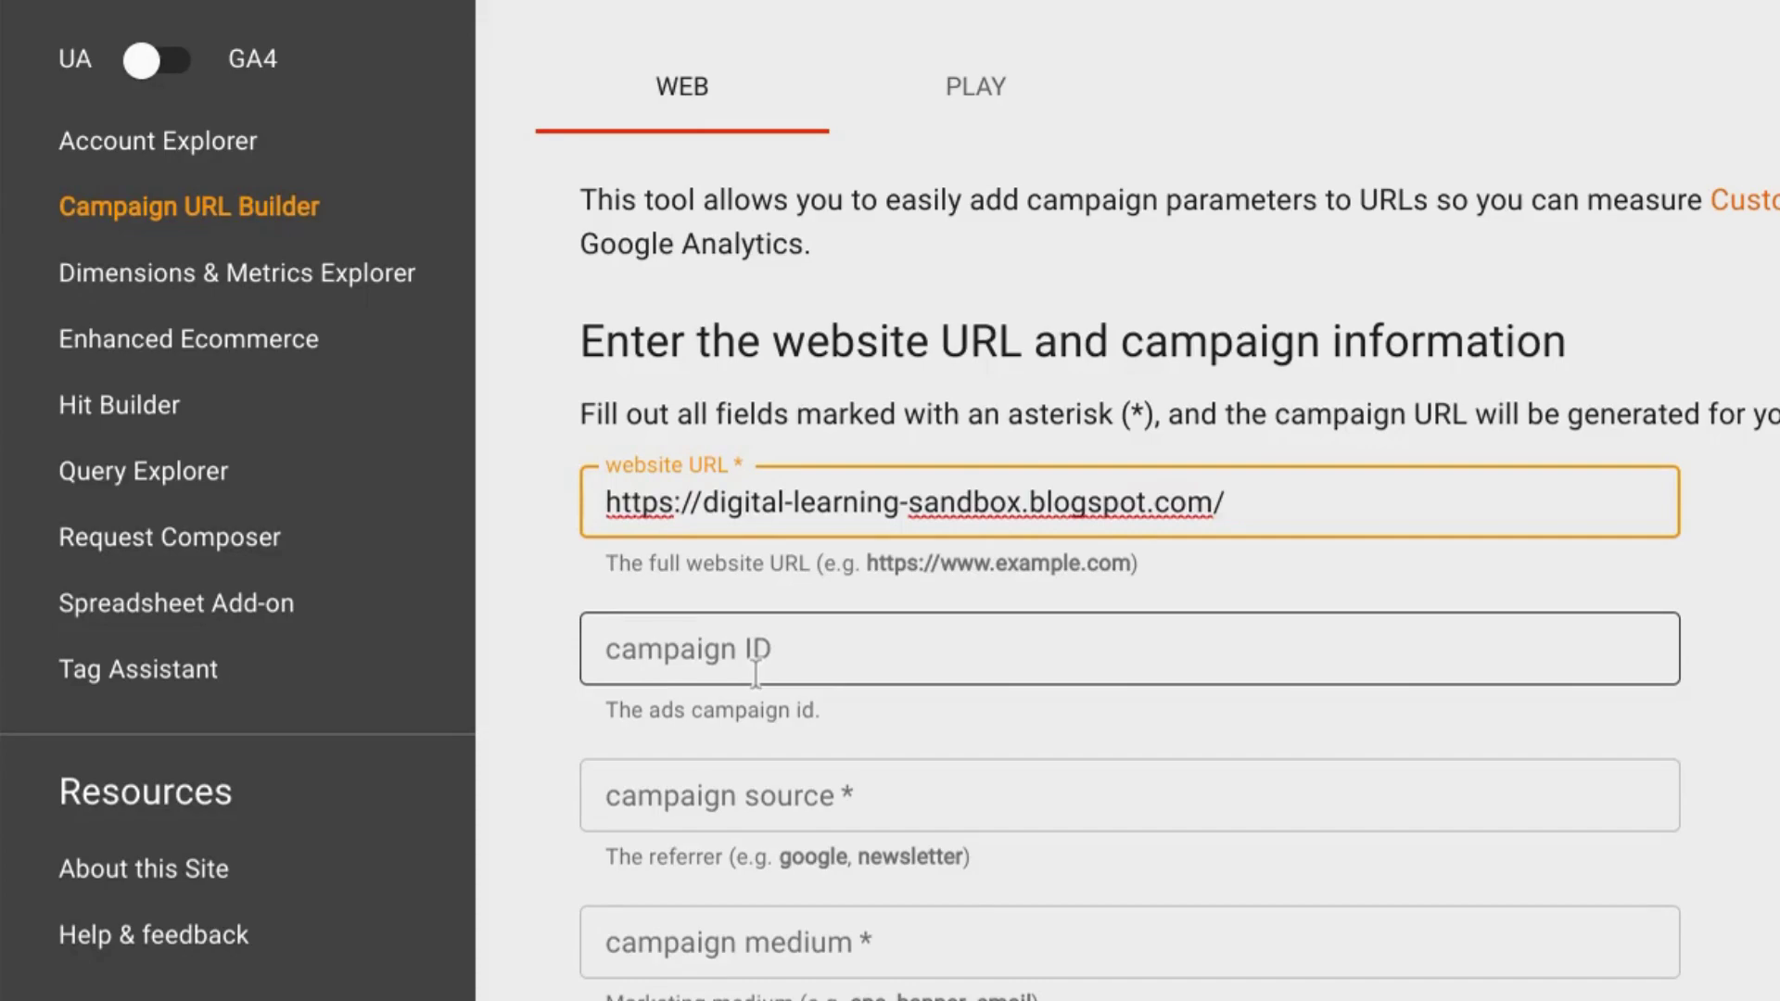
pyautogui.scroll(-1, 756, 681)
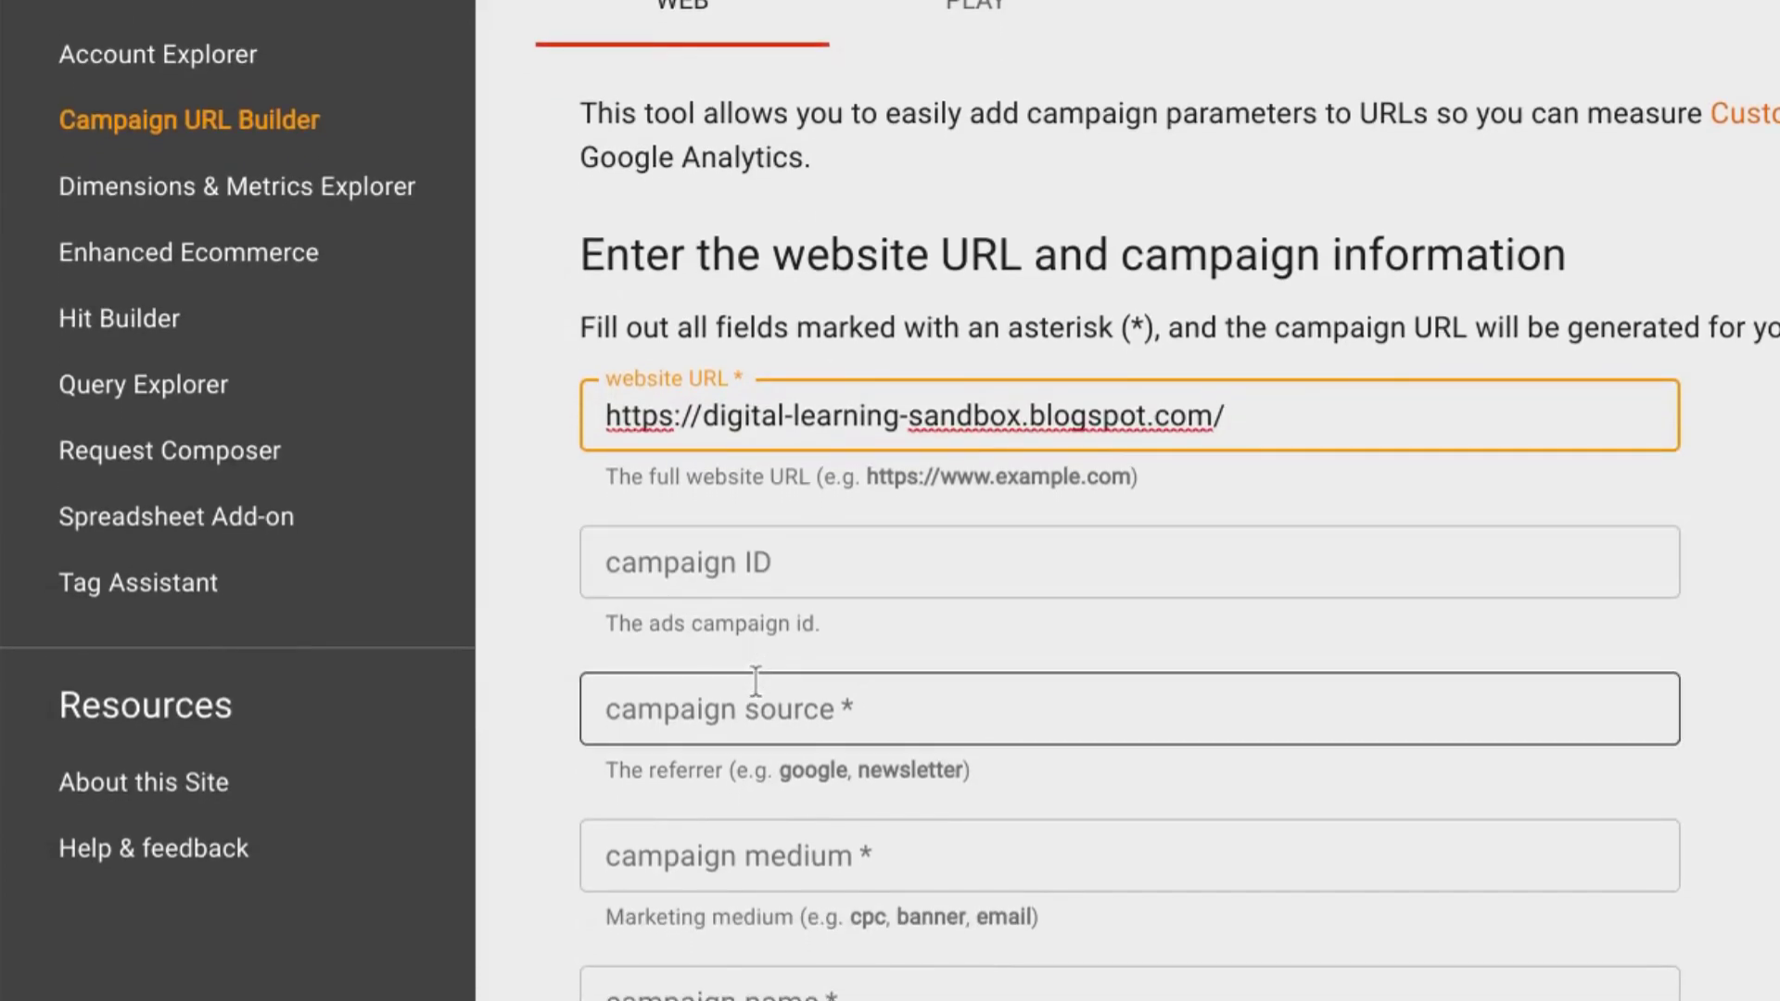
pyautogui.click(738, 724)
pyautogui.write('Instagram')
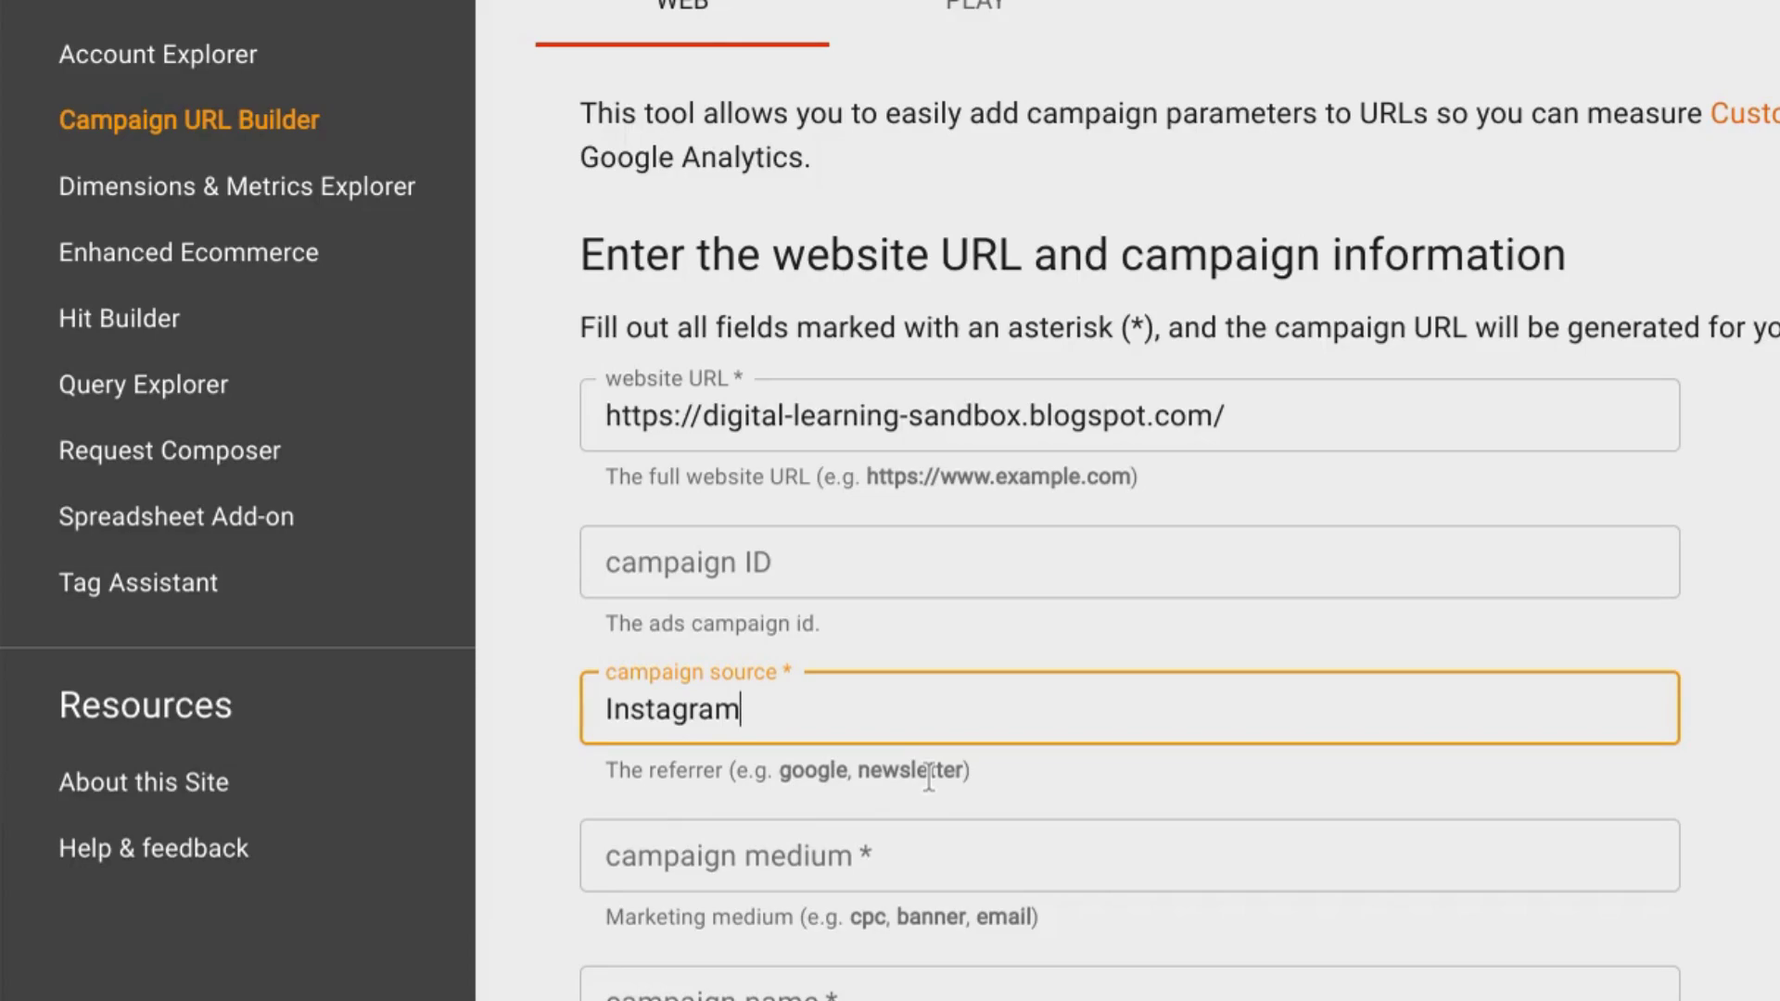
pyautogui.scroll(-1, 929, 777)
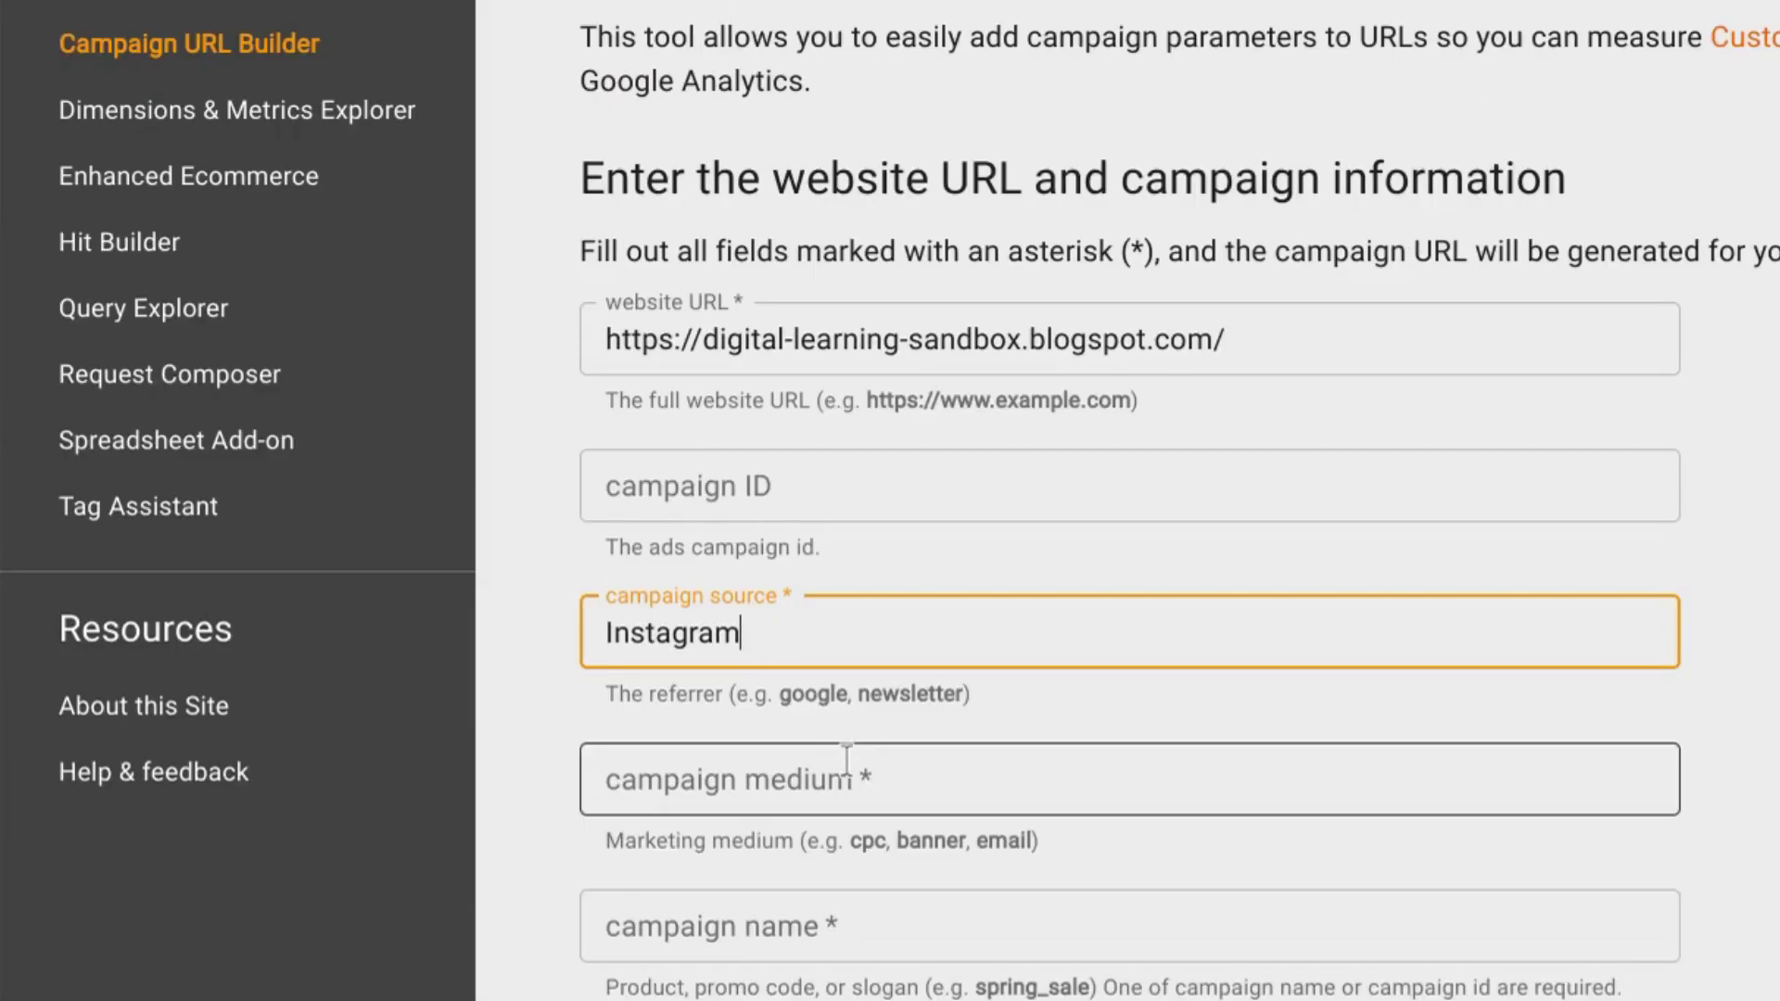
# Enter social as the campaign medium and highlight the example mediums cpc, banner, email
pyautogui.click(791, 793)
pyautogui.write('social')
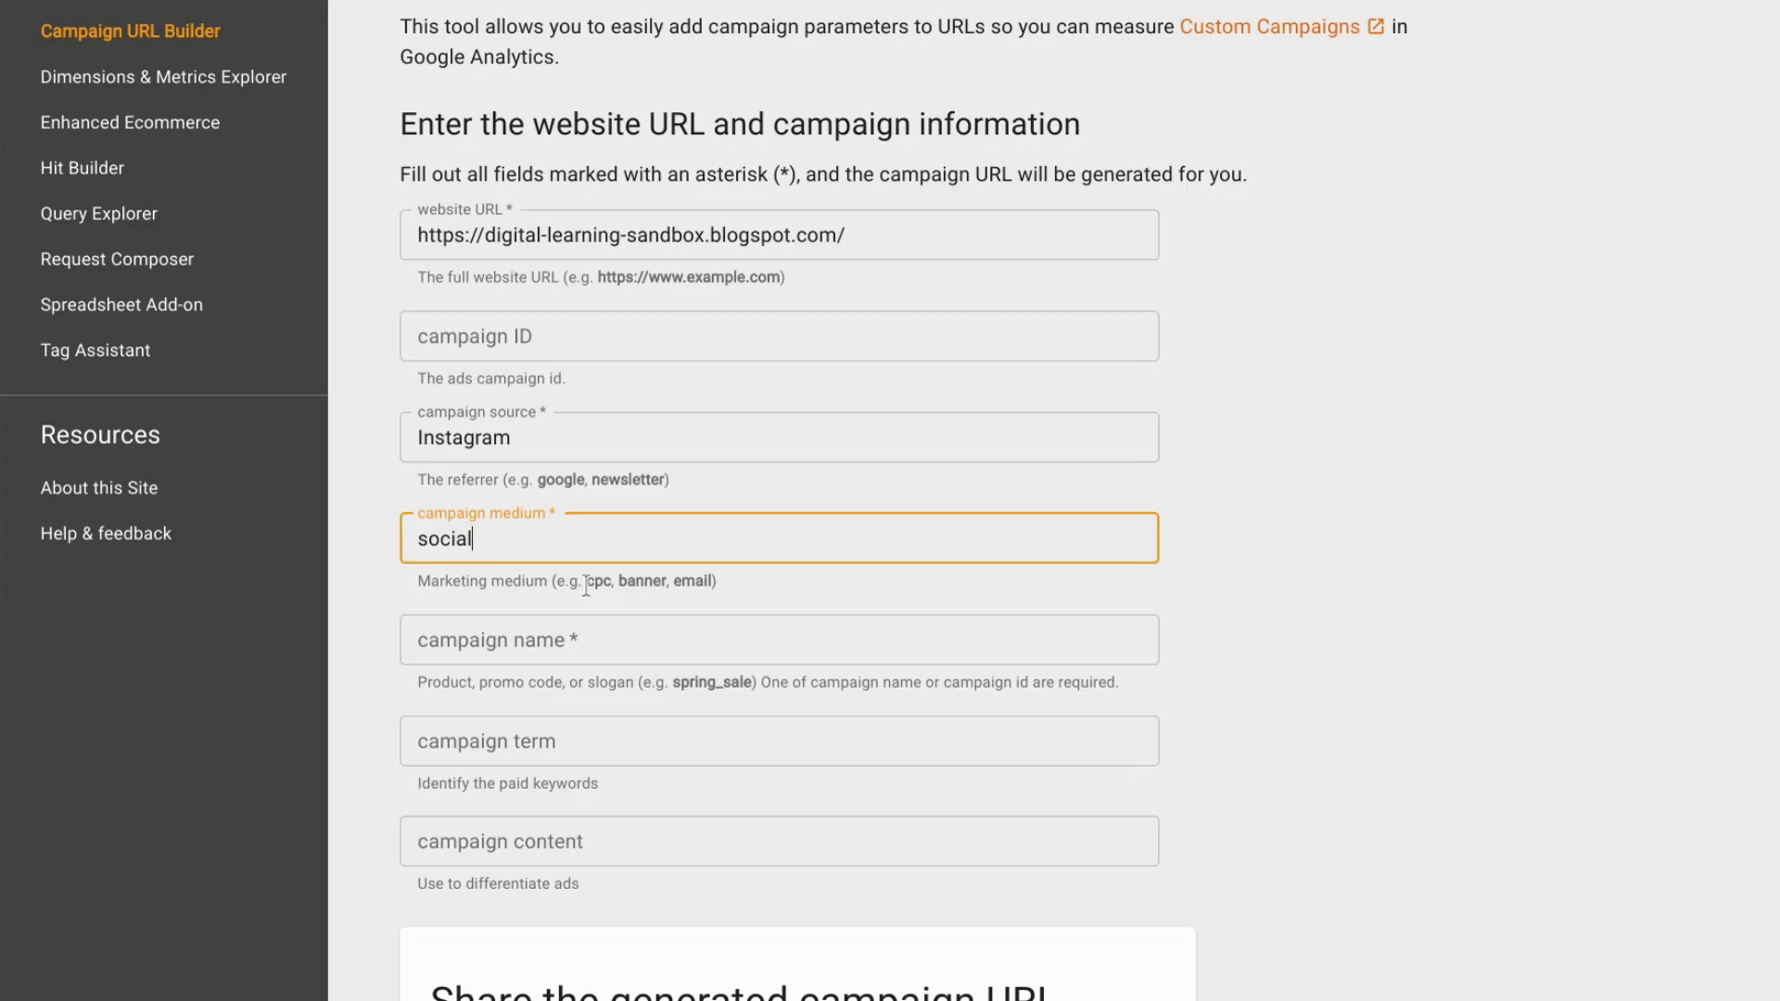
pyautogui.click(586, 584)
pyautogui.moveTo(586, 584); pyautogui.dragTo(715, 582)
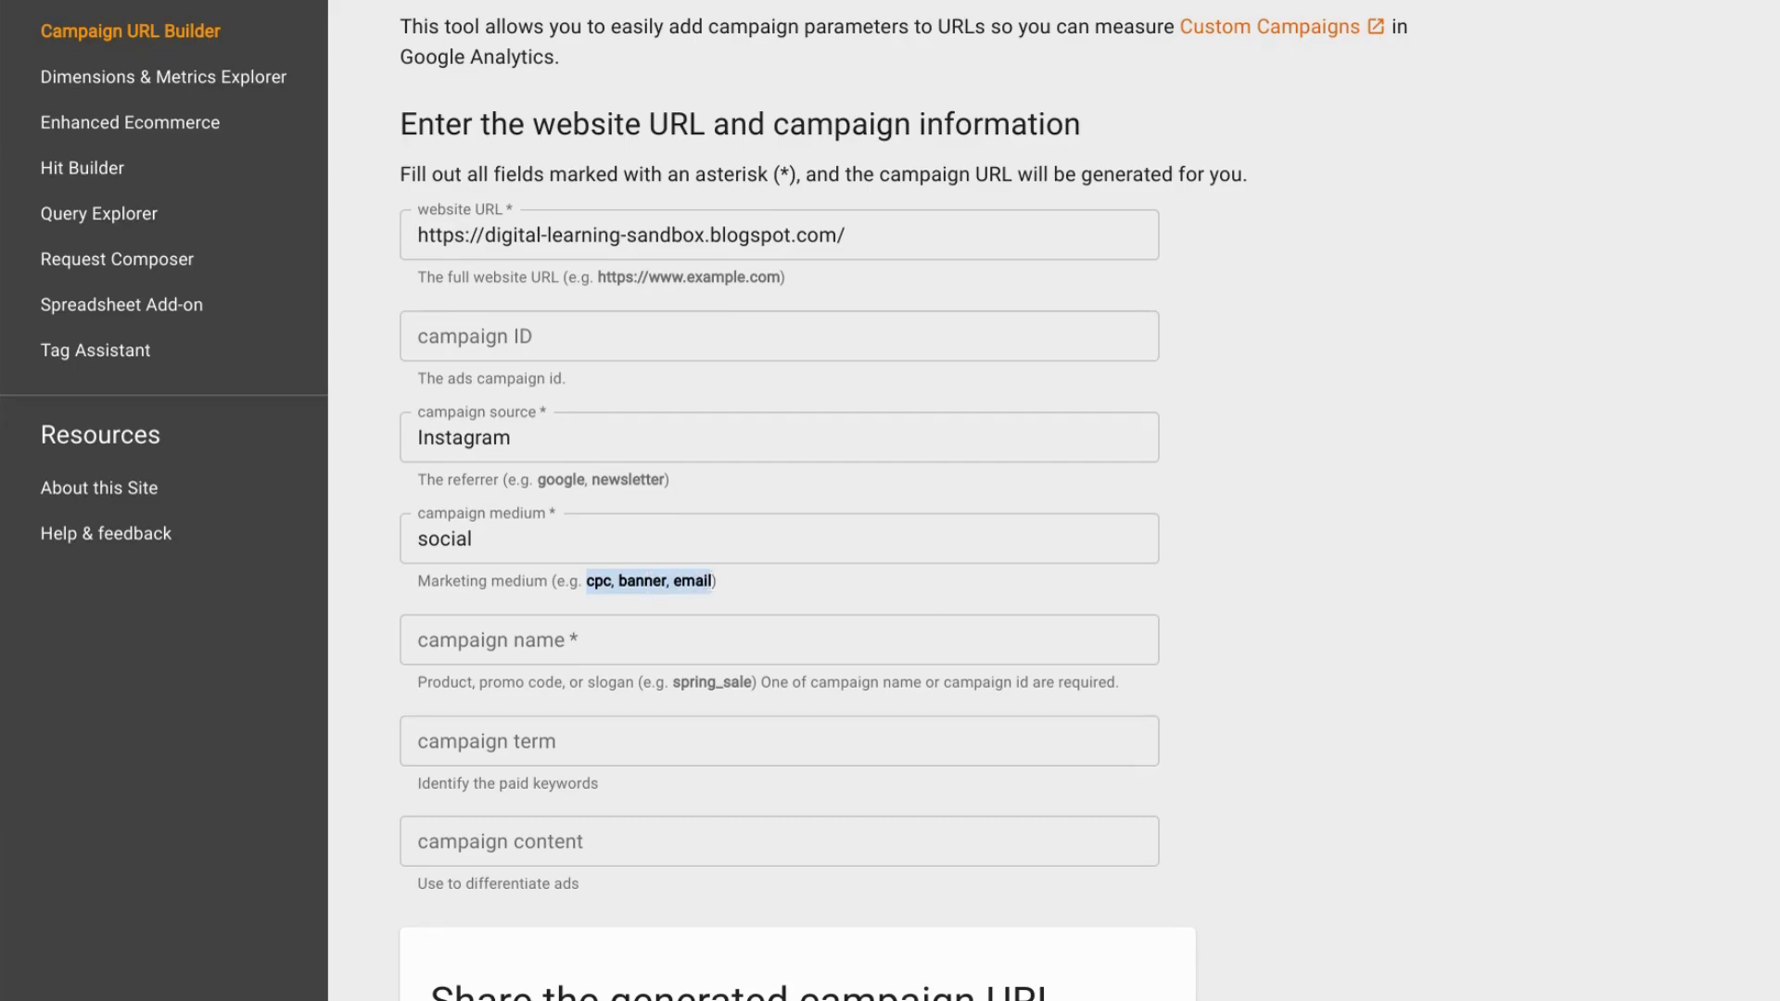
pyautogui.click(1660, 0)
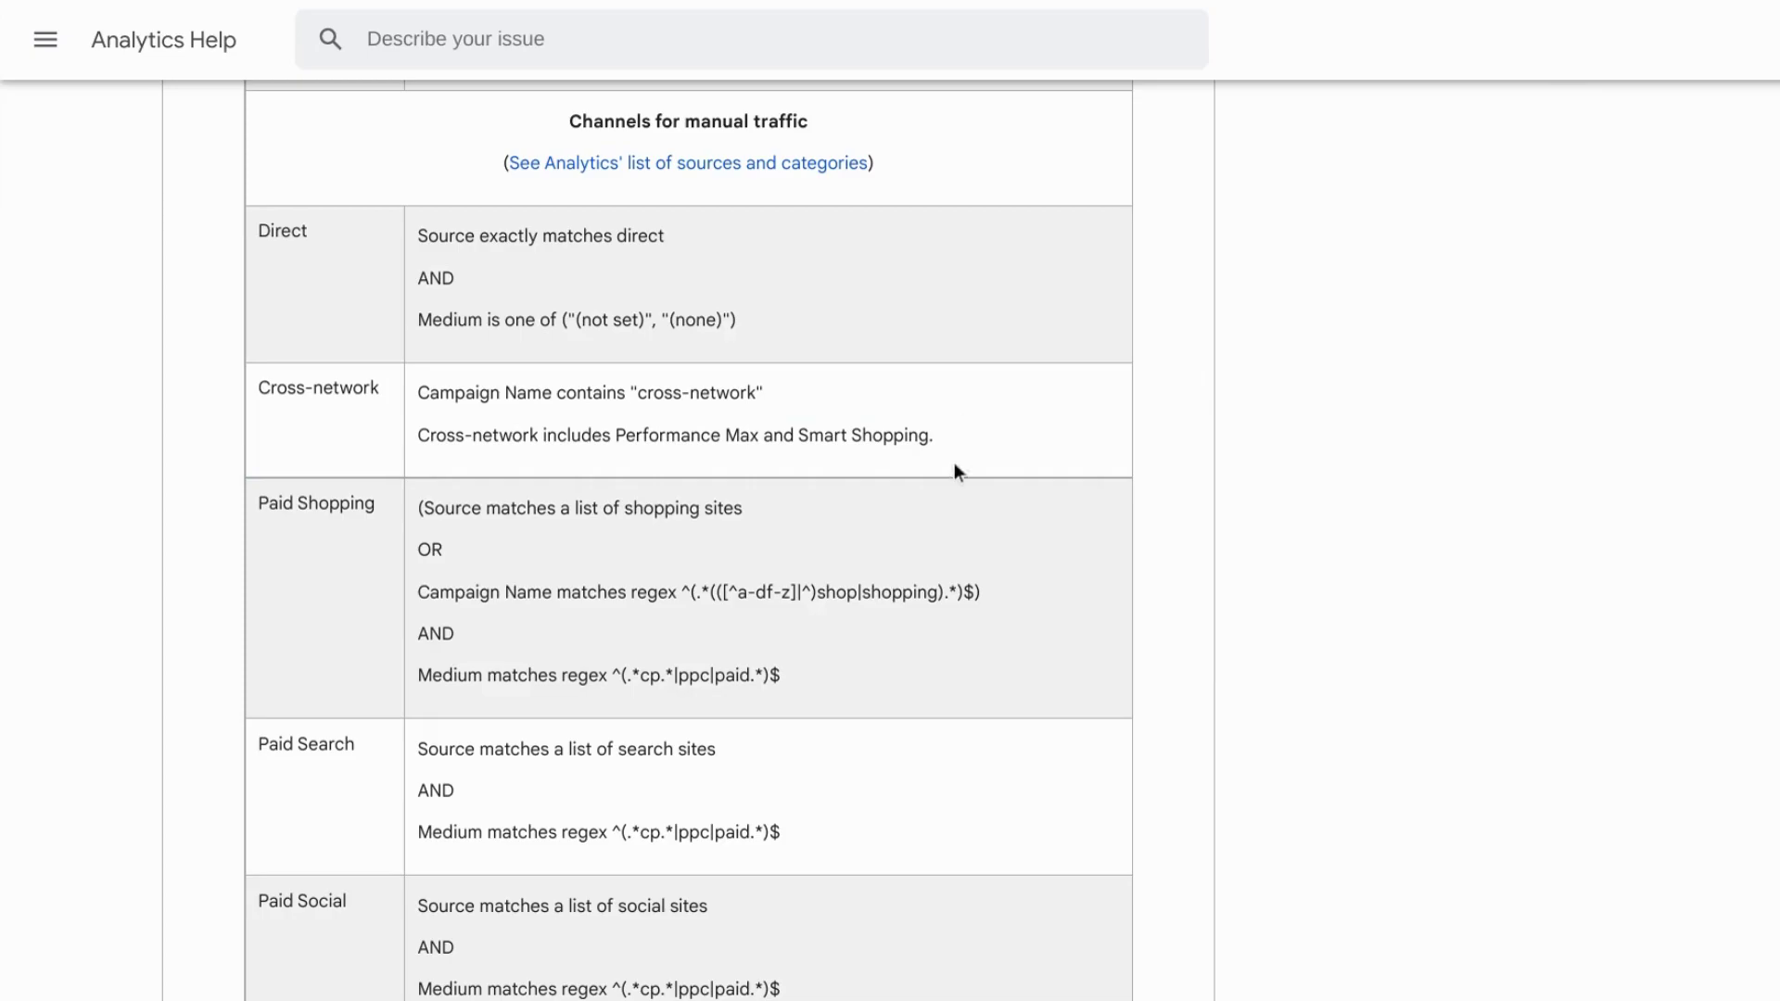
pyautogui.scroll(-1, 616, 315)
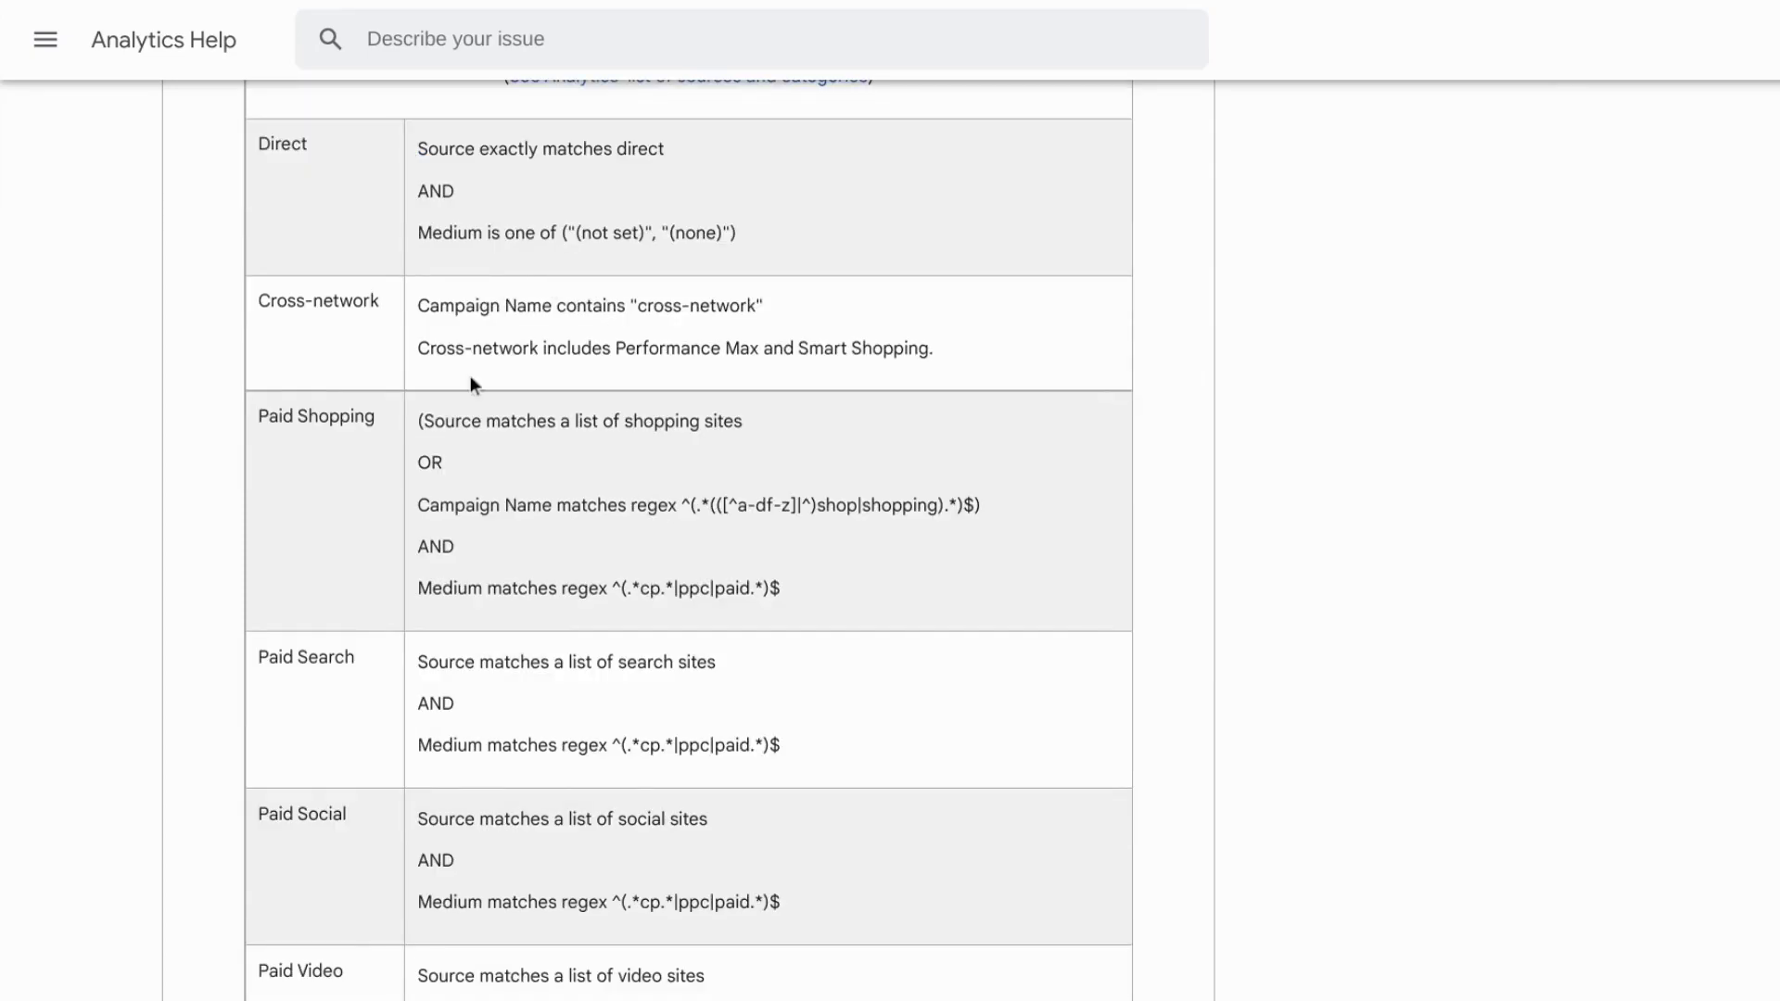
pyautogui.scroll(-2, 470, 376)
pyautogui.scroll(-8, 471, 382)
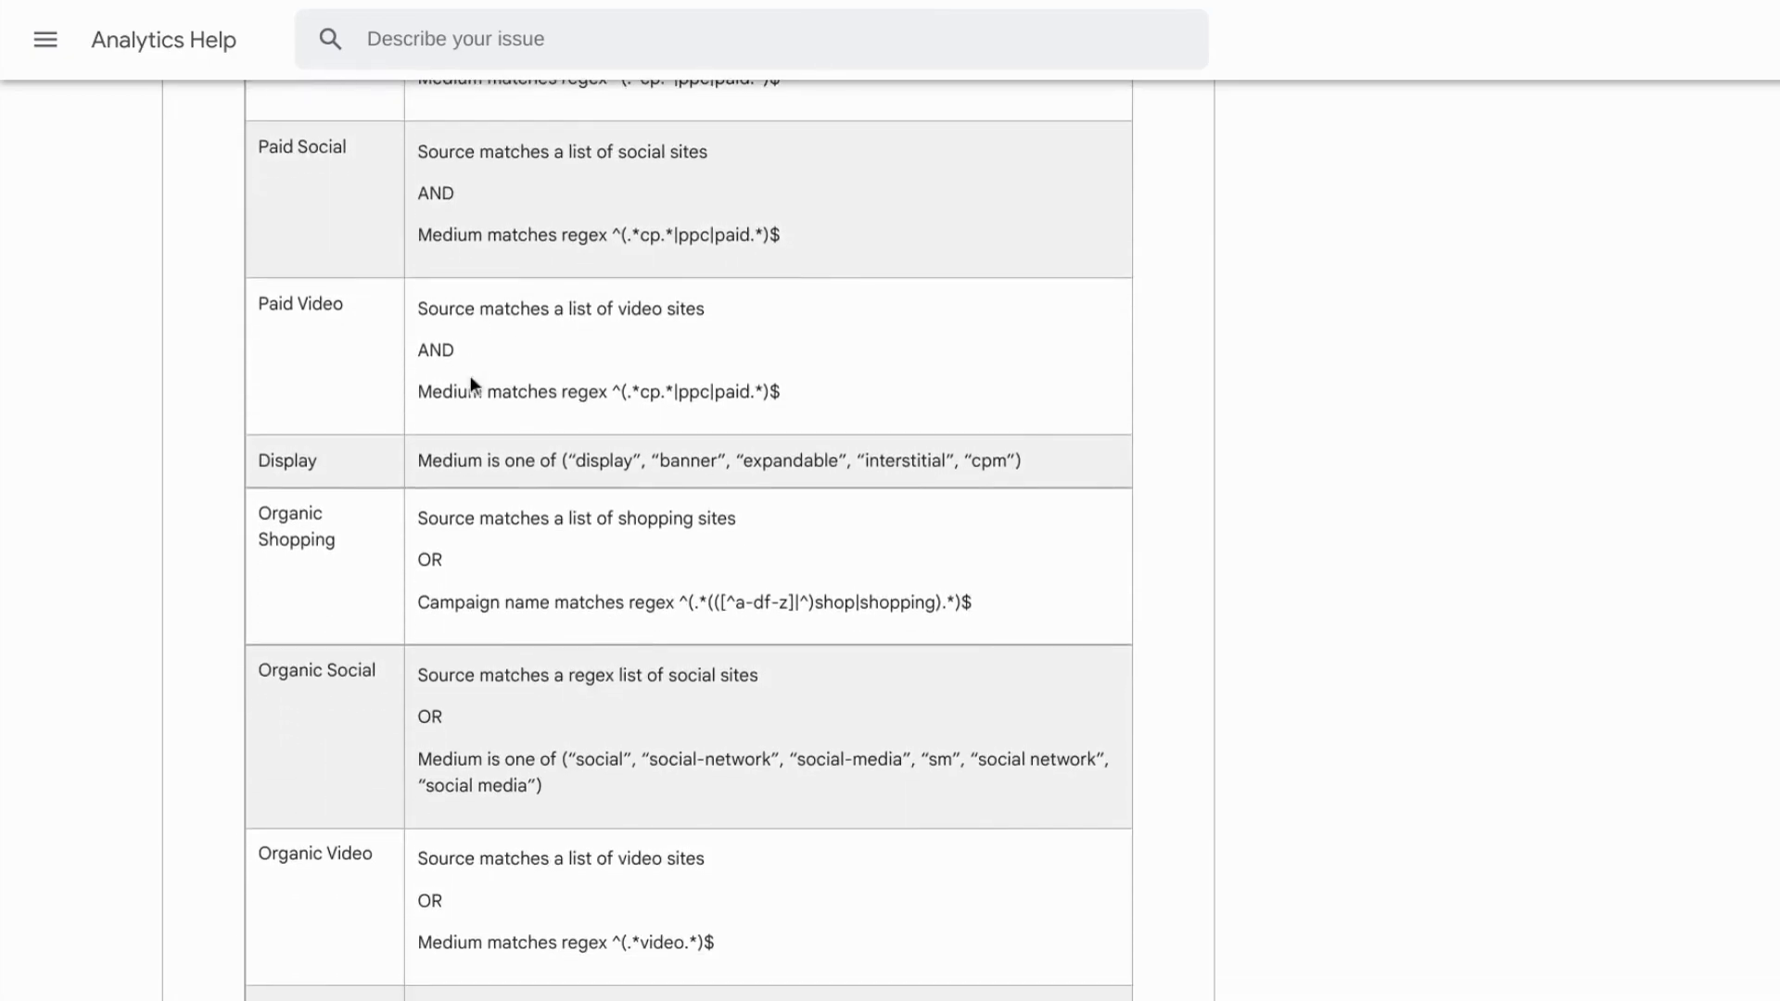
pyautogui.scroll(-5, 470, 375)
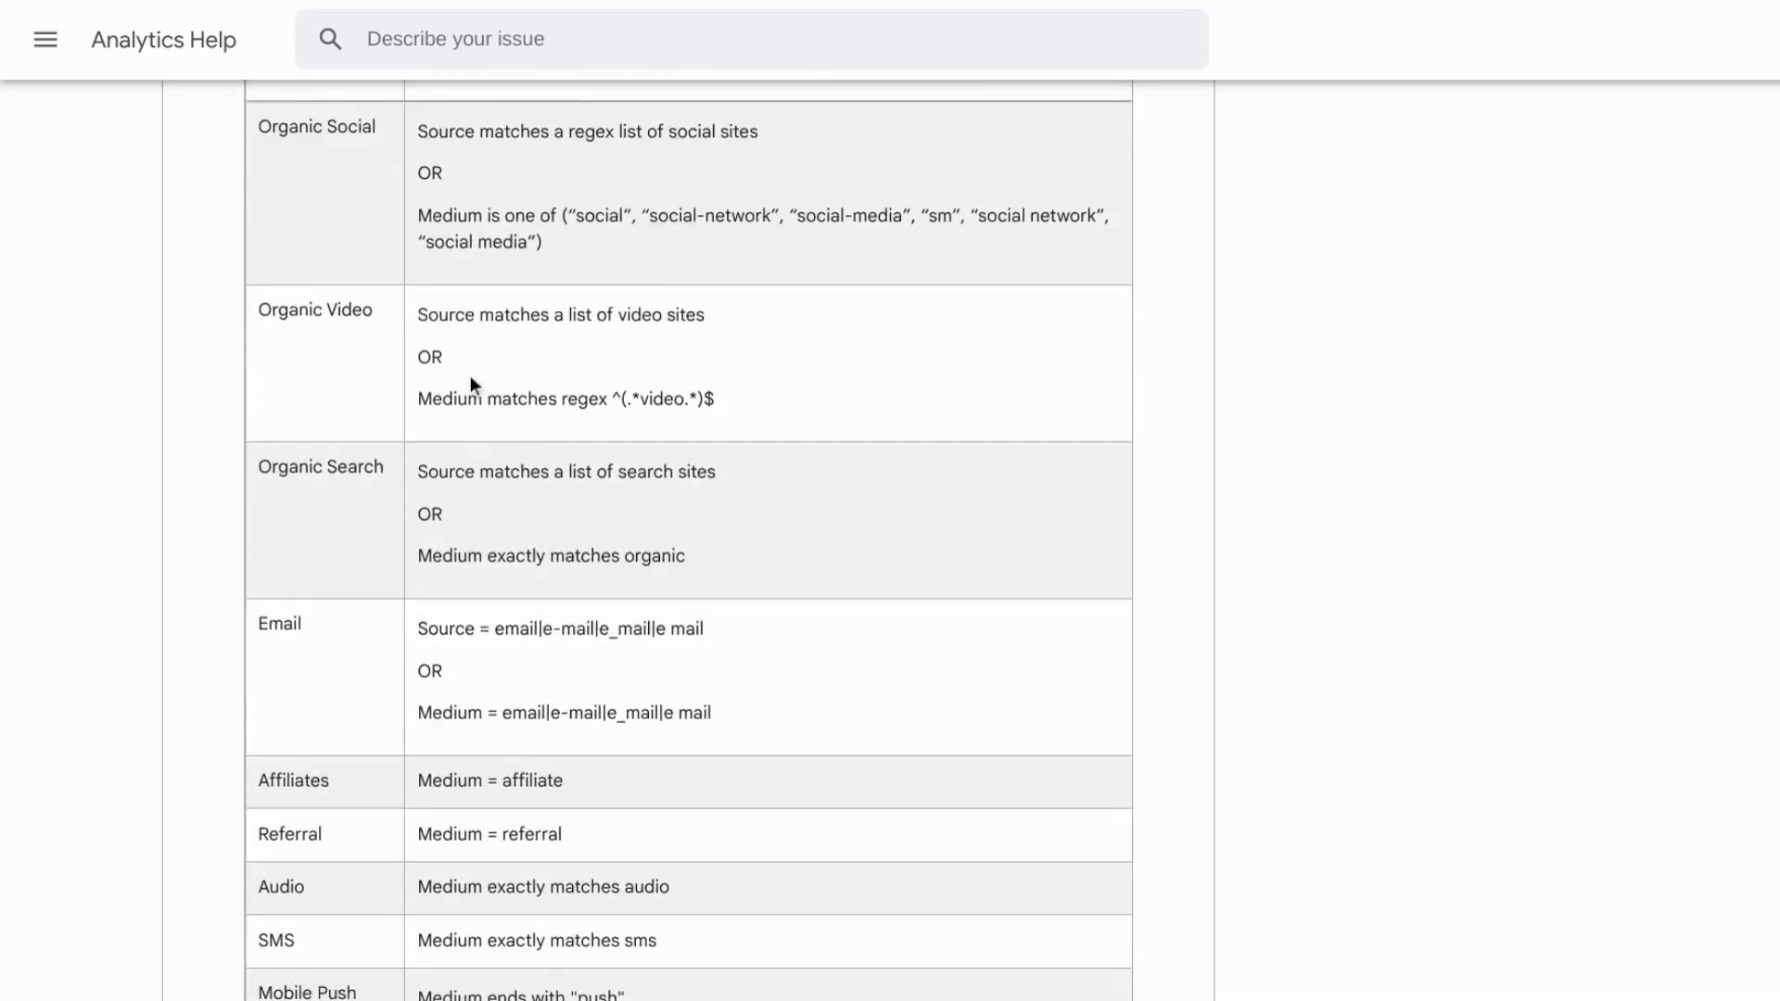
pyautogui.scroll(4, 470, 376)
pyautogui.scroll(2, 470, 376)
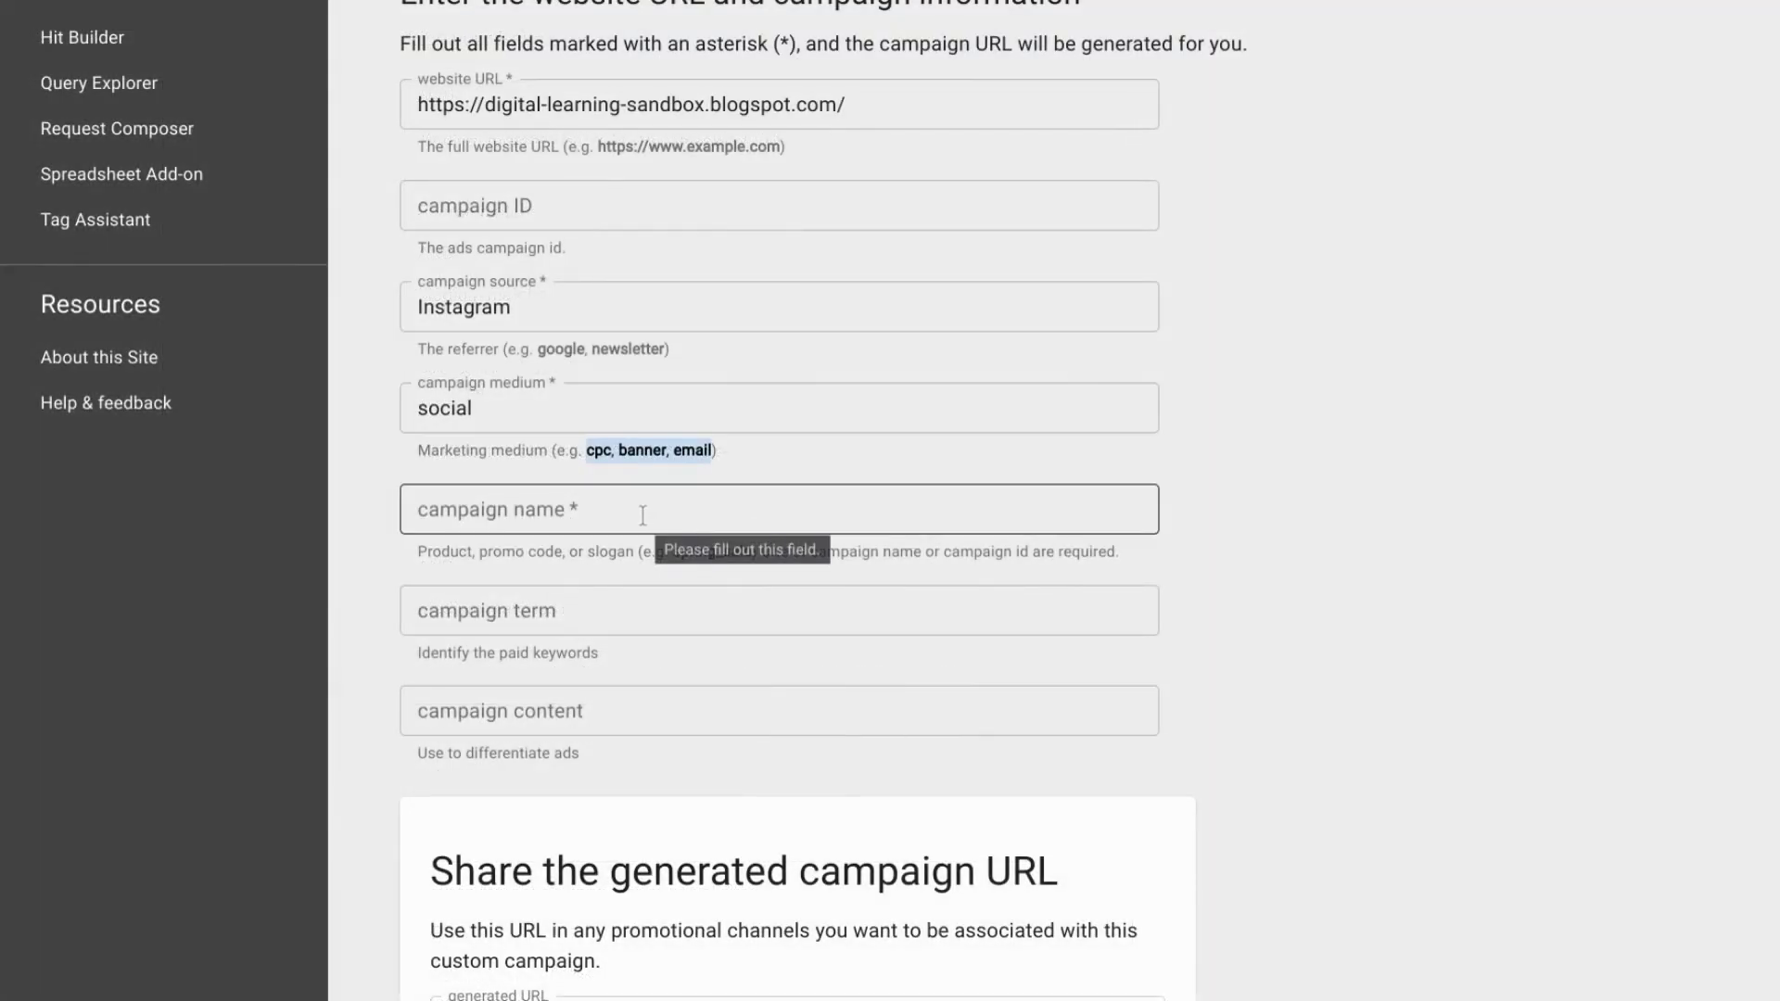
# Enter 'Fall Campaign' as the campaign name, then move to the campaign content field
pyautogui.click(642, 516)
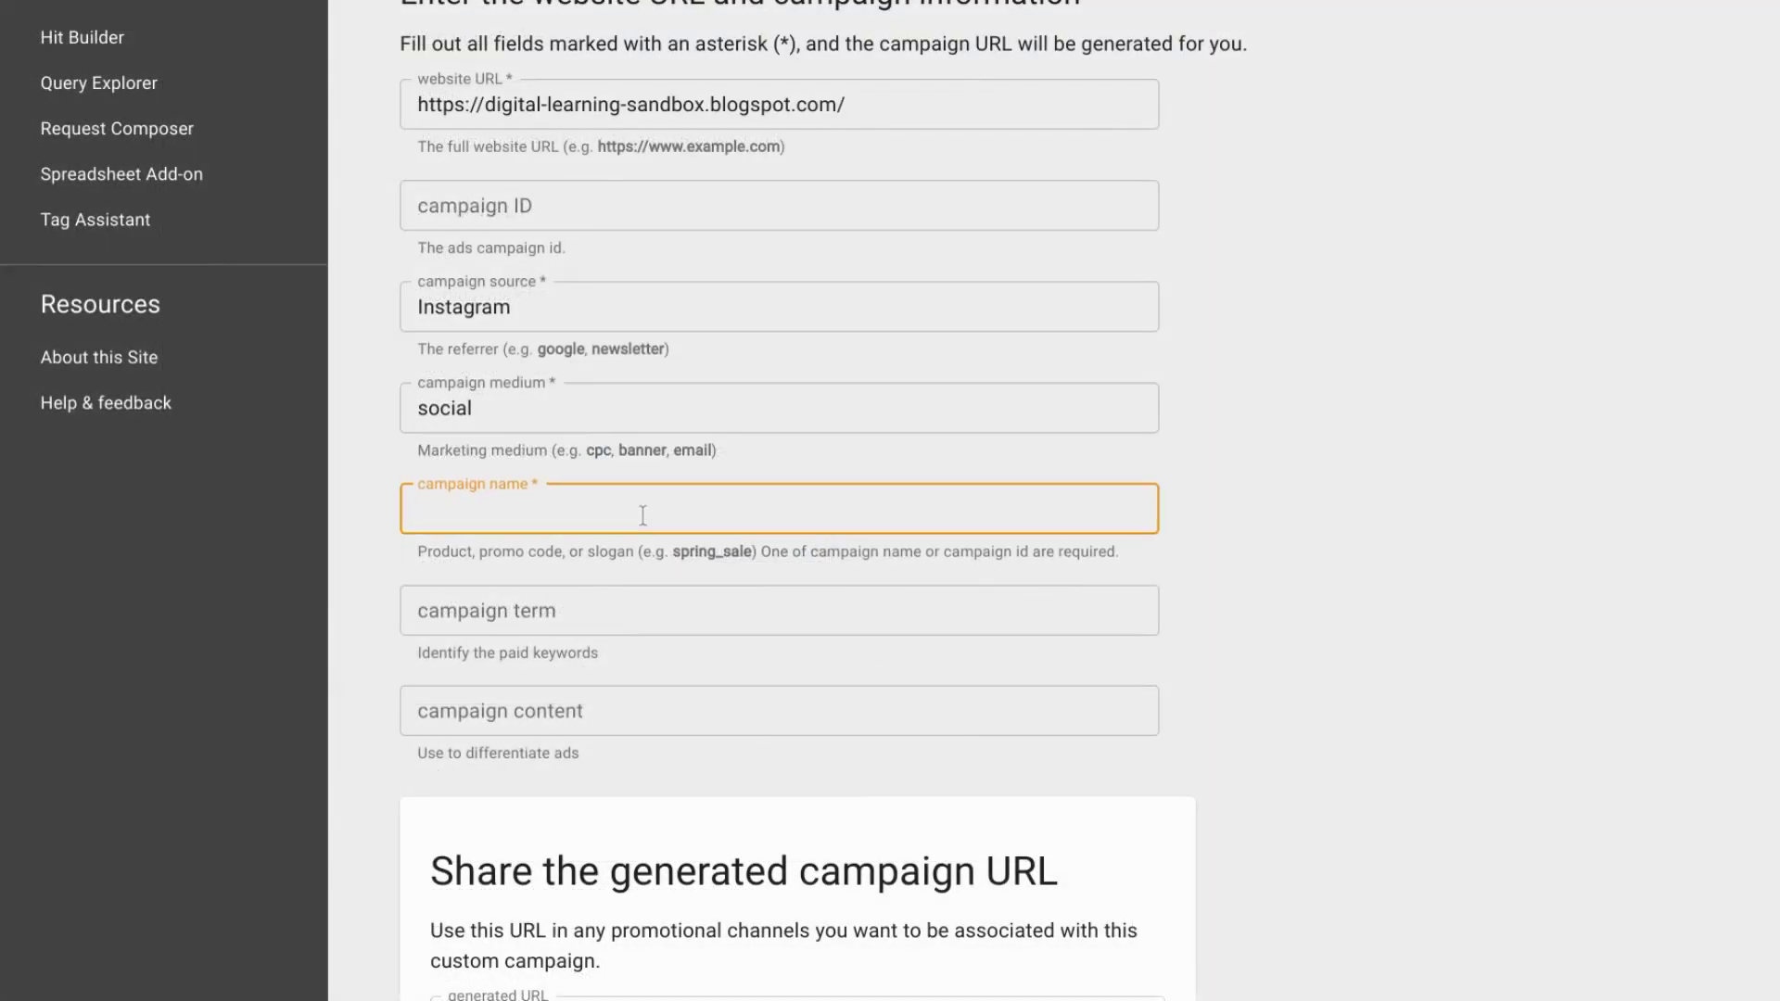
pyautogui.write('Fall Campaign')
pyautogui.scroll(-1, 576, 564)
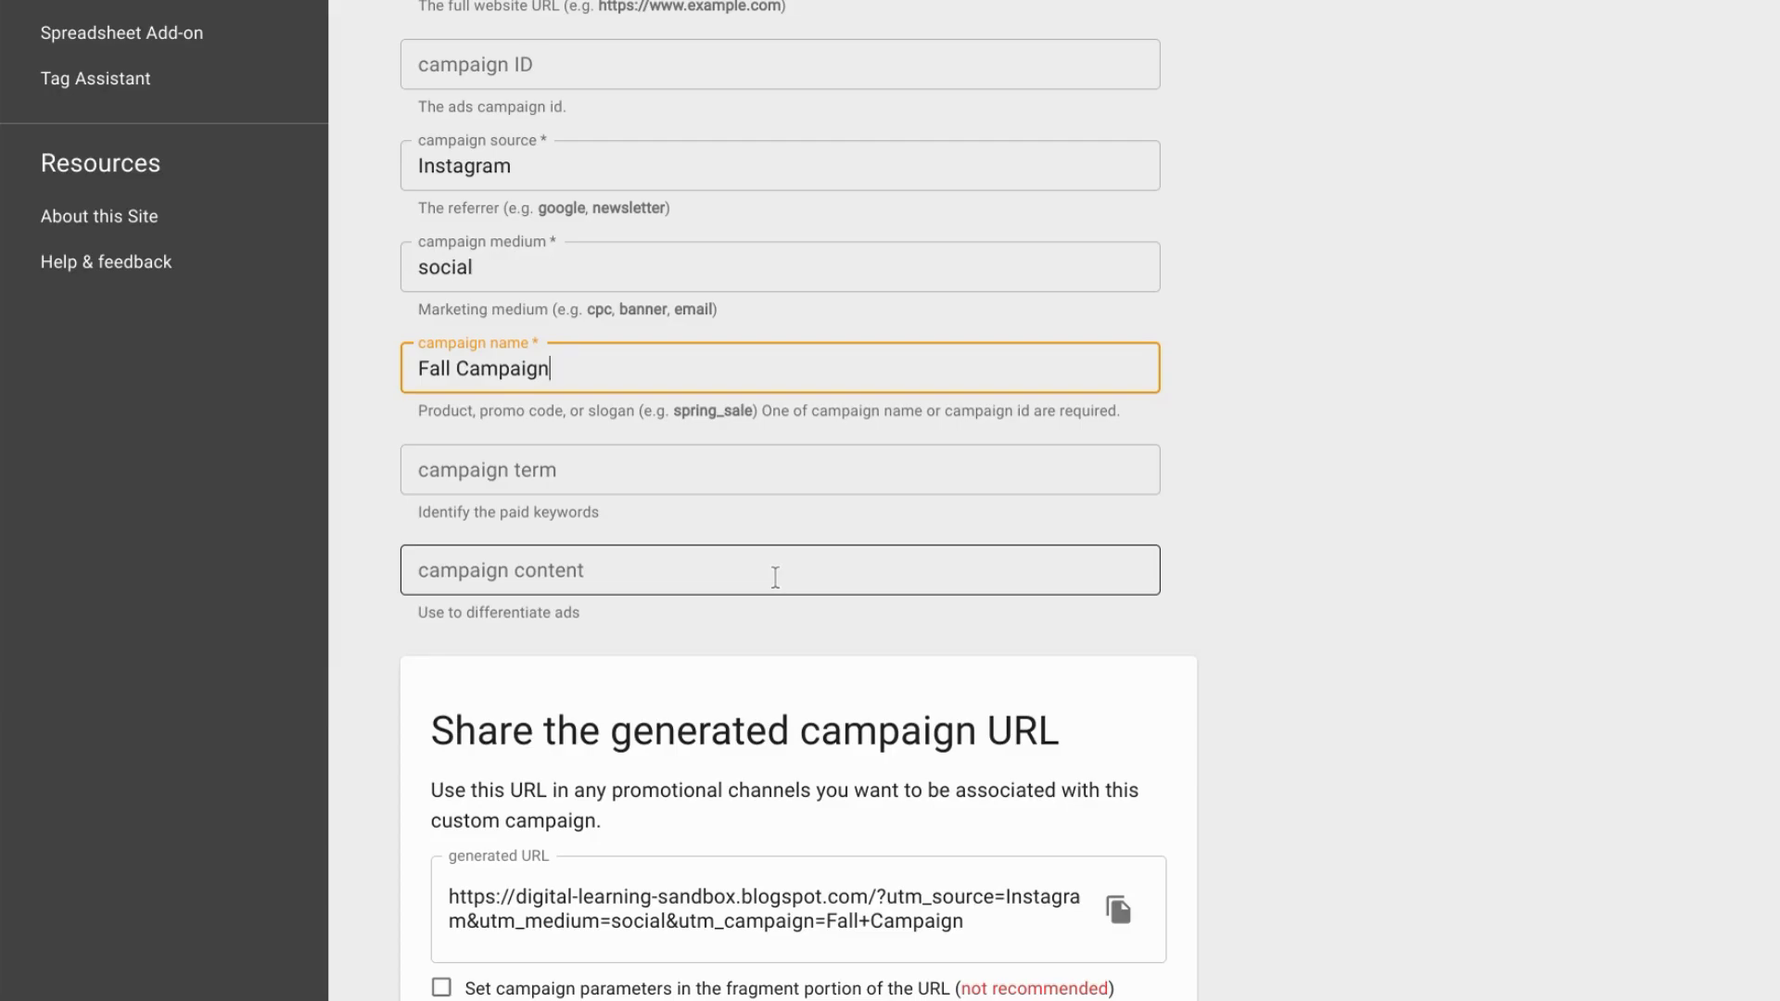
pyautogui.click(775, 578)
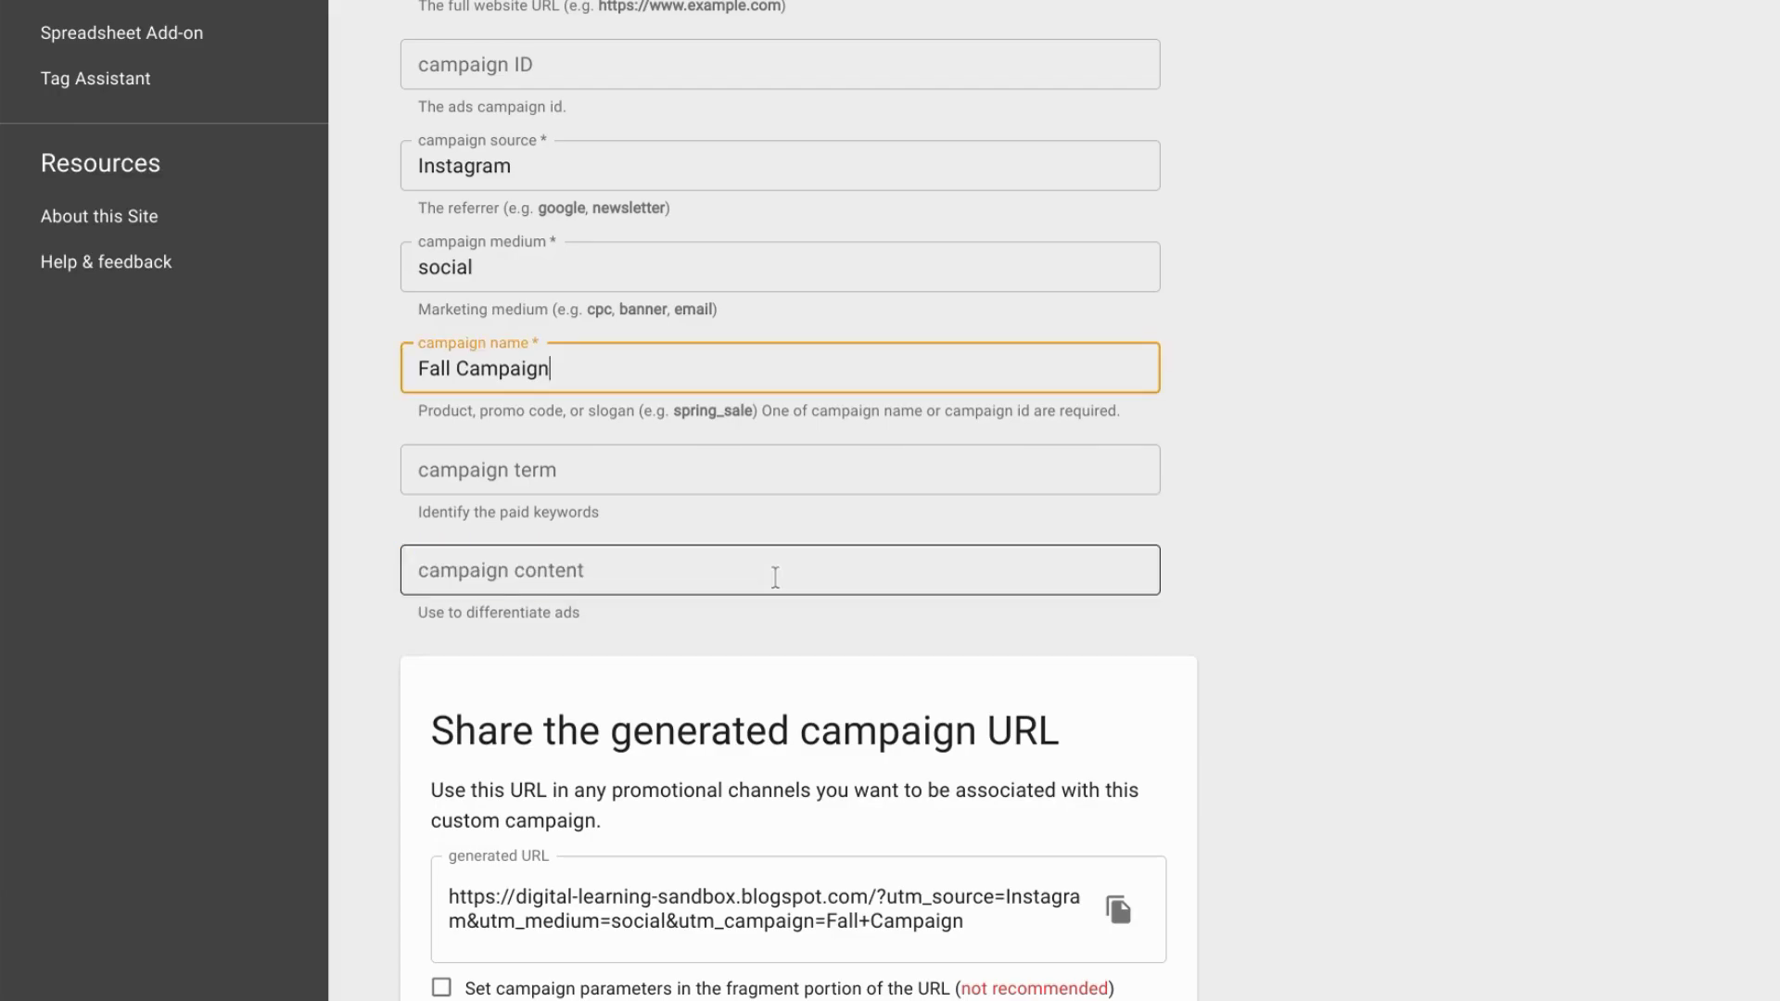
pyautogui.click(774, 577)
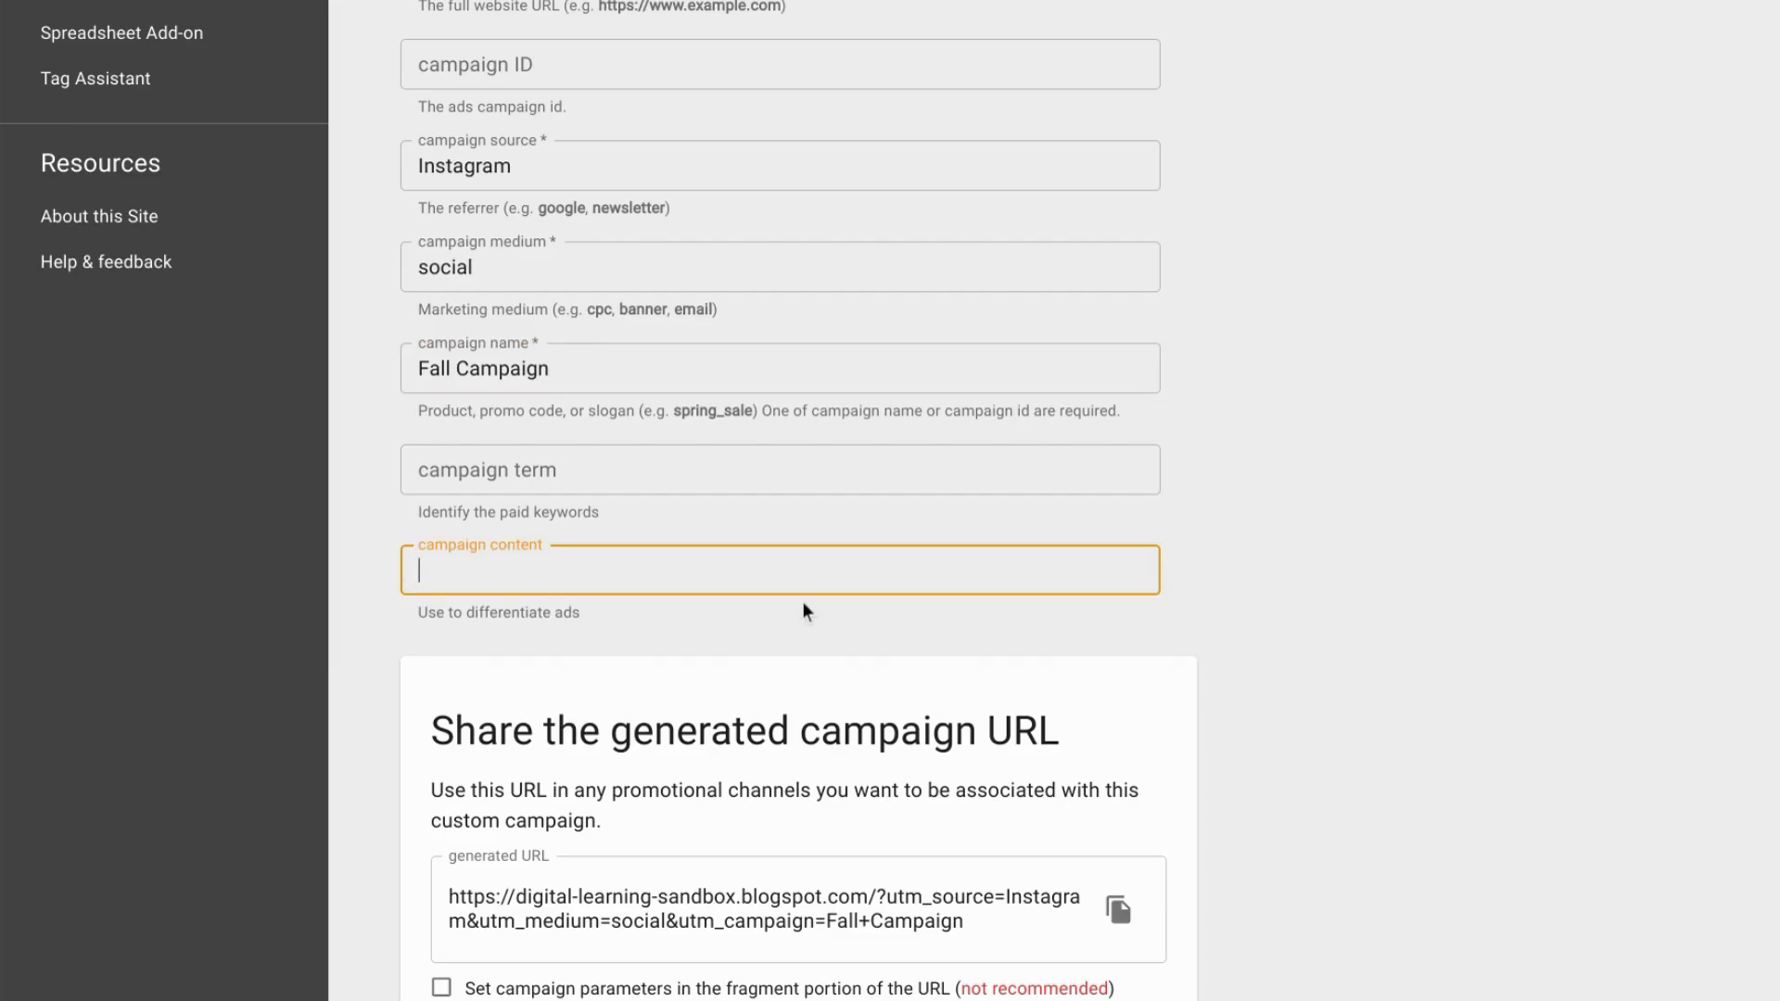
# Copy the generated Instagram/social/Fall+Campaign URL and scroll down the parameter reference table
pyautogui.scroll(-3, 804, 606)
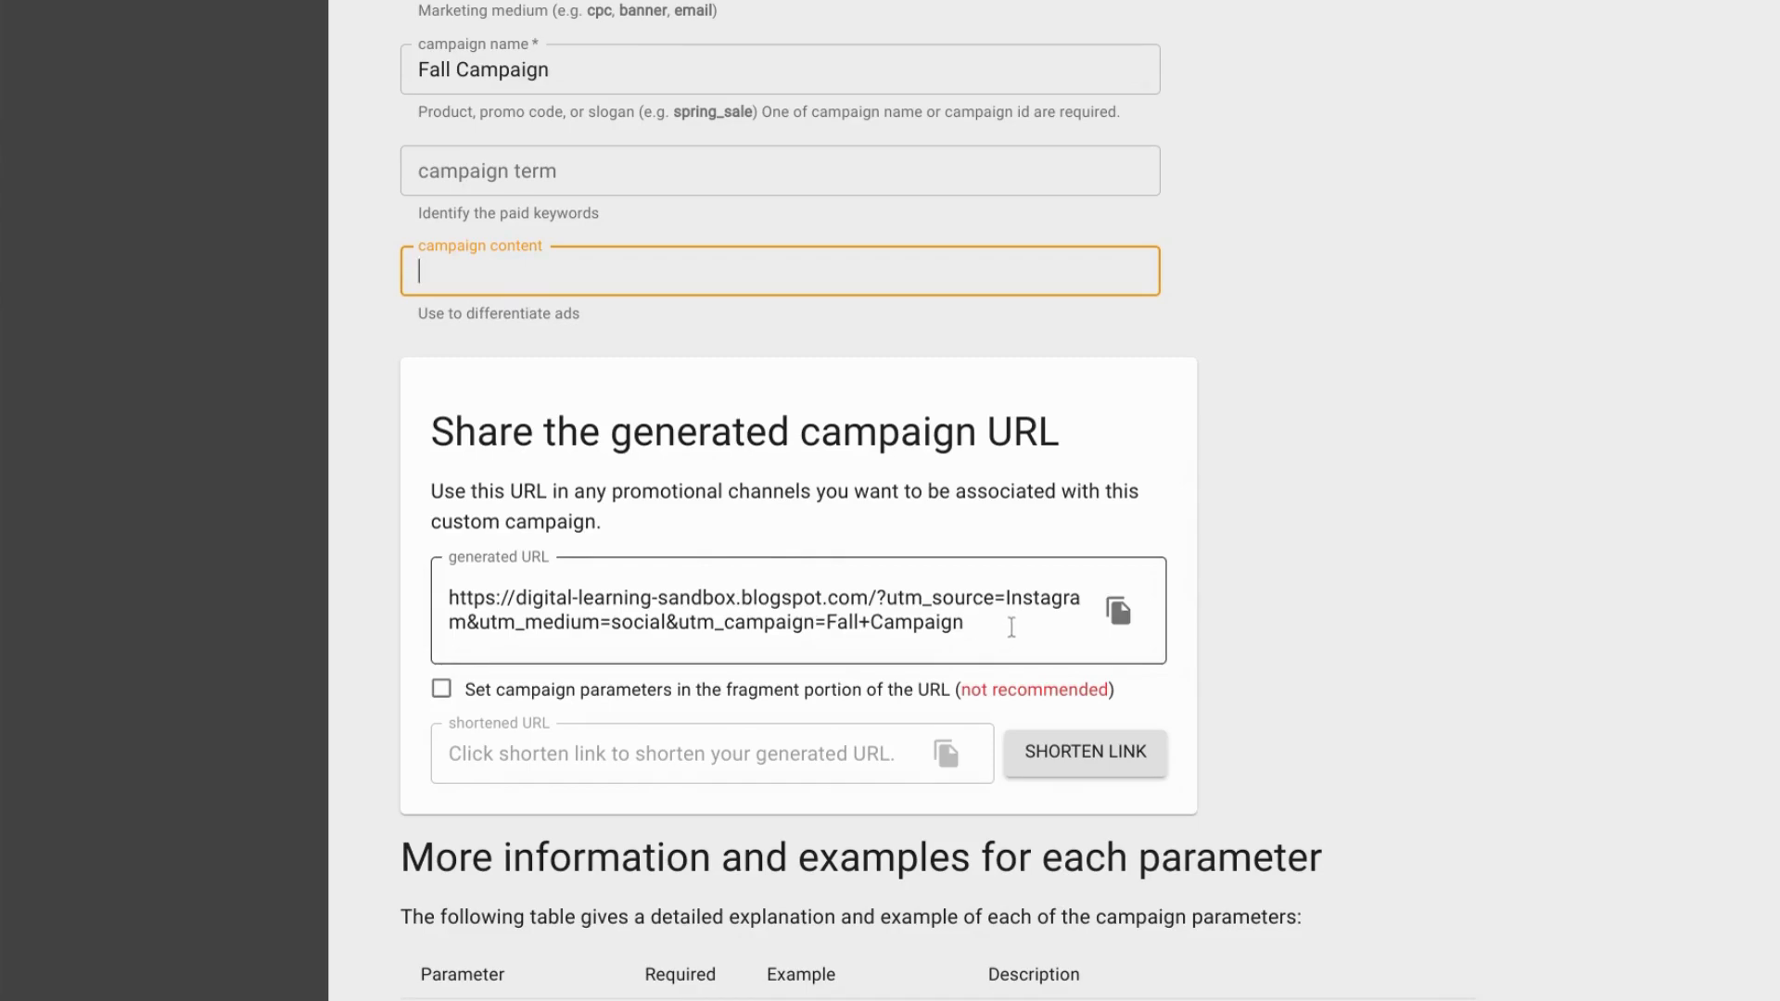
pyautogui.click(1119, 612)
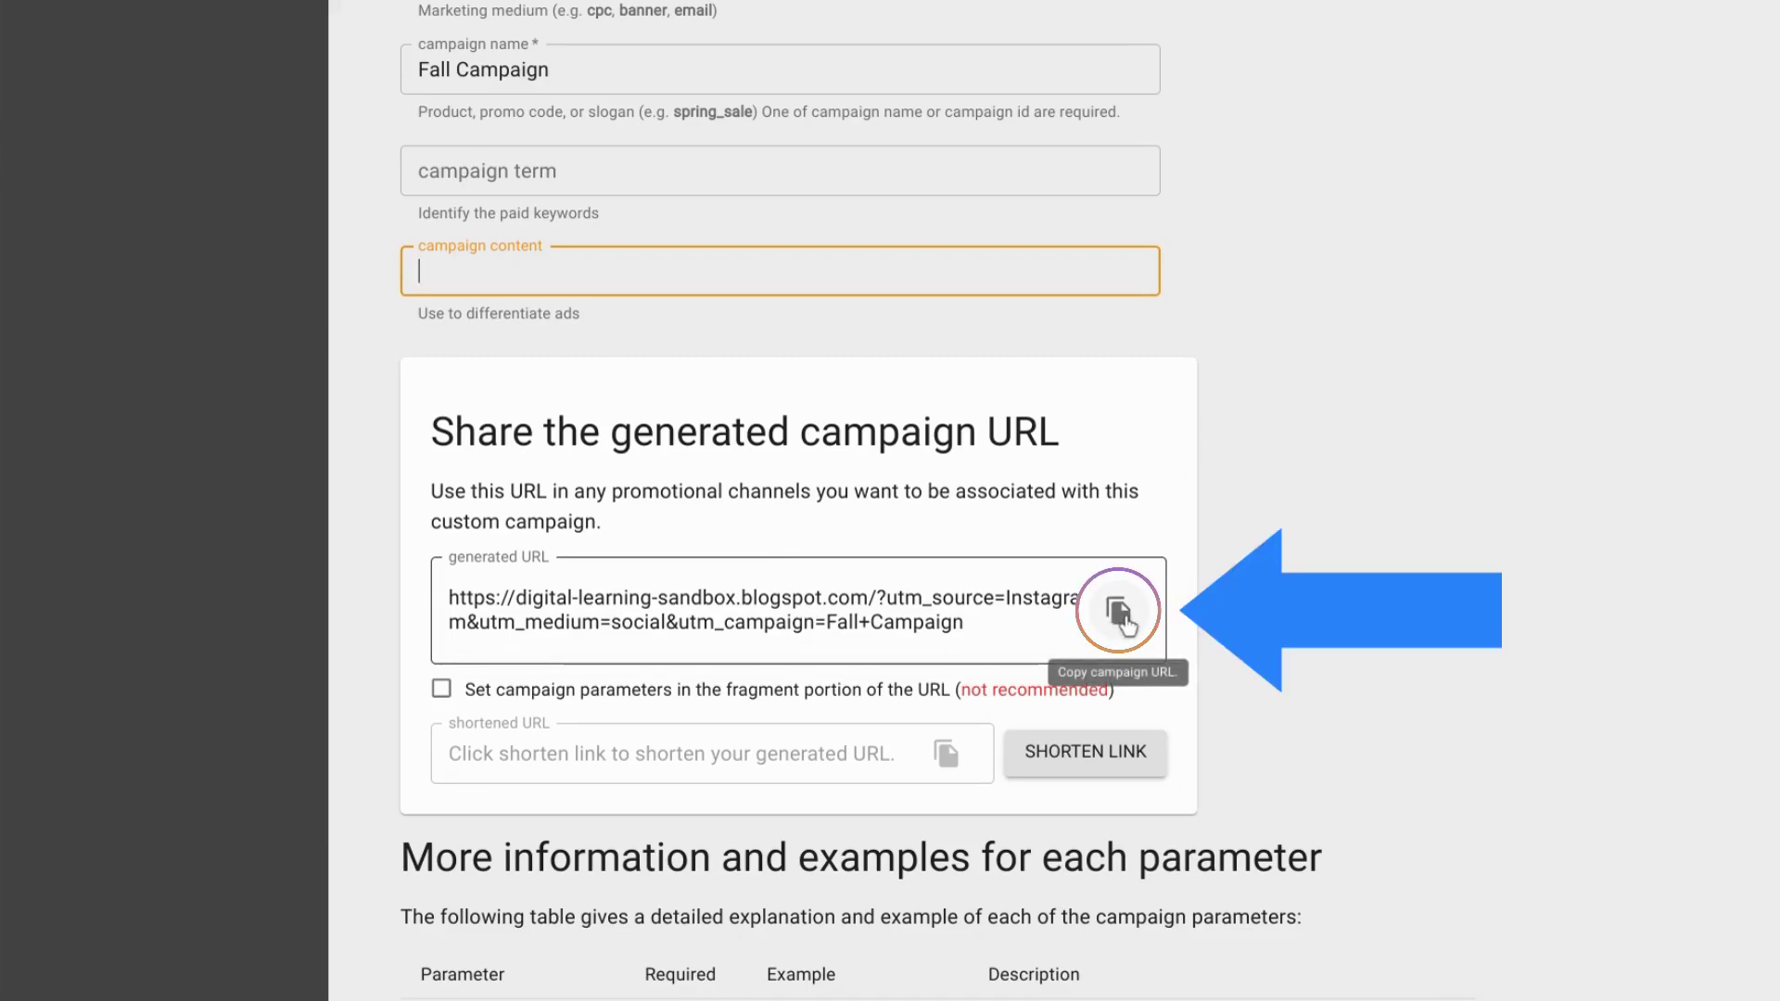
pyautogui.click(1119, 612)
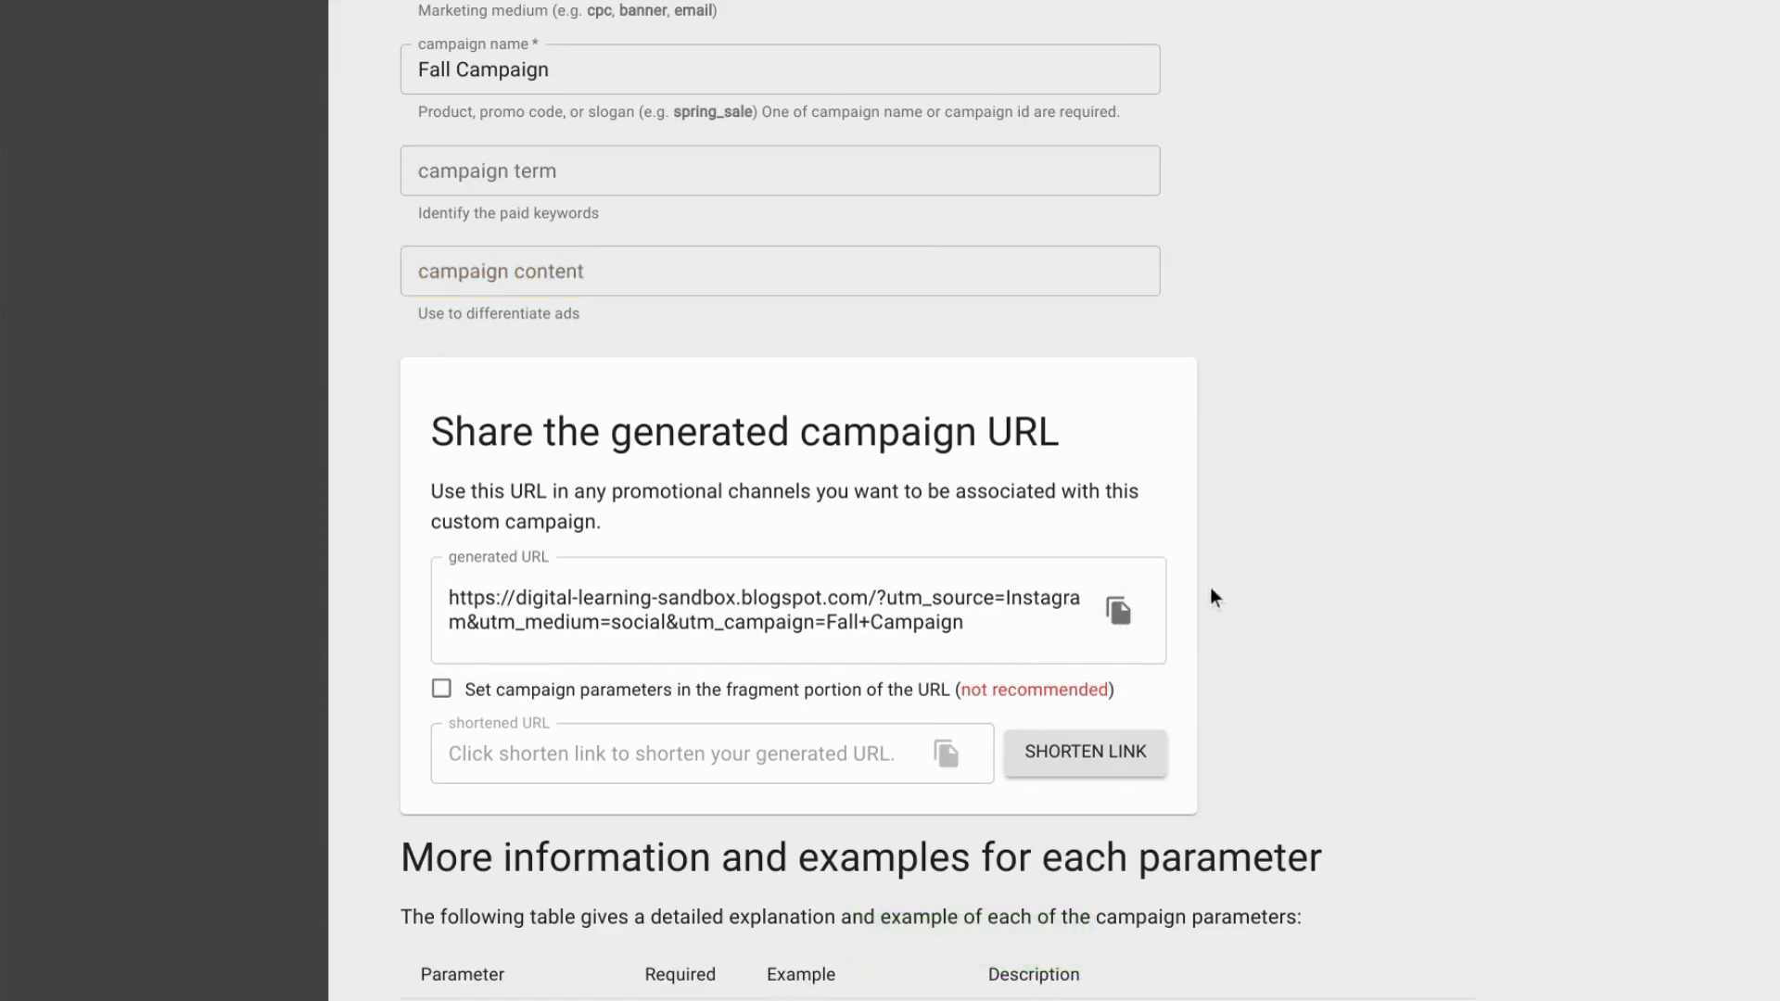
pyautogui.scroll(-3, 1216, 631)
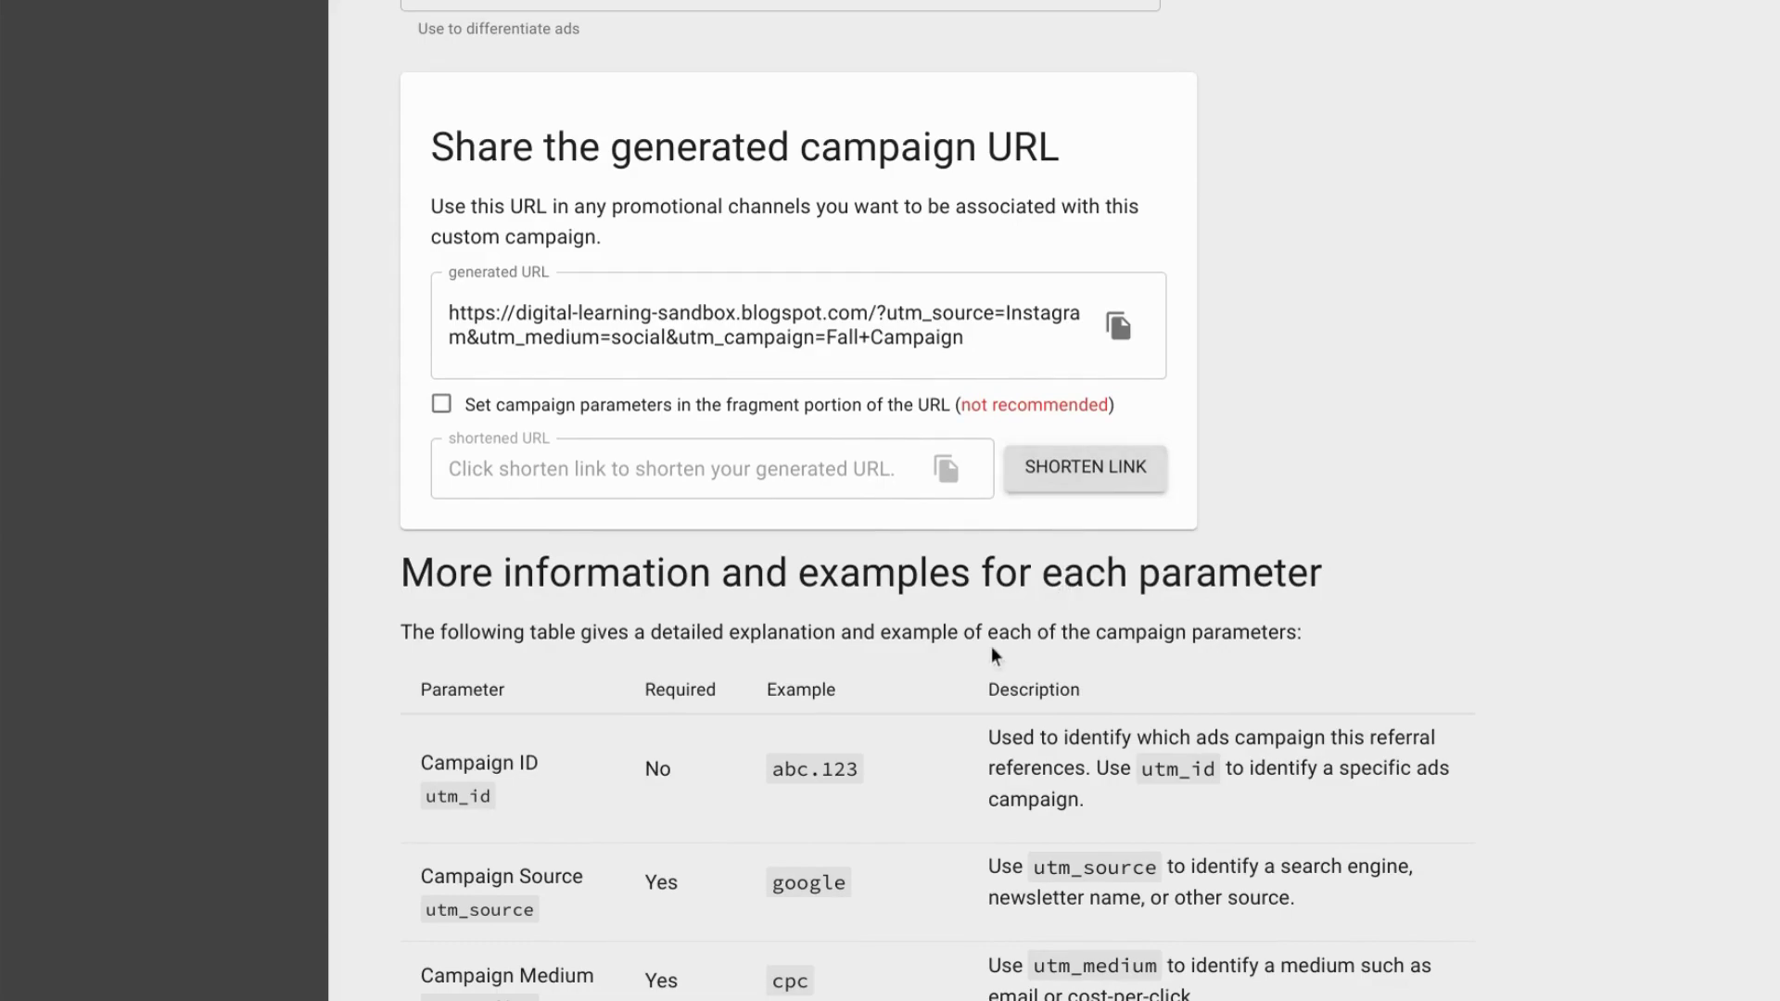
pyautogui.scroll(-3, 992, 647)
pyautogui.scroll(-2, 992, 647)
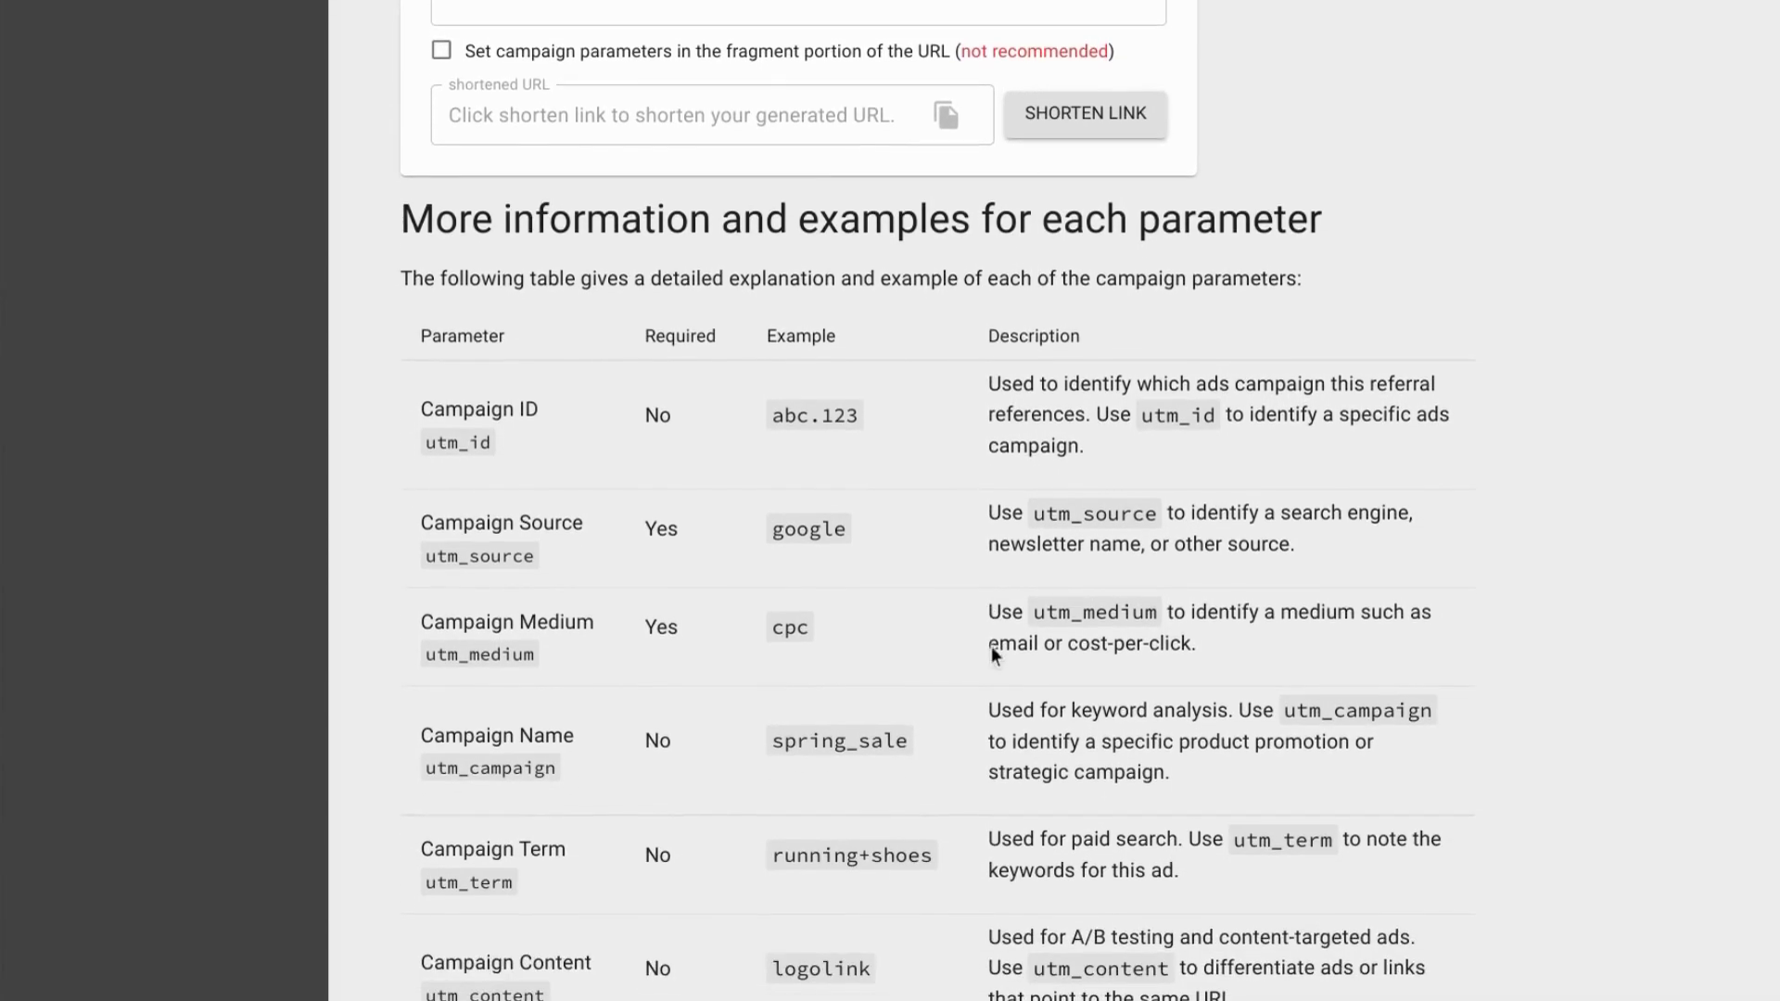
pyautogui.scroll(-1, 811, 575)
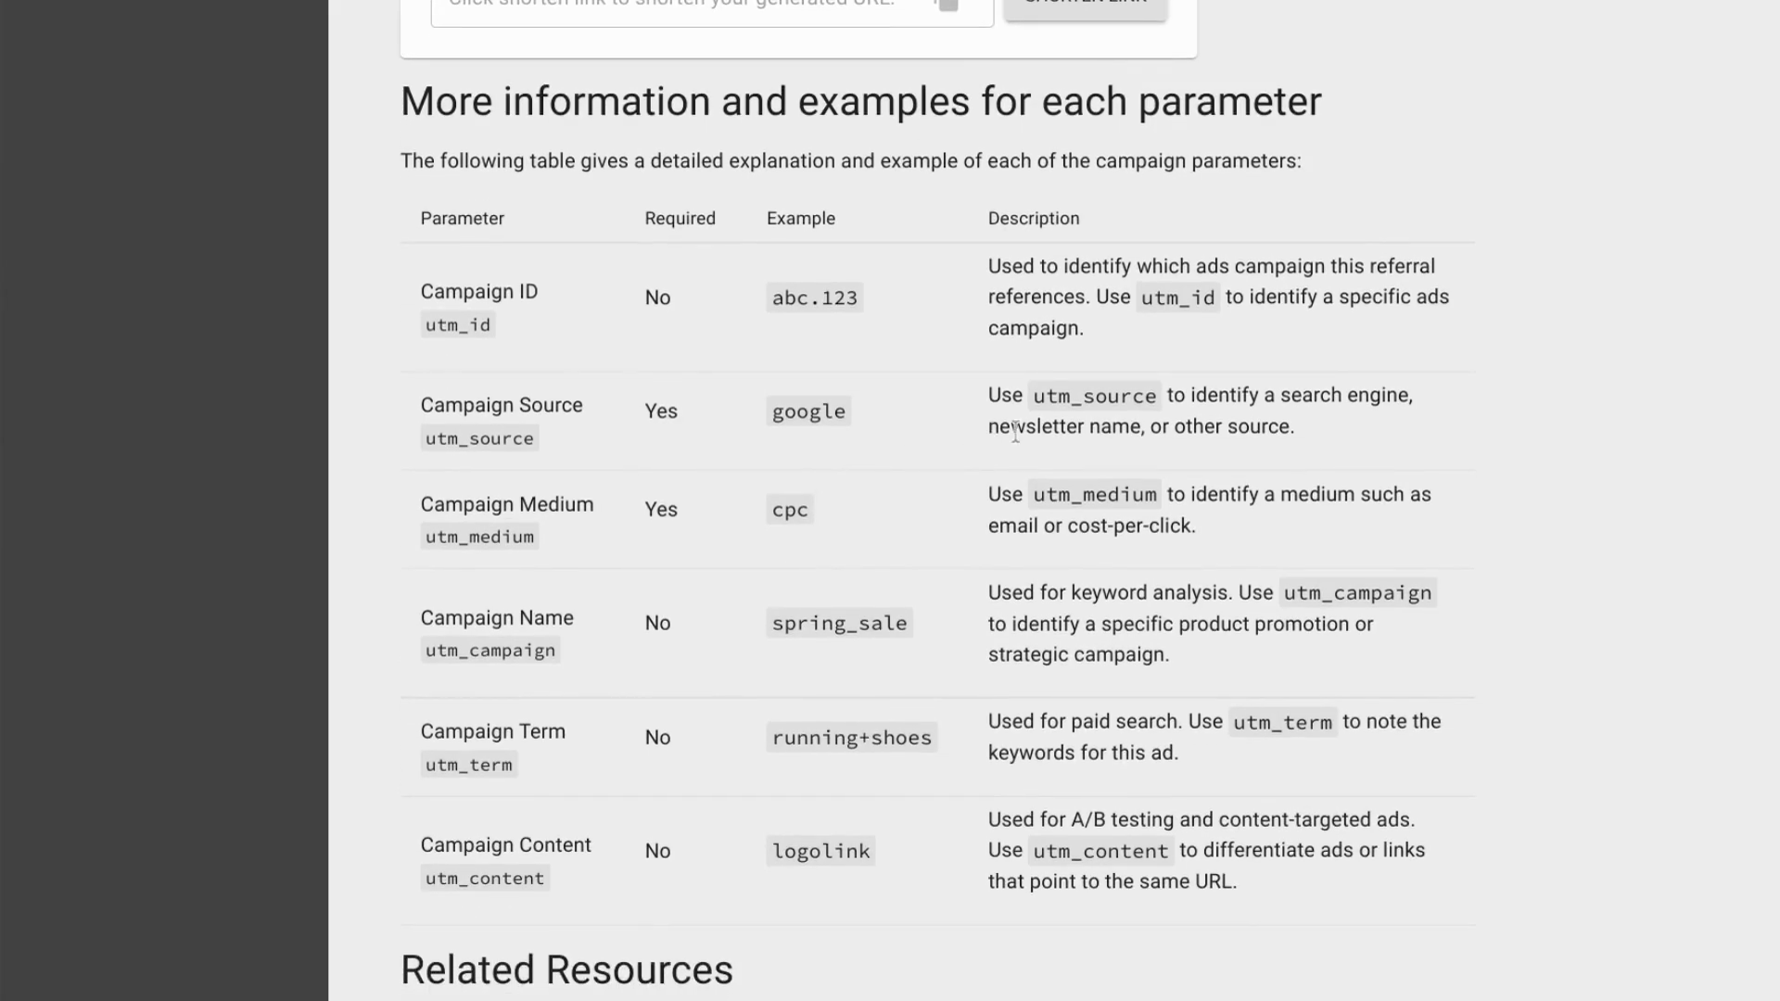
pyautogui.scroll(-2, 1068, 554)
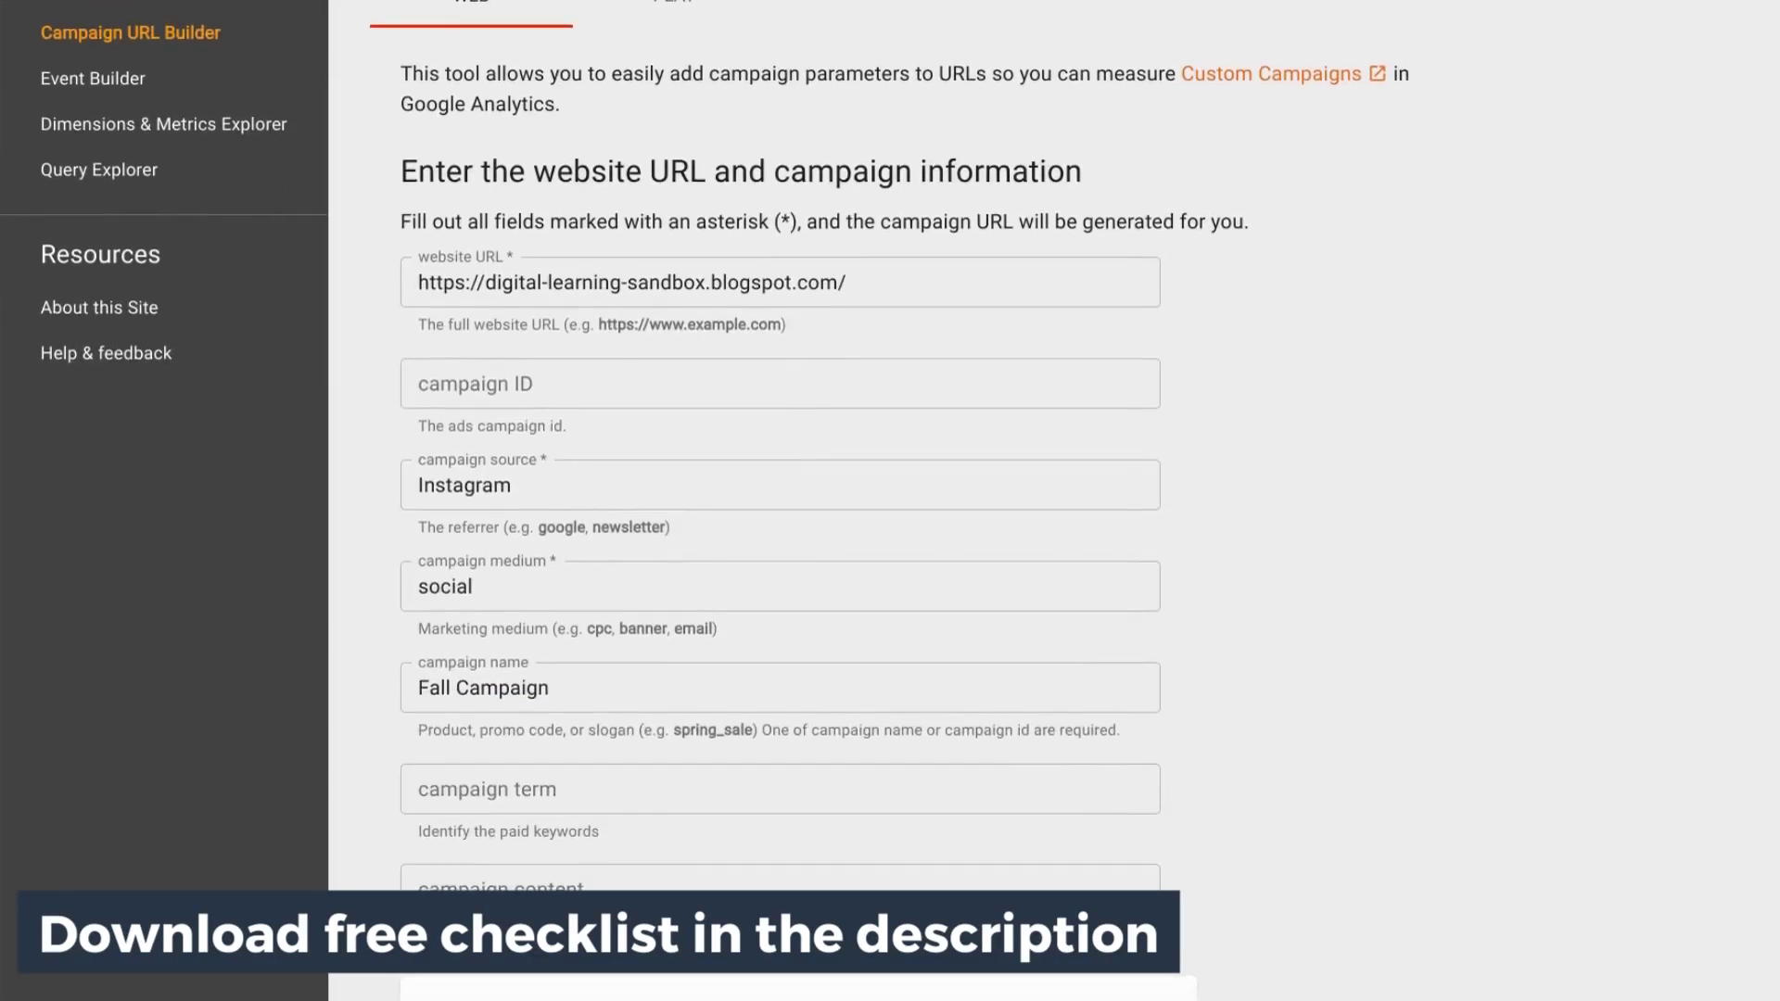
# Scroll up and down through the completed Campaign URL Builder form
pyautogui.scroll(-2, 1080, 523)
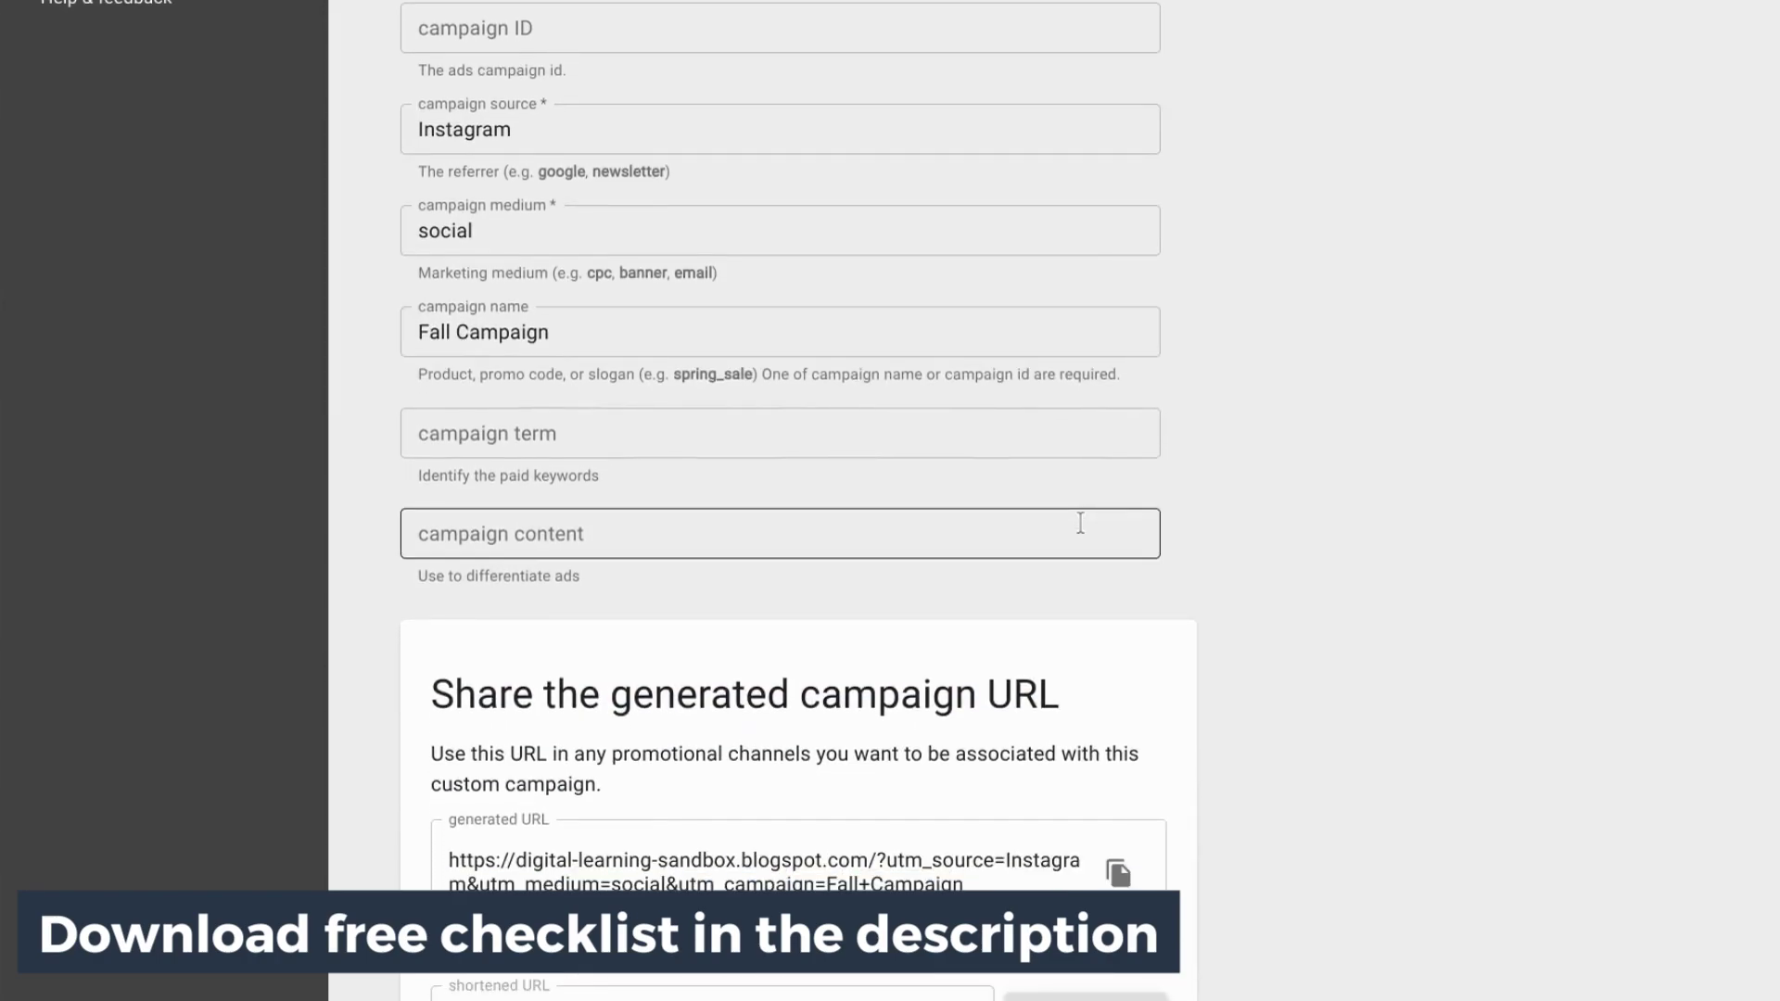
pyautogui.scroll(-1, 1080, 523)
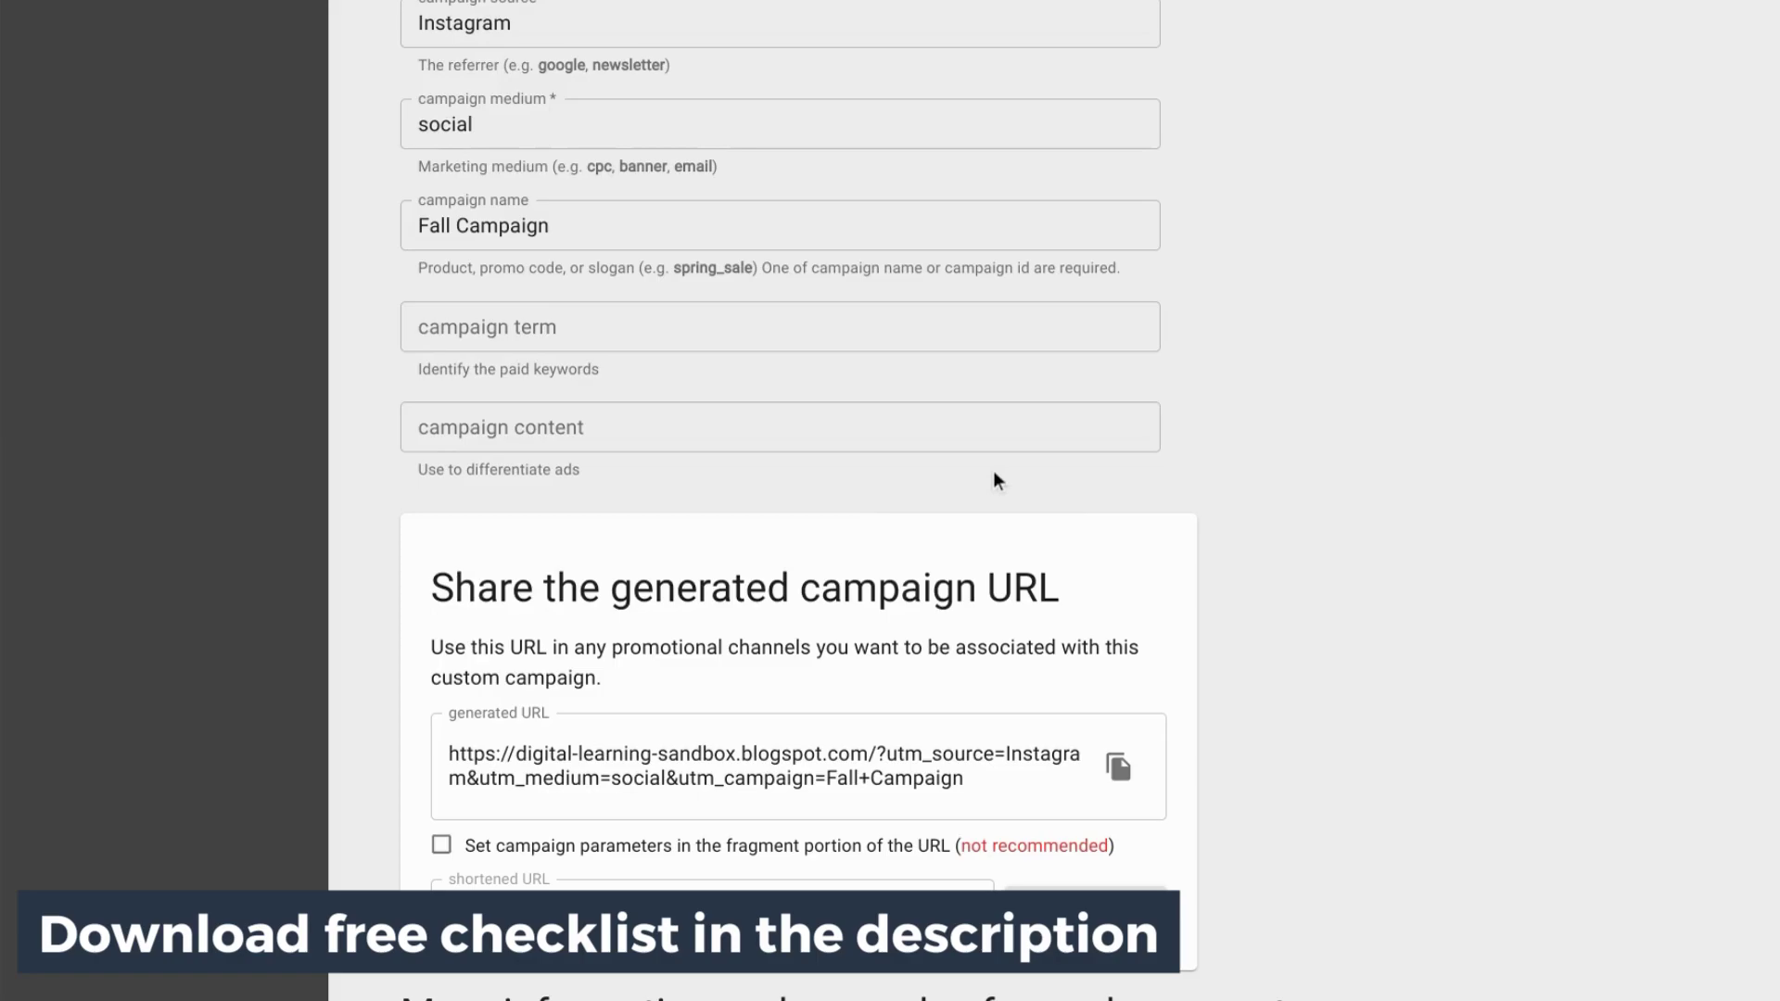
pyautogui.scroll(1, 994, 473)
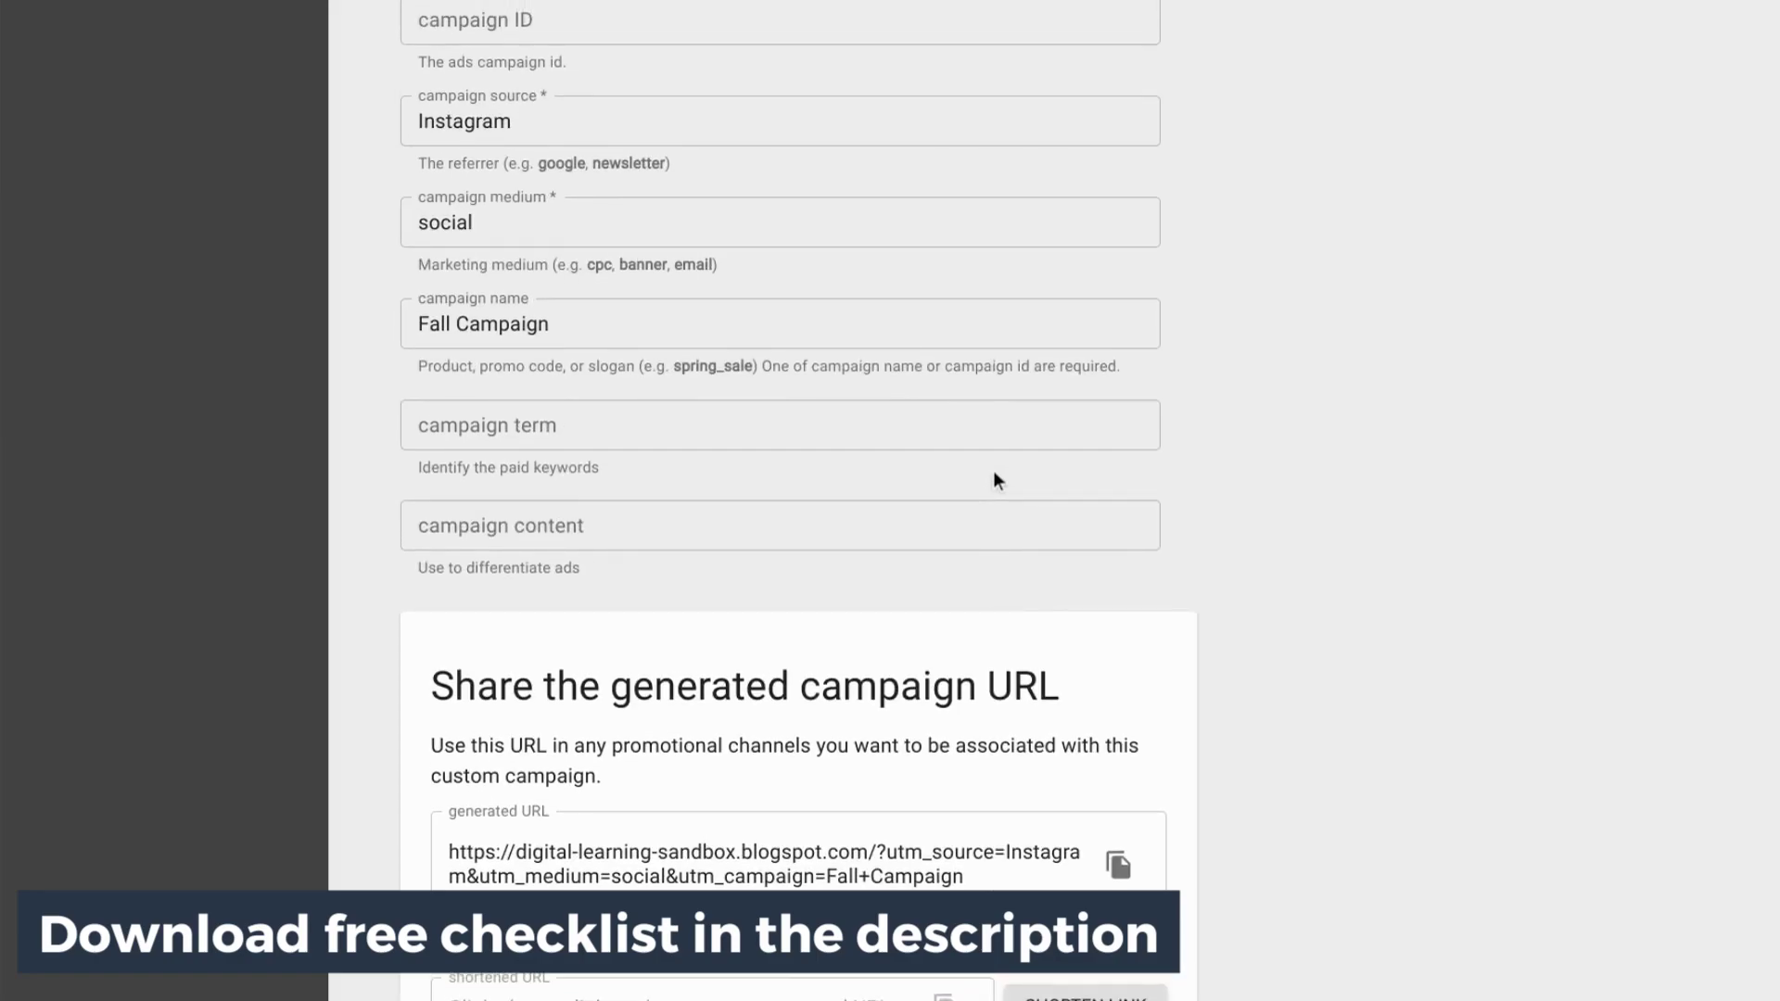
pyautogui.scroll(2, 994, 473)
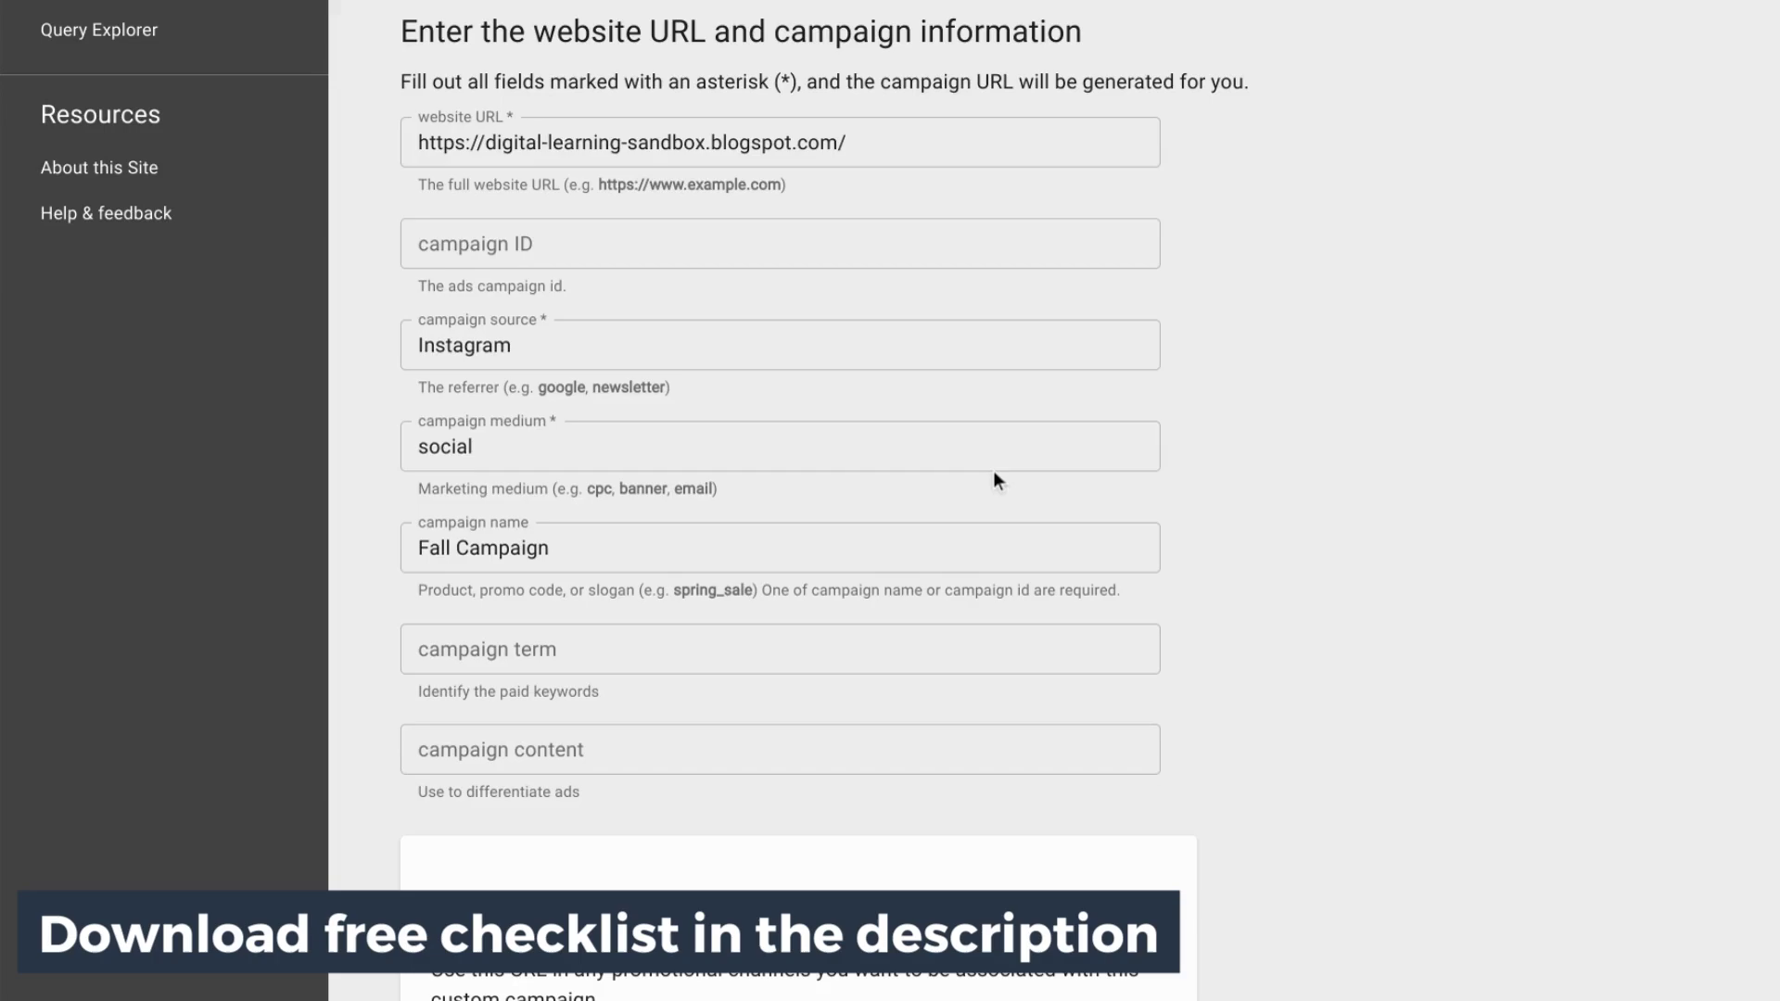
pyautogui.scroll(-2, 993, 470)
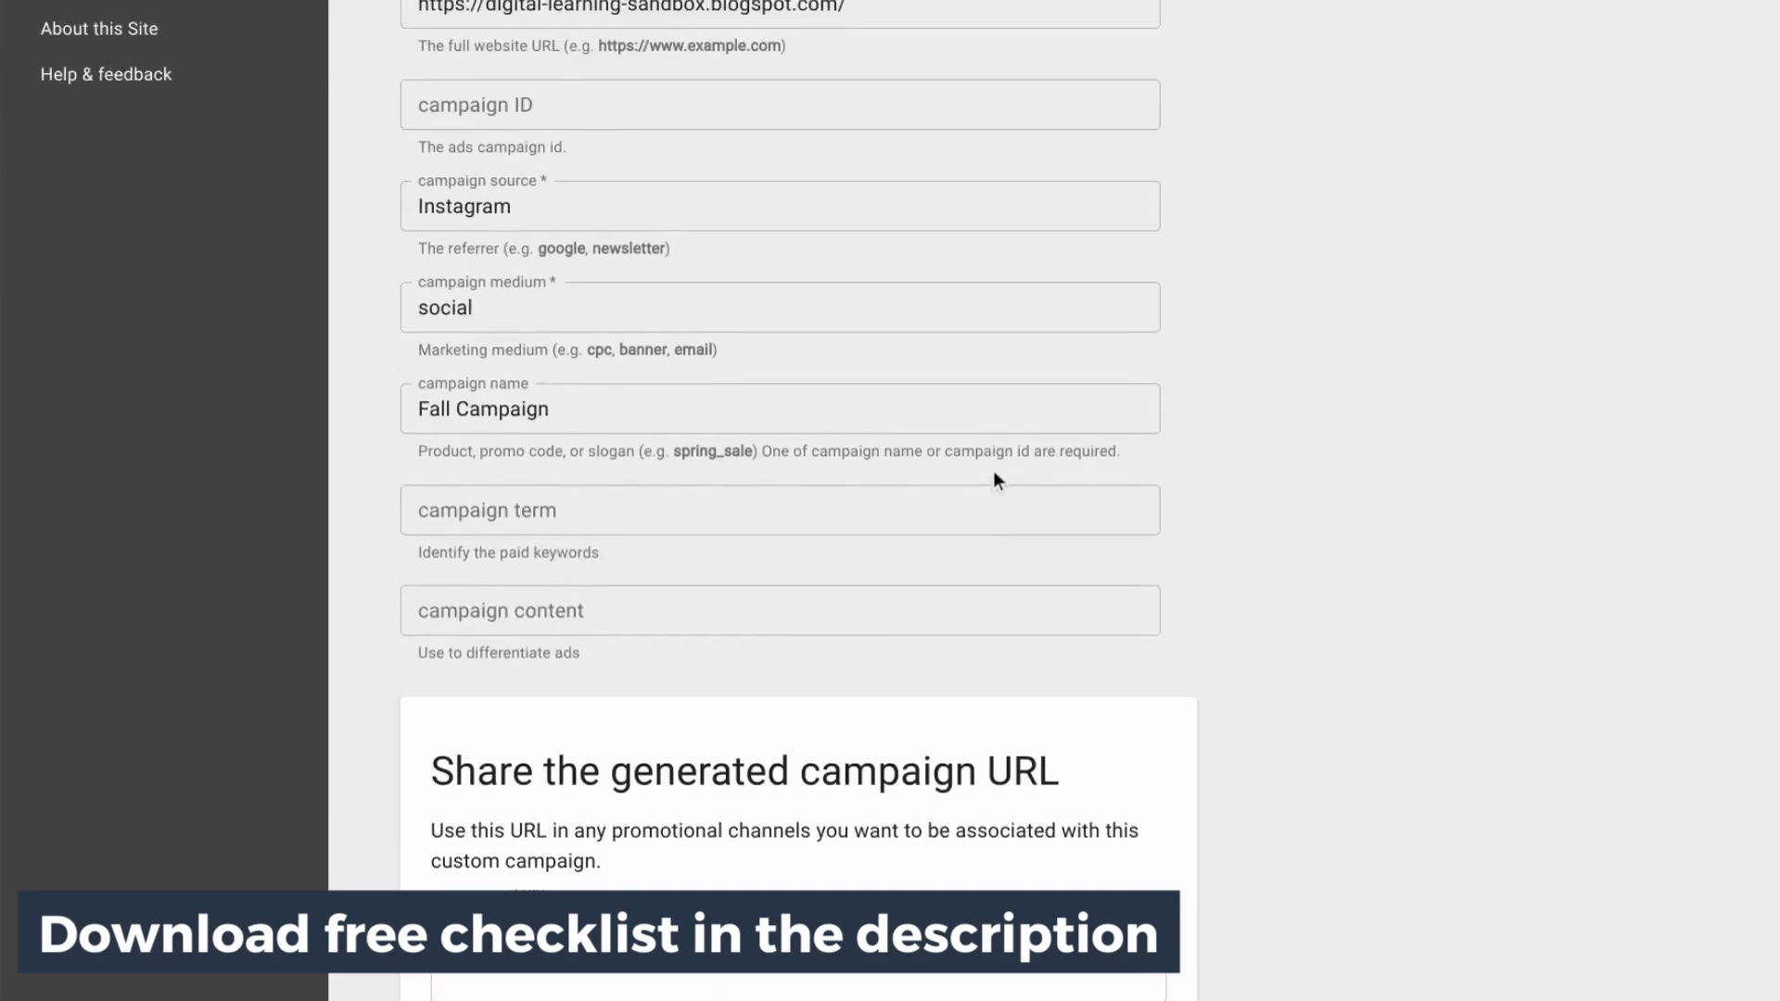
pyautogui.scroll(2, 993, 470)
pyautogui.scroll(1, 994, 473)
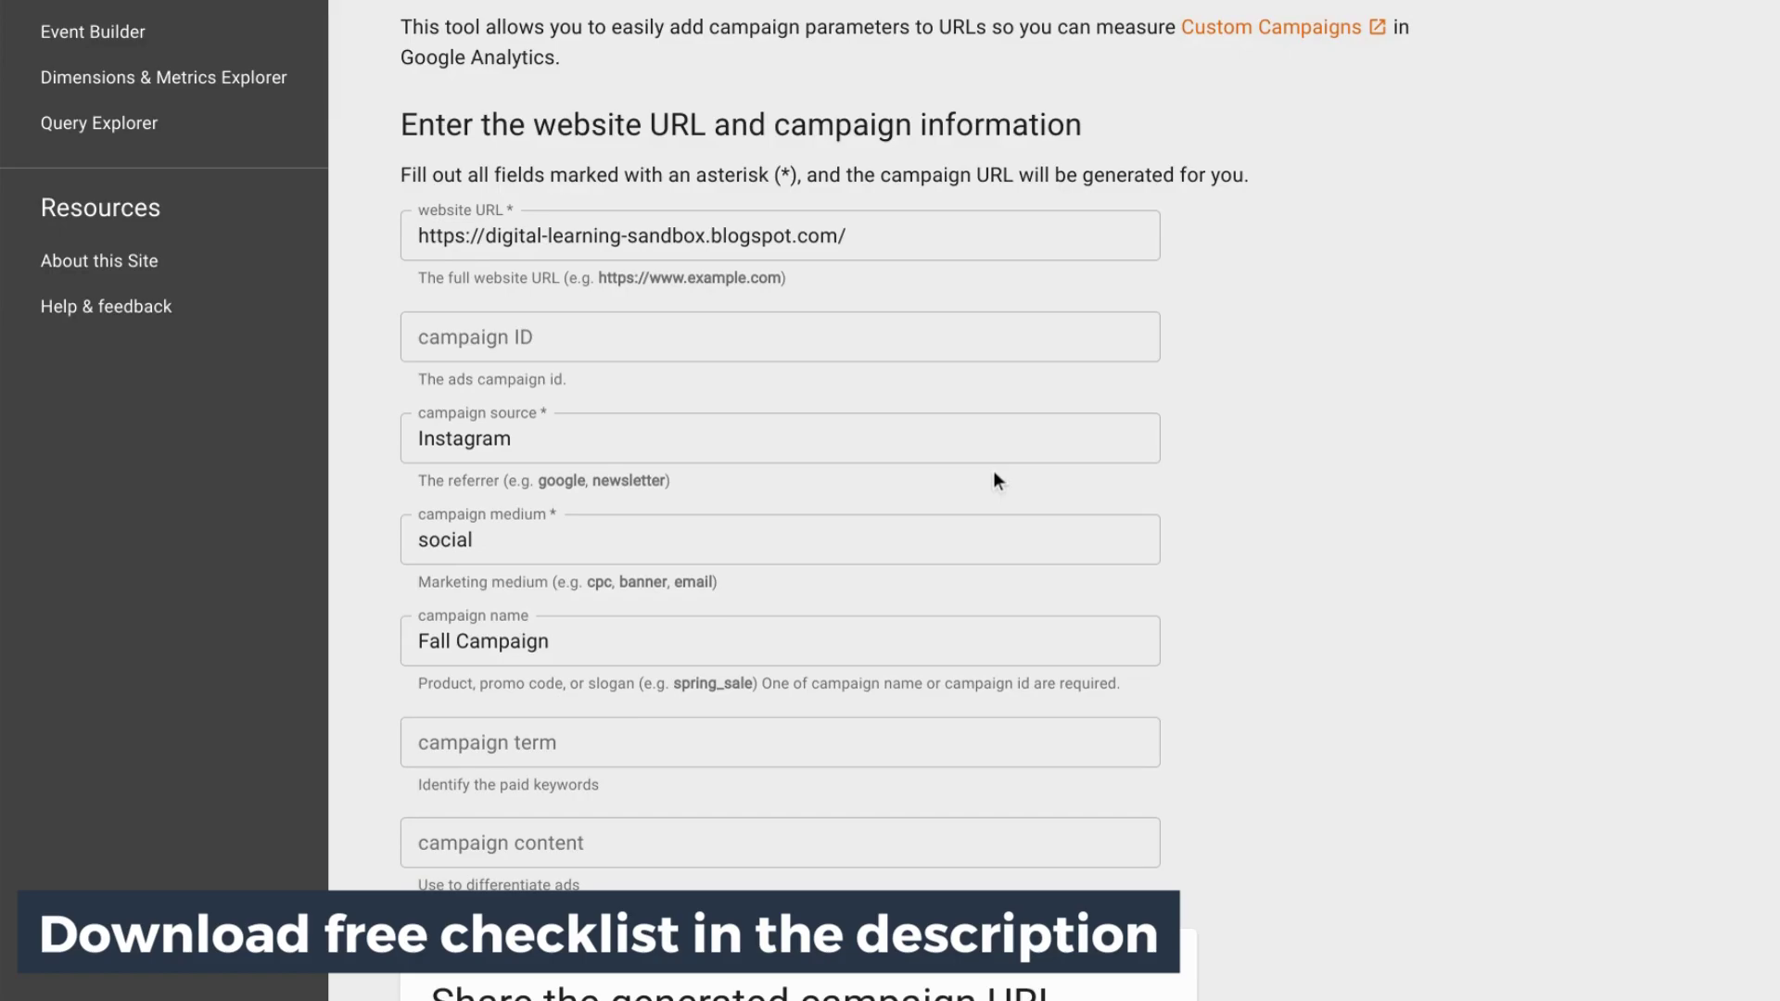
pyautogui.scroll(3, 993, 475)
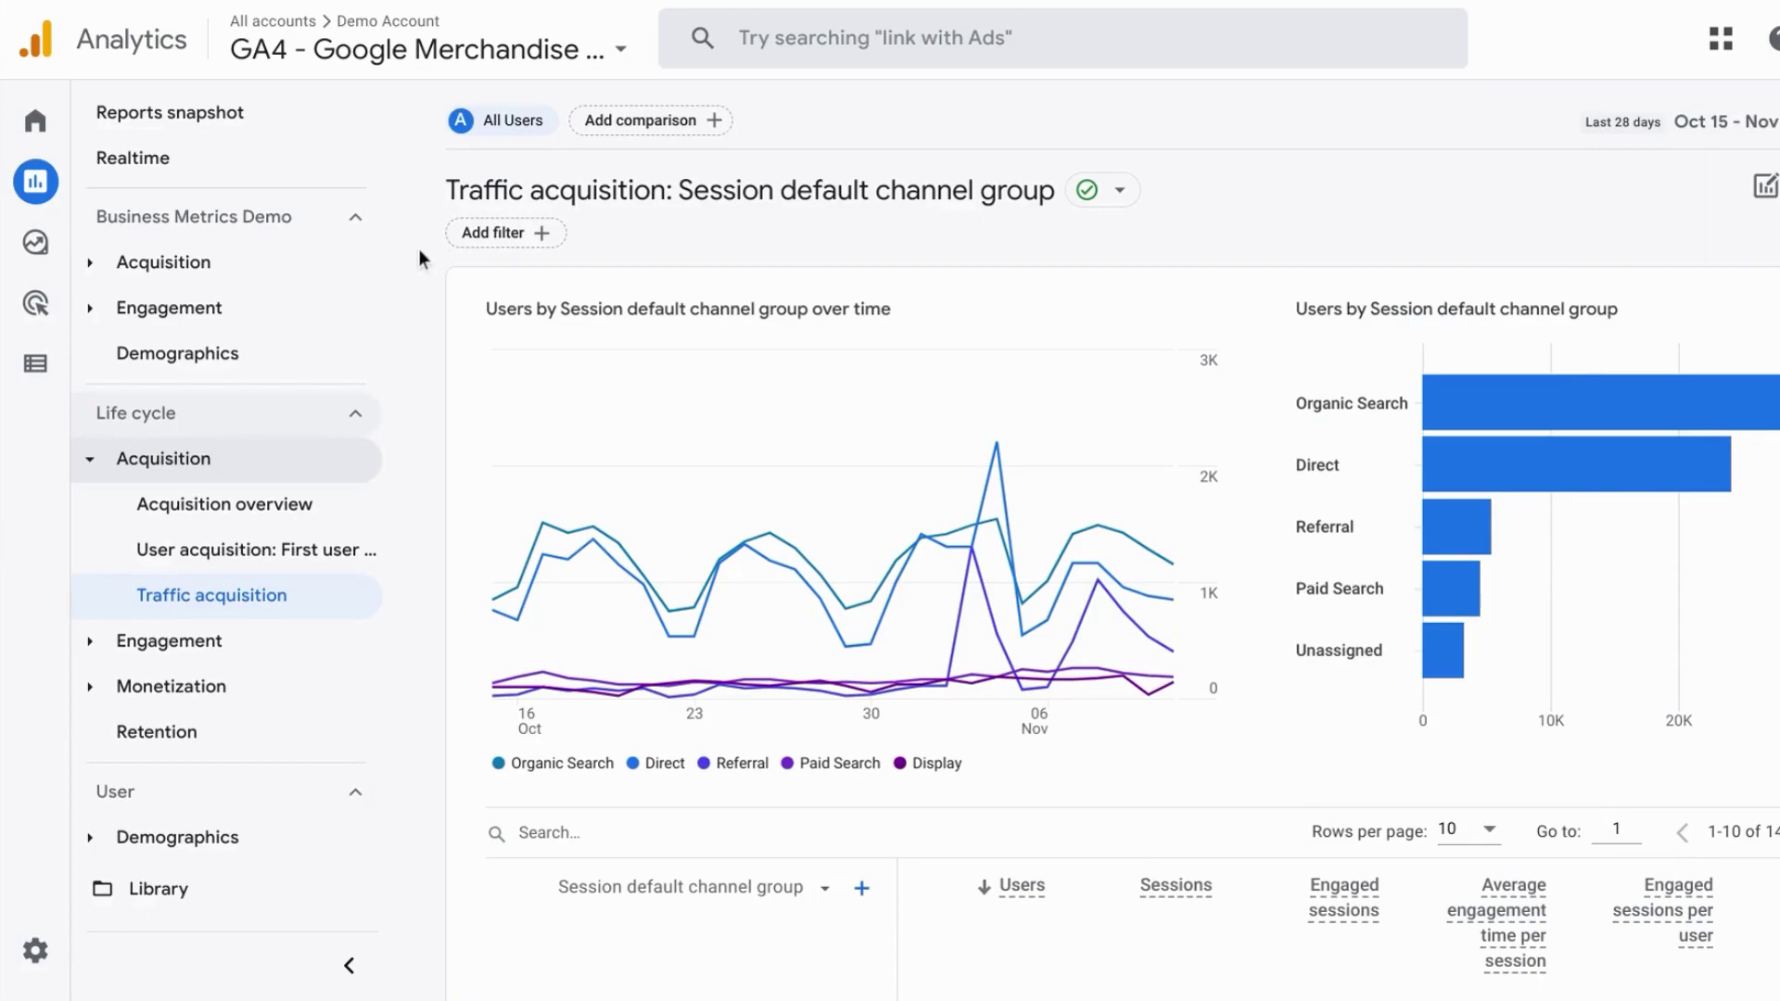
# Scroll down to the Traffic acquisition table of channel groups led by Organic Search
pyautogui.moveTo(64, 186)
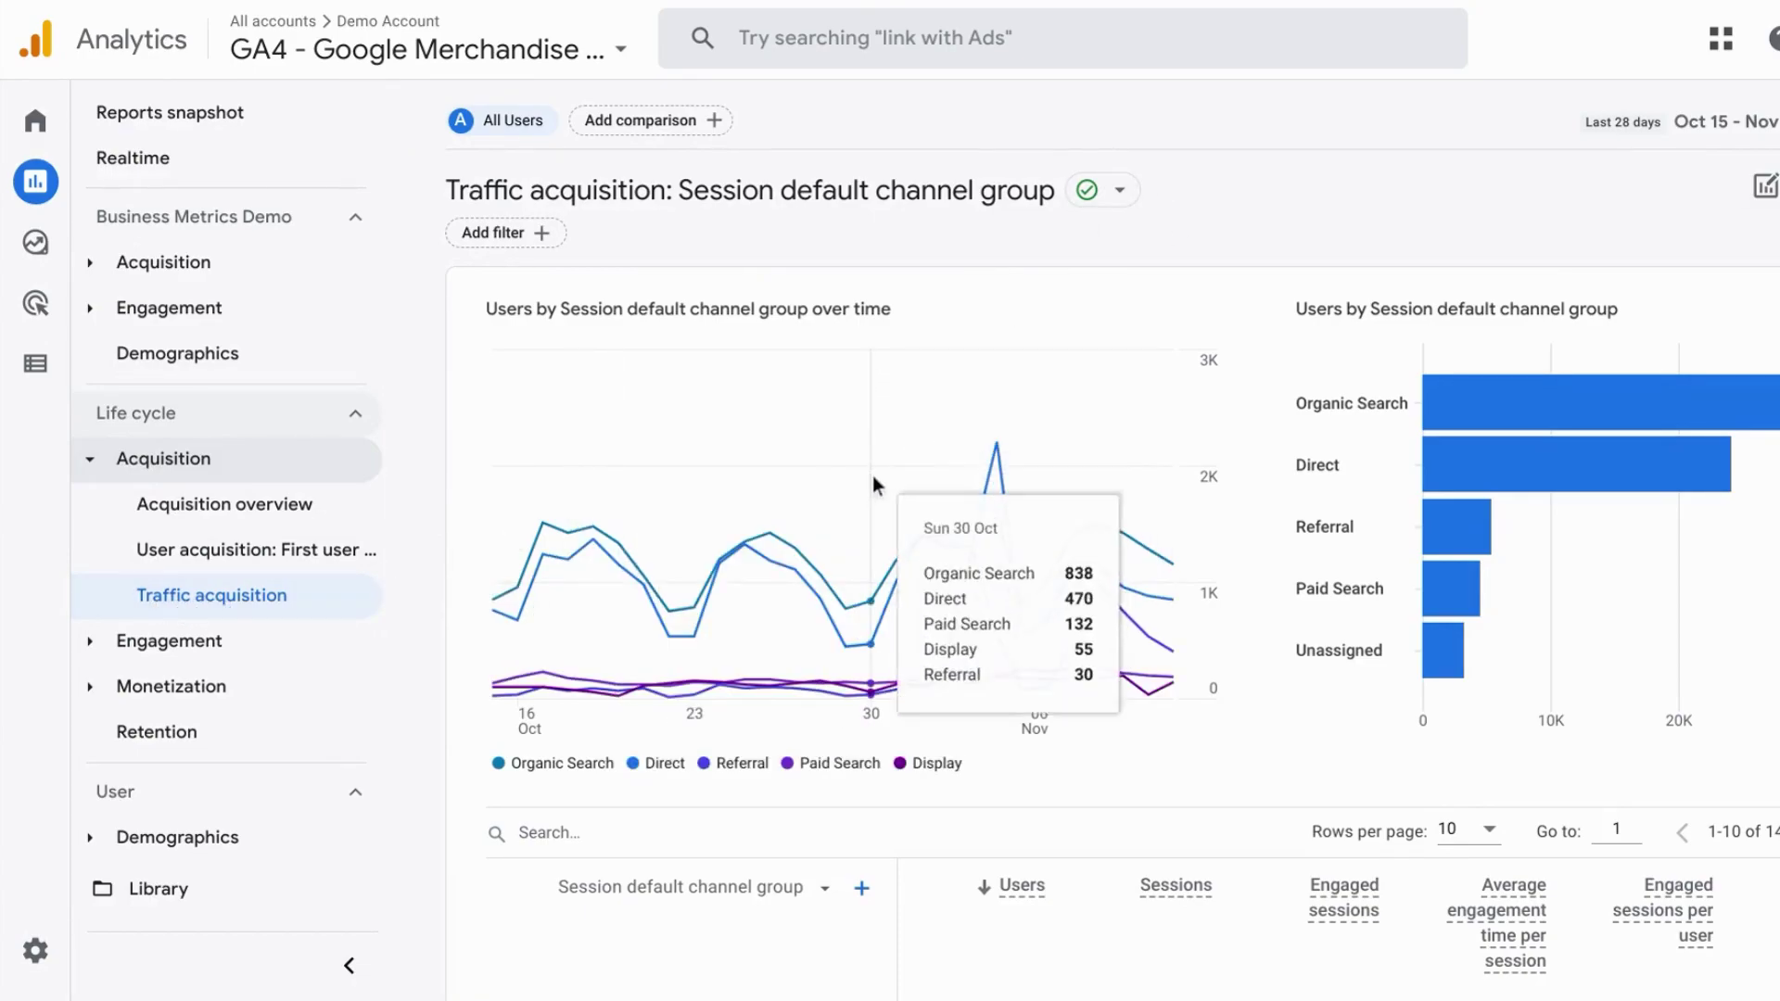
pyautogui.scroll(-5, 1057, 697)
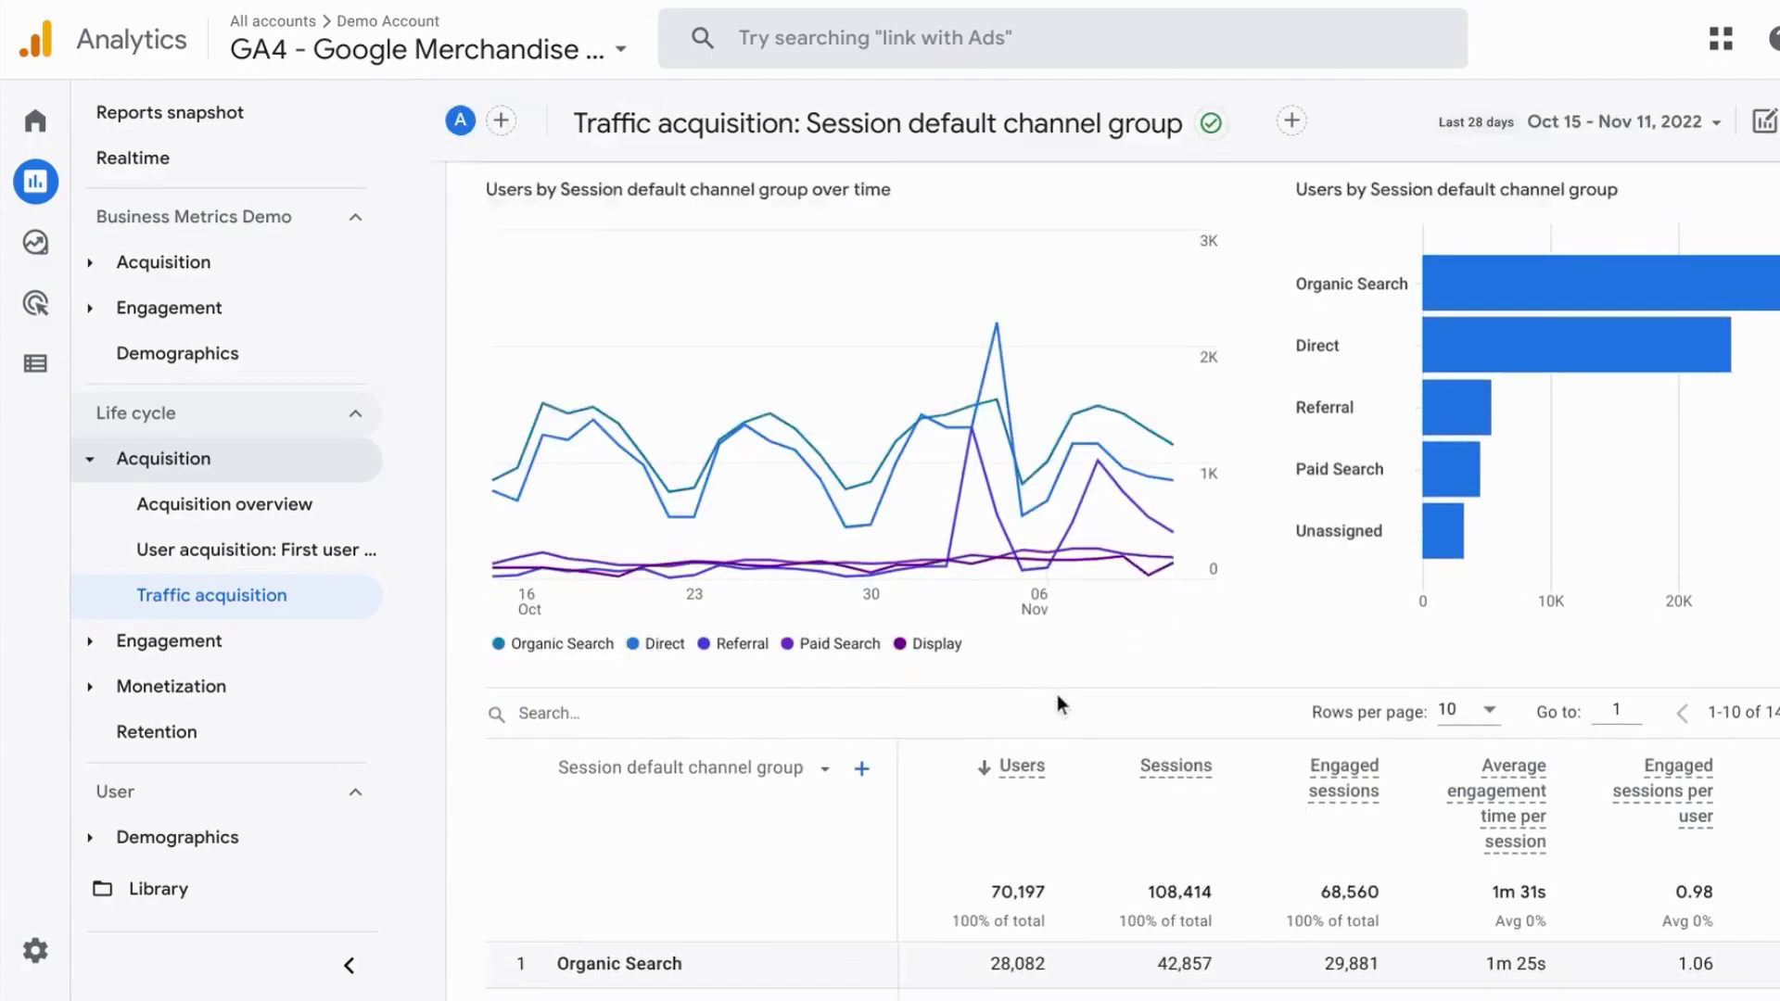
pyautogui.scroll(-2, 1057, 693)
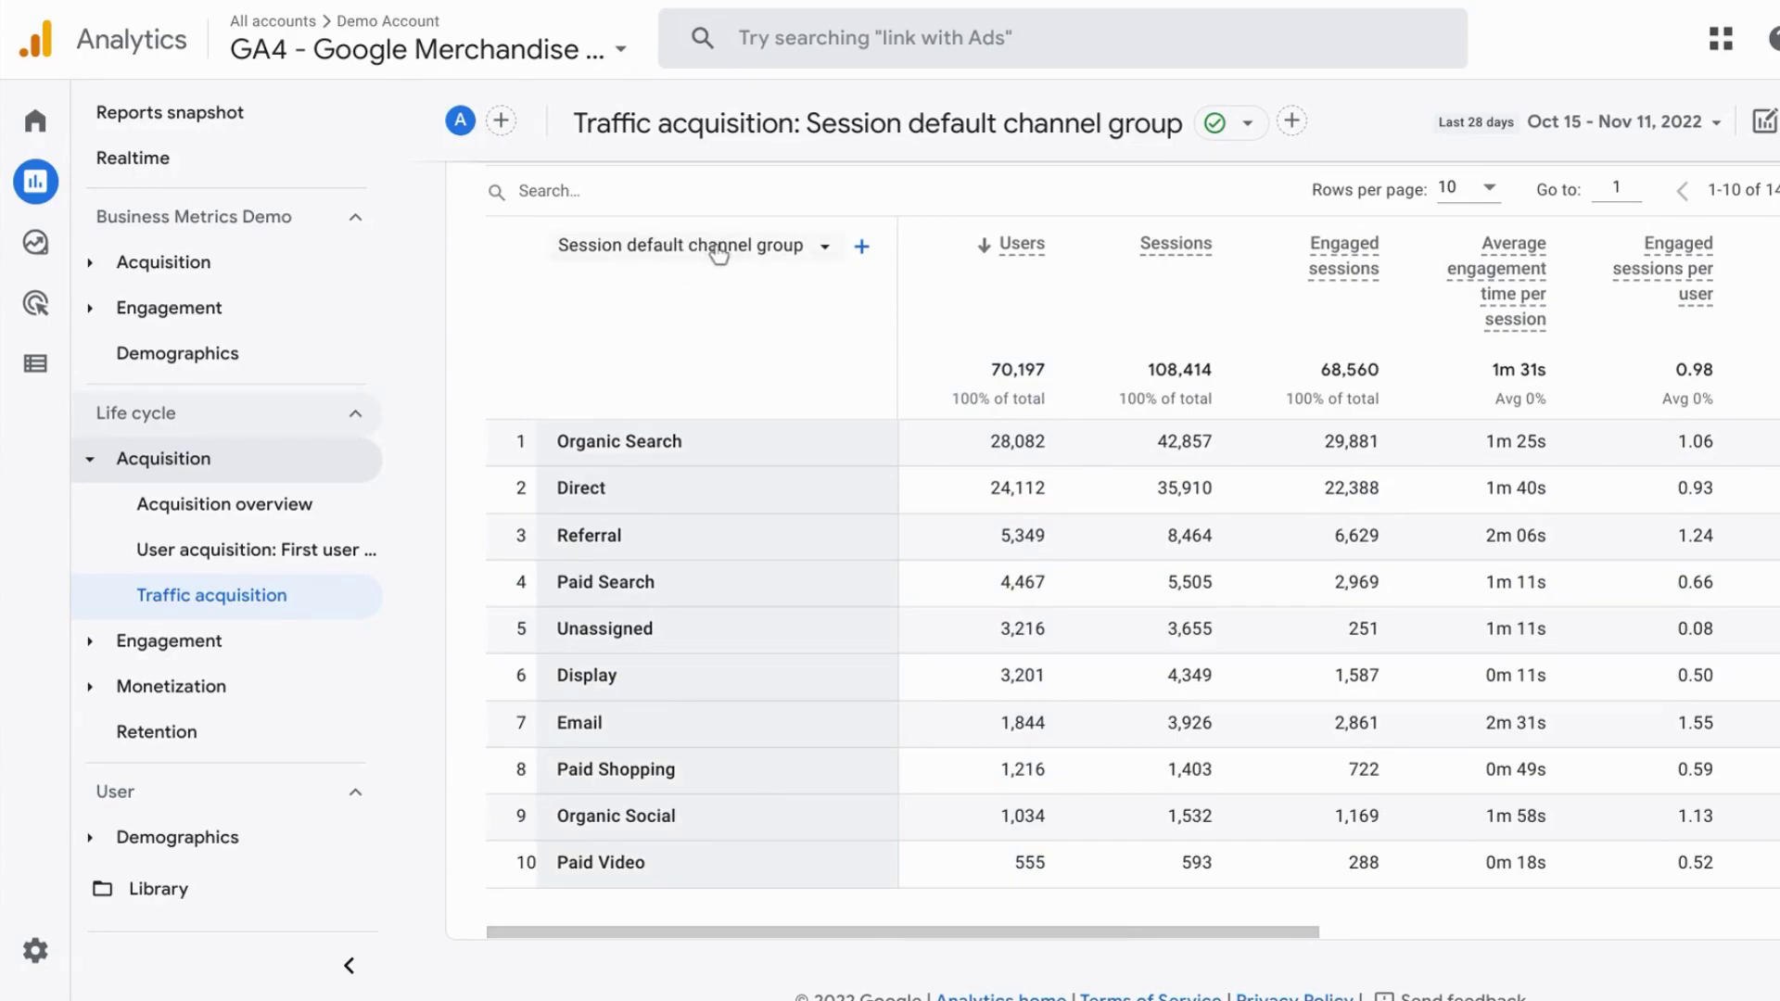
# Change the primary dimension to Session campaign and scroll through rows like Nov2022_Holiday_V1
pyautogui.click(719, 248)
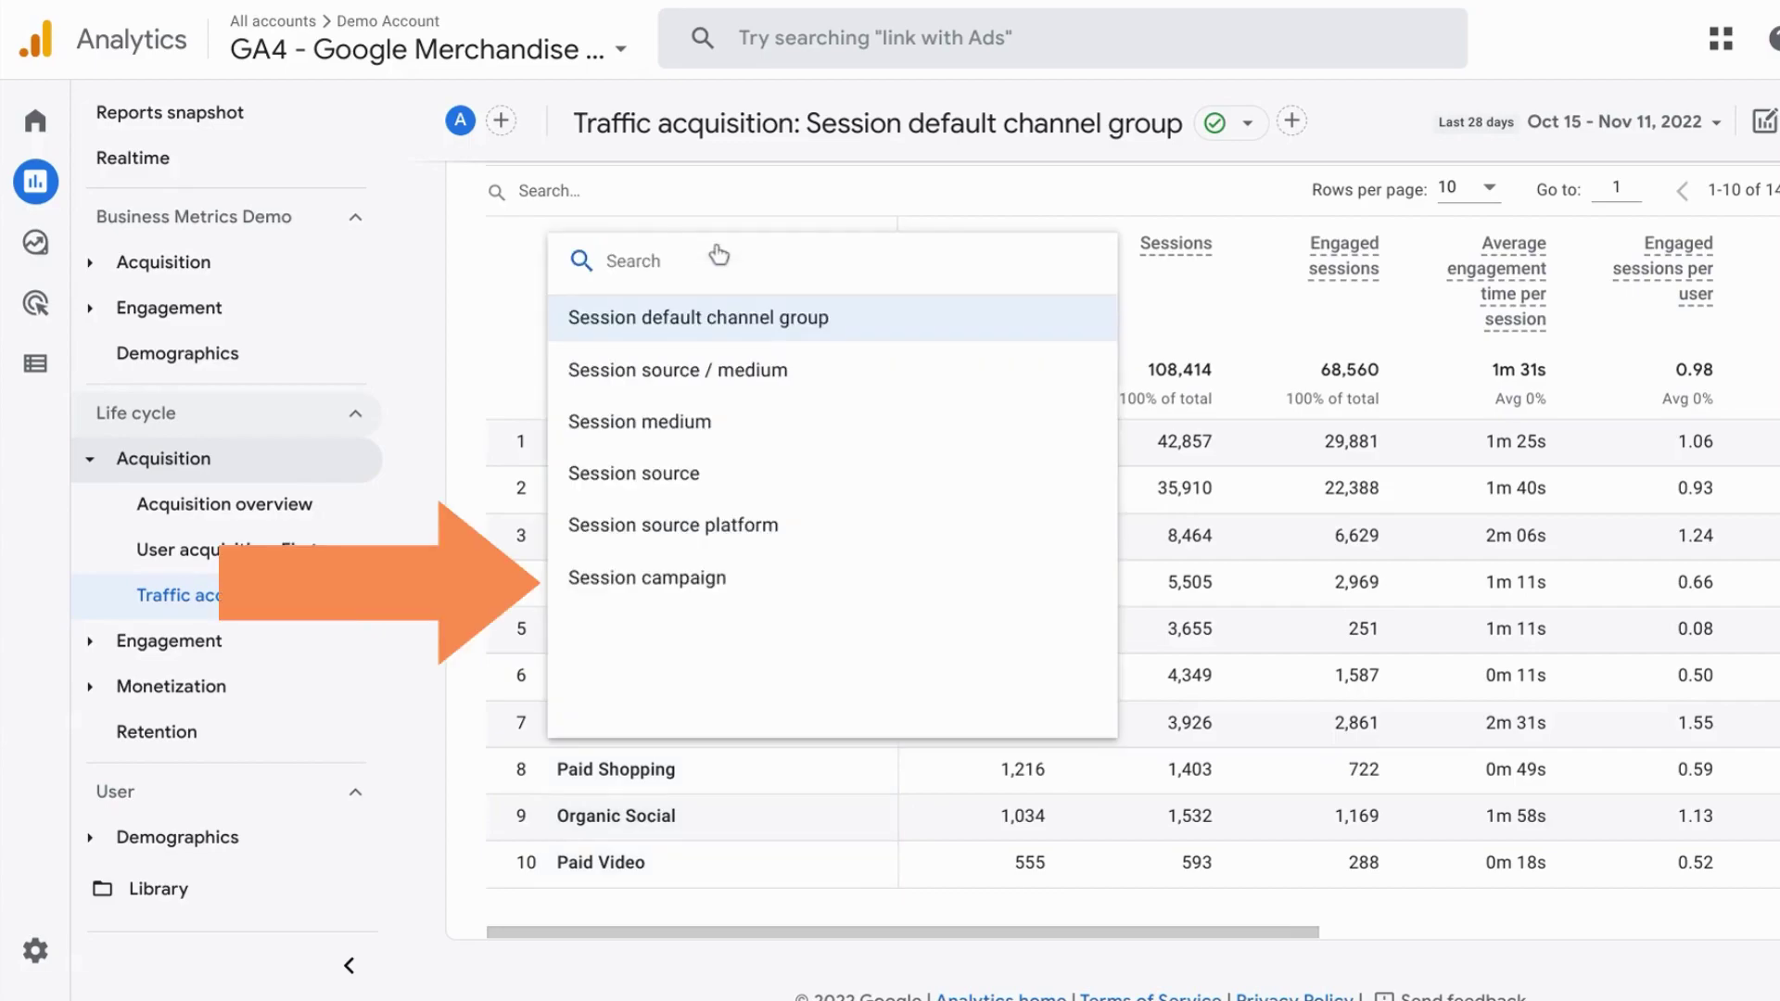
pyautogui.click(695, 589)
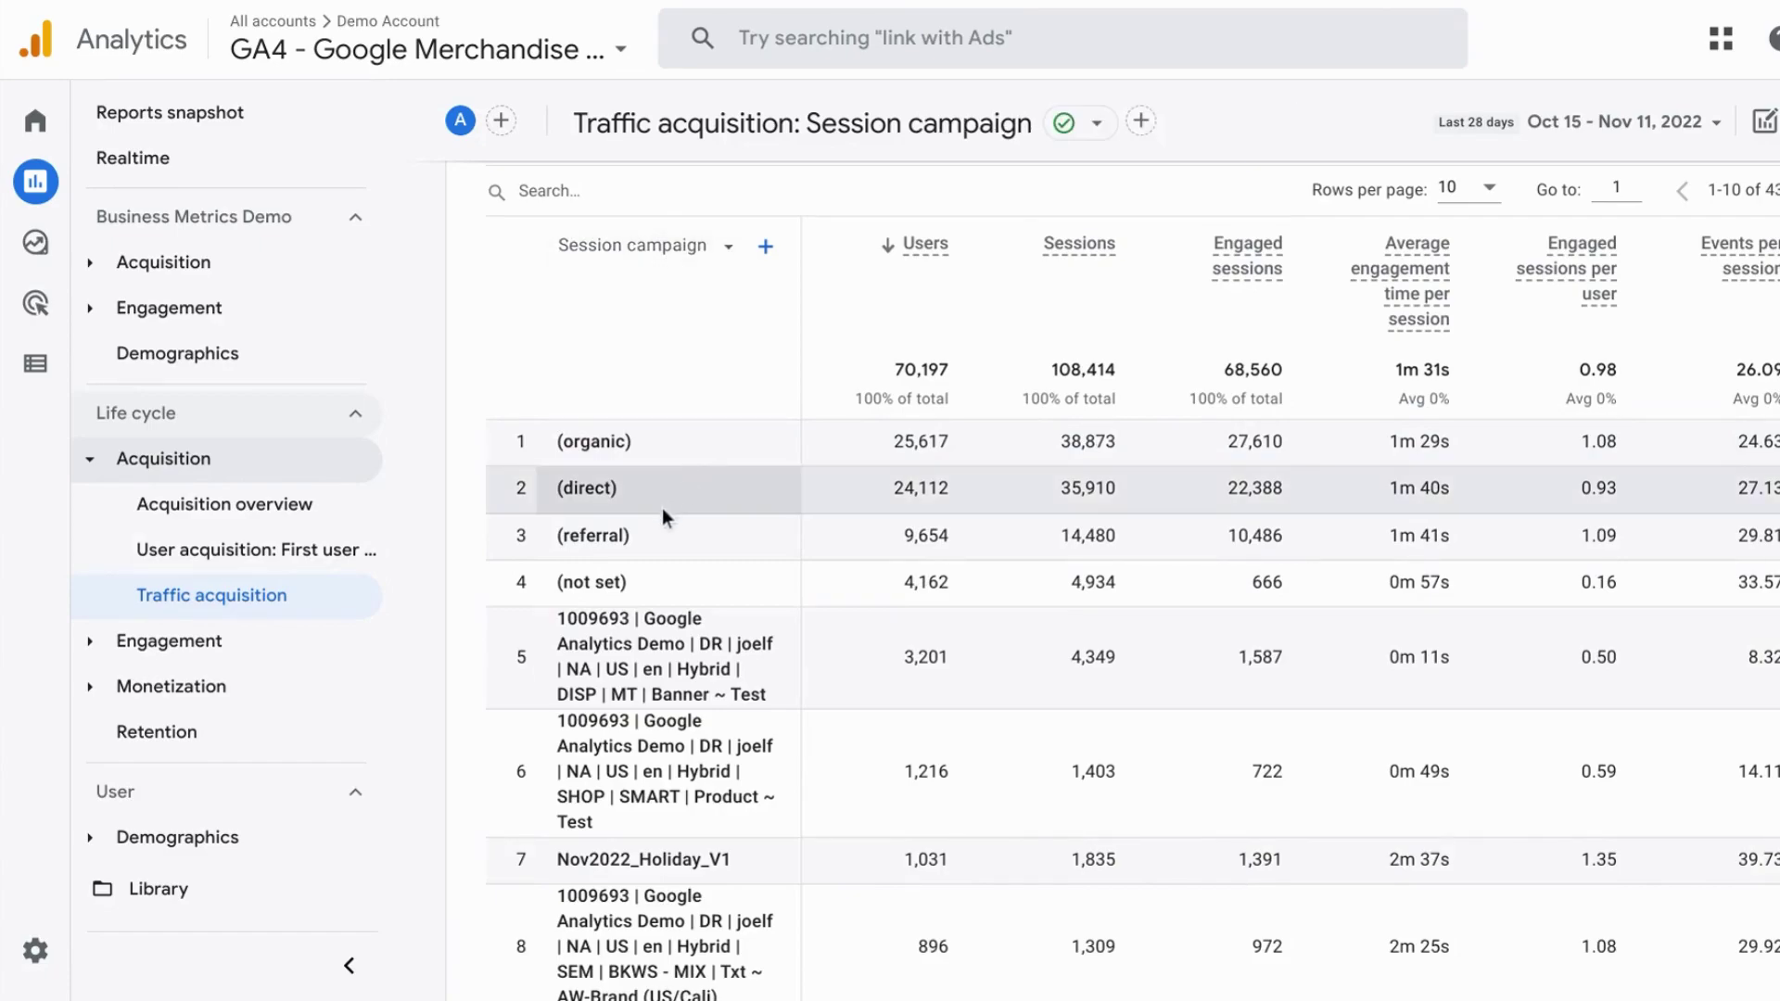
pyautogui.scroll(-2, 675, 587)
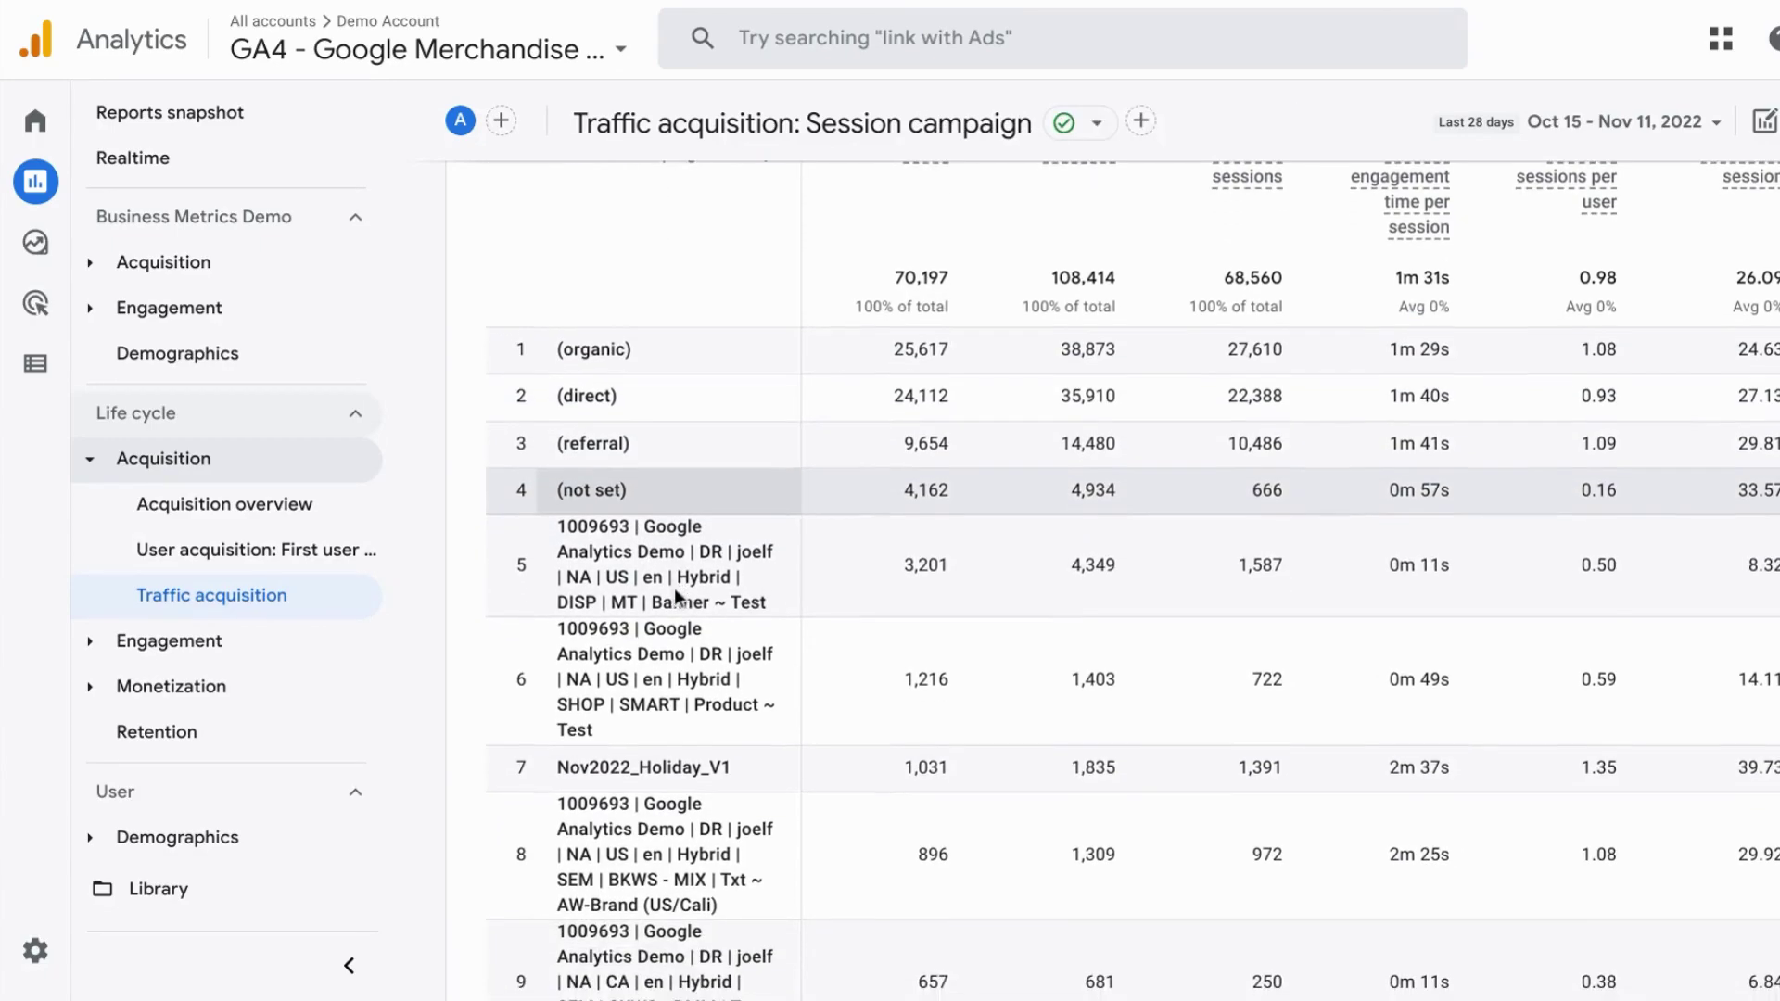
pyautogui.scroll(-4, 674, 596)
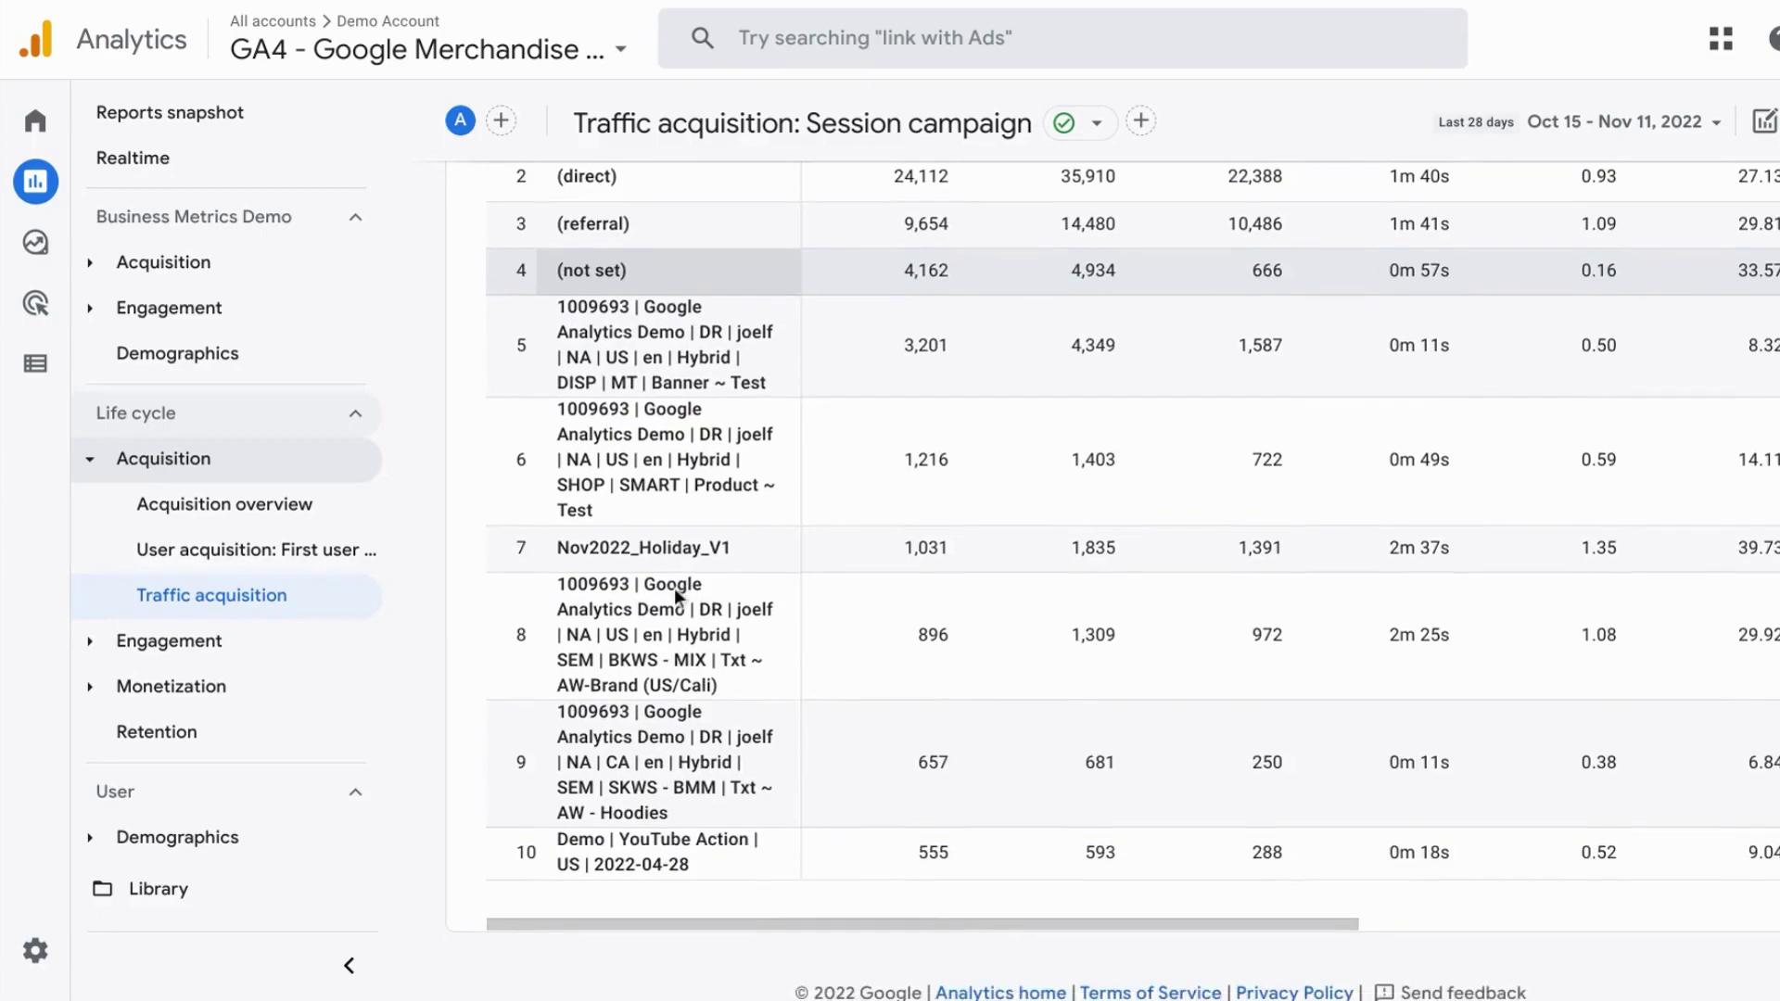
pyautogui.scroll(7, 675, 596)
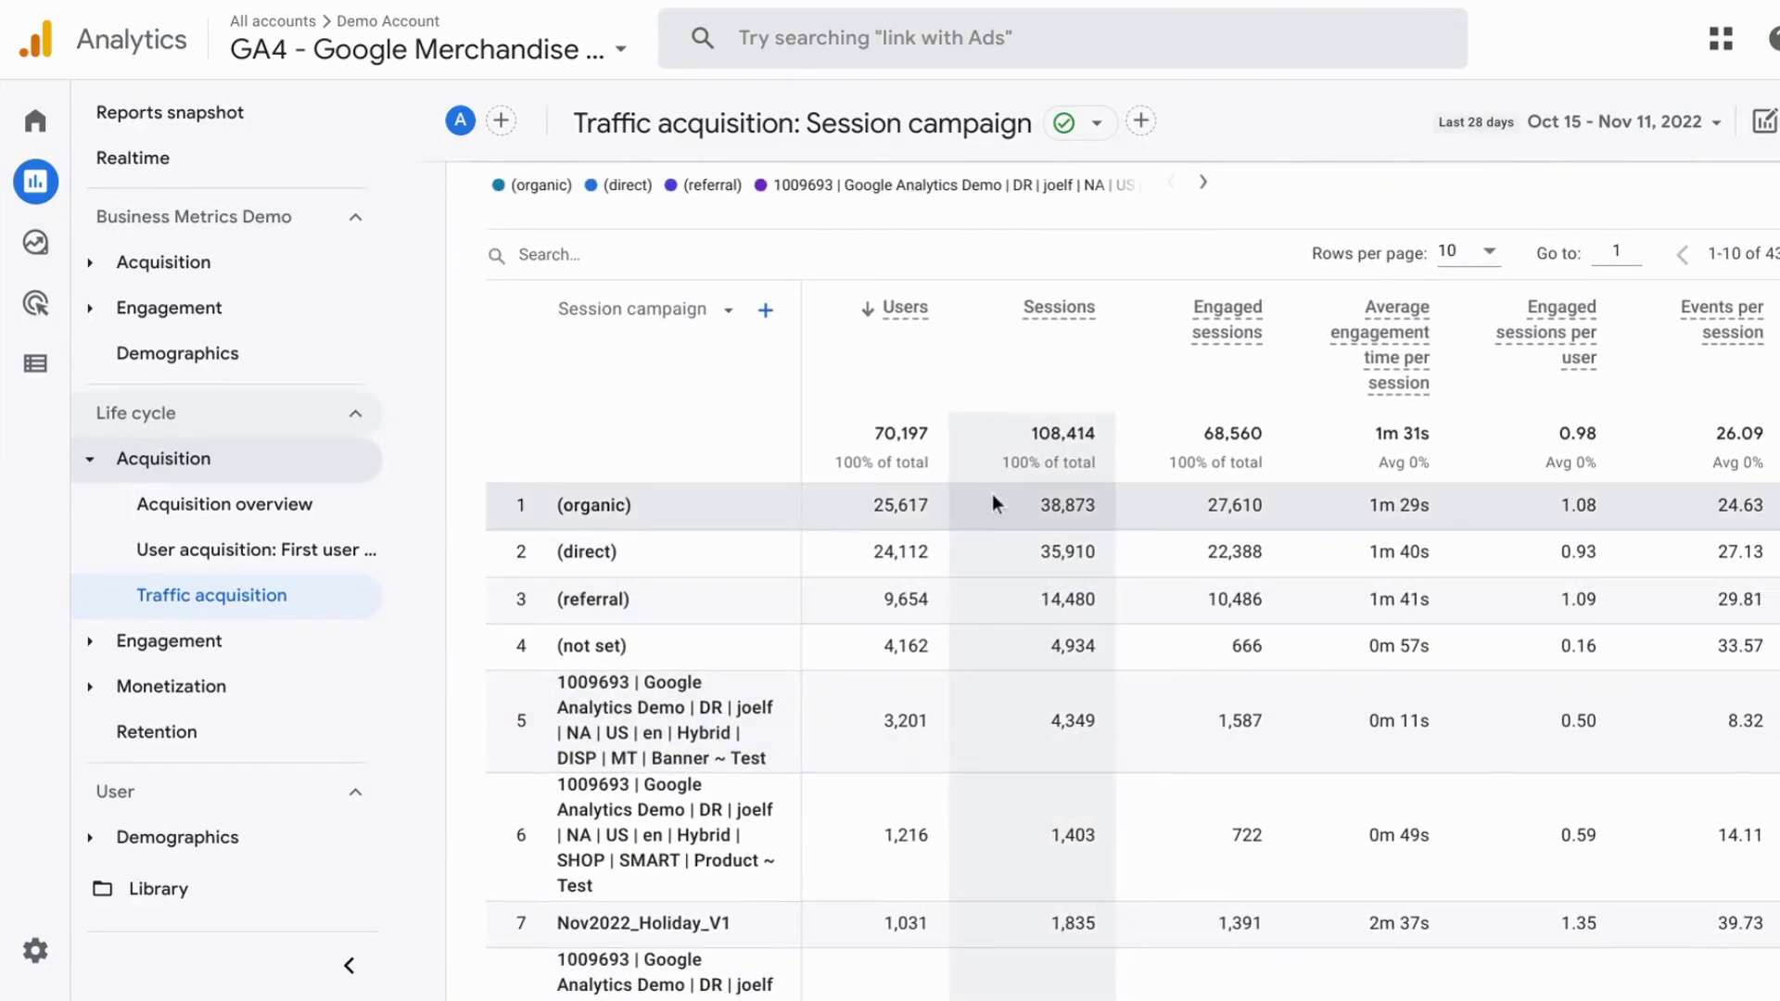
pyautogui.hscroll(3, 994, 503)
pyautogui.hscroll(2, 829, 493)
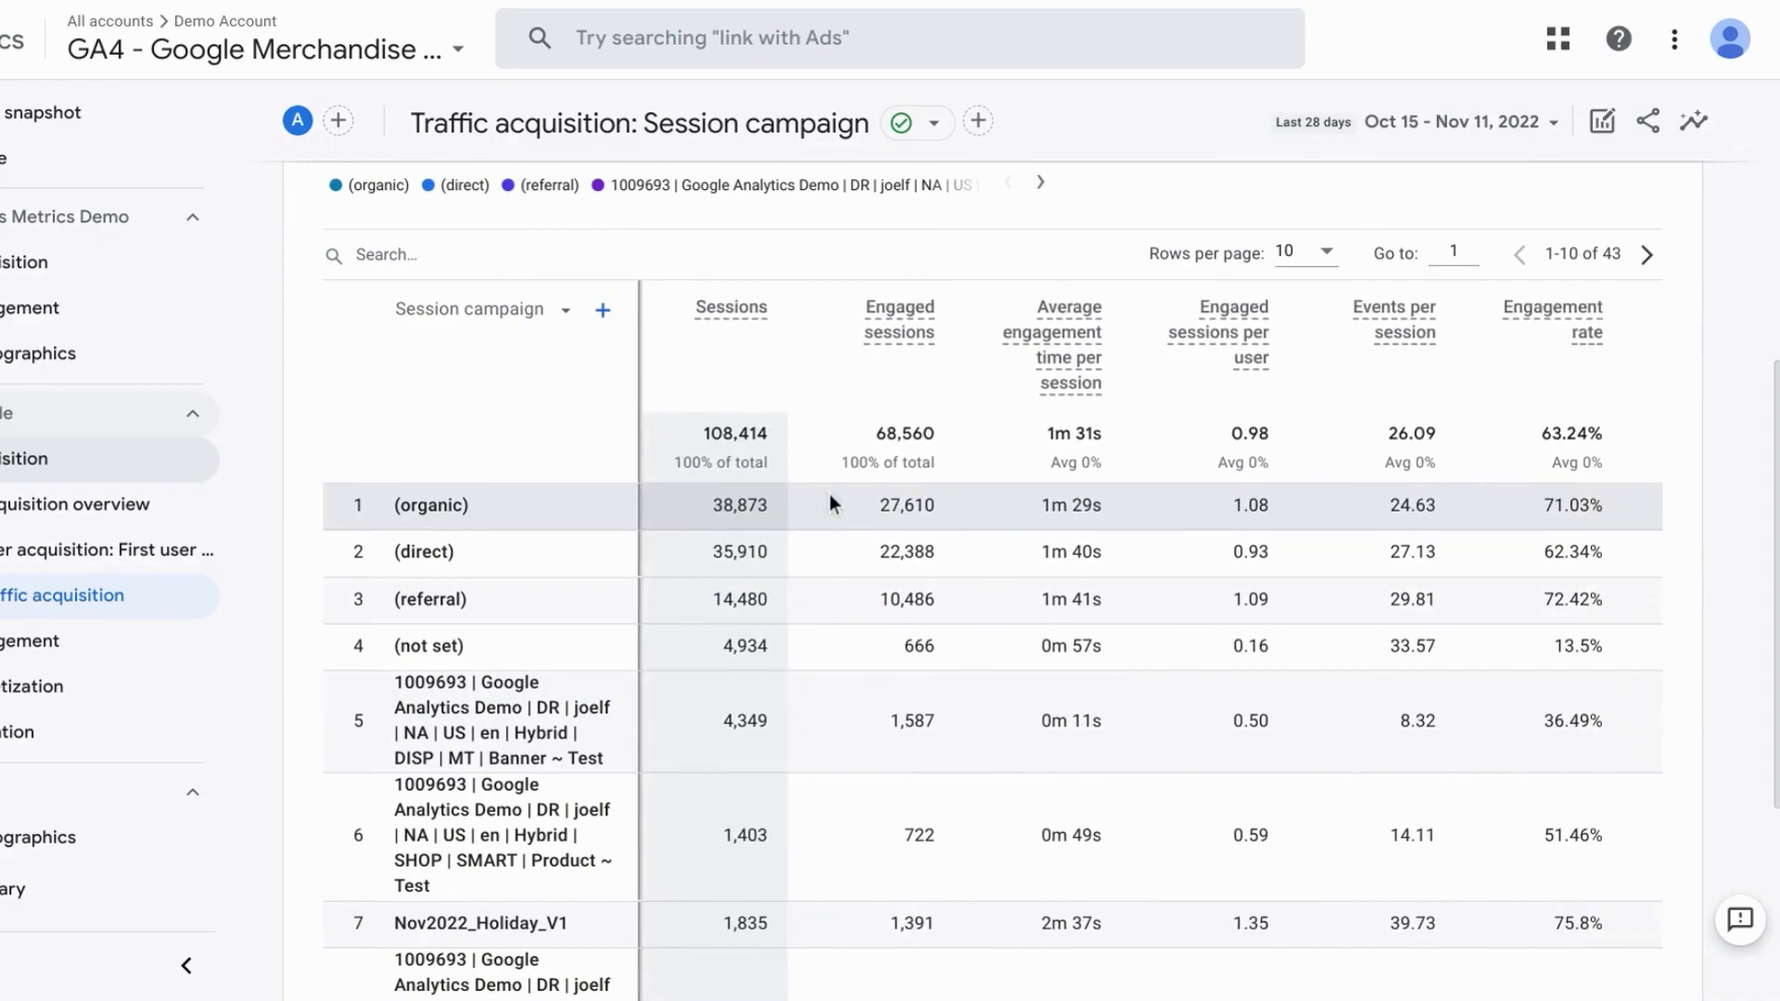
pyautogui.hscroll(5, 1126, 501)
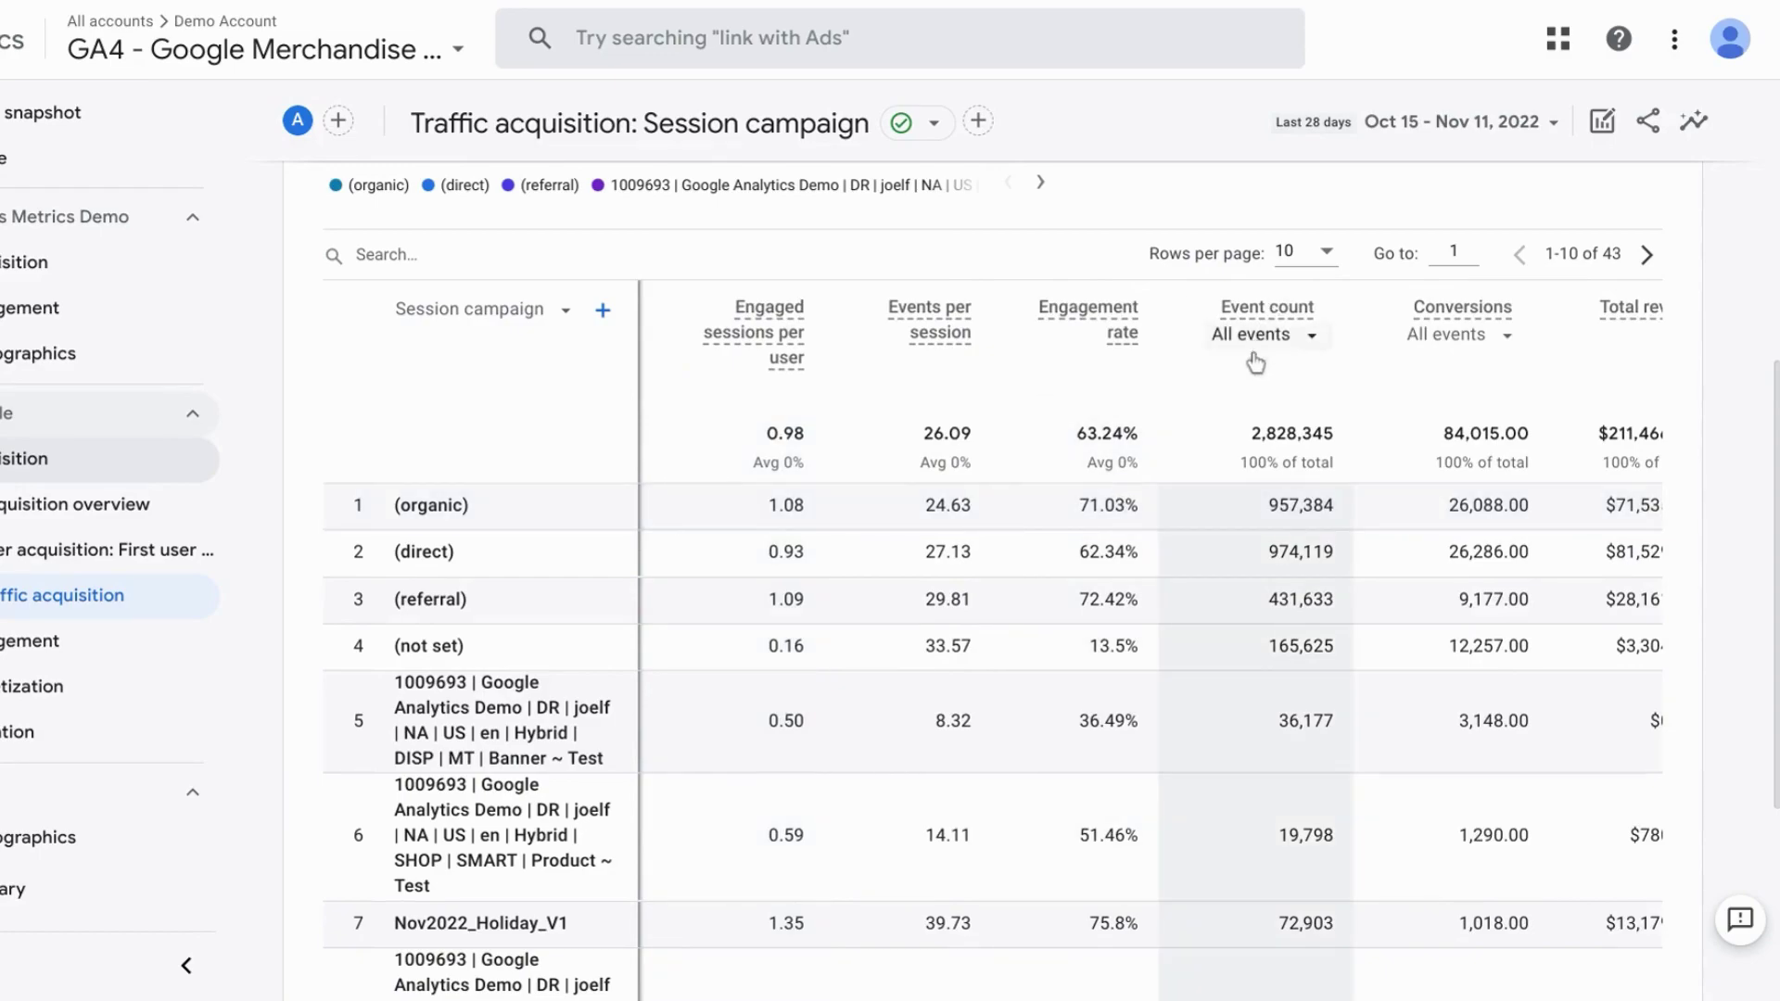
pyautogui.hscroll(1, 1242, 343)
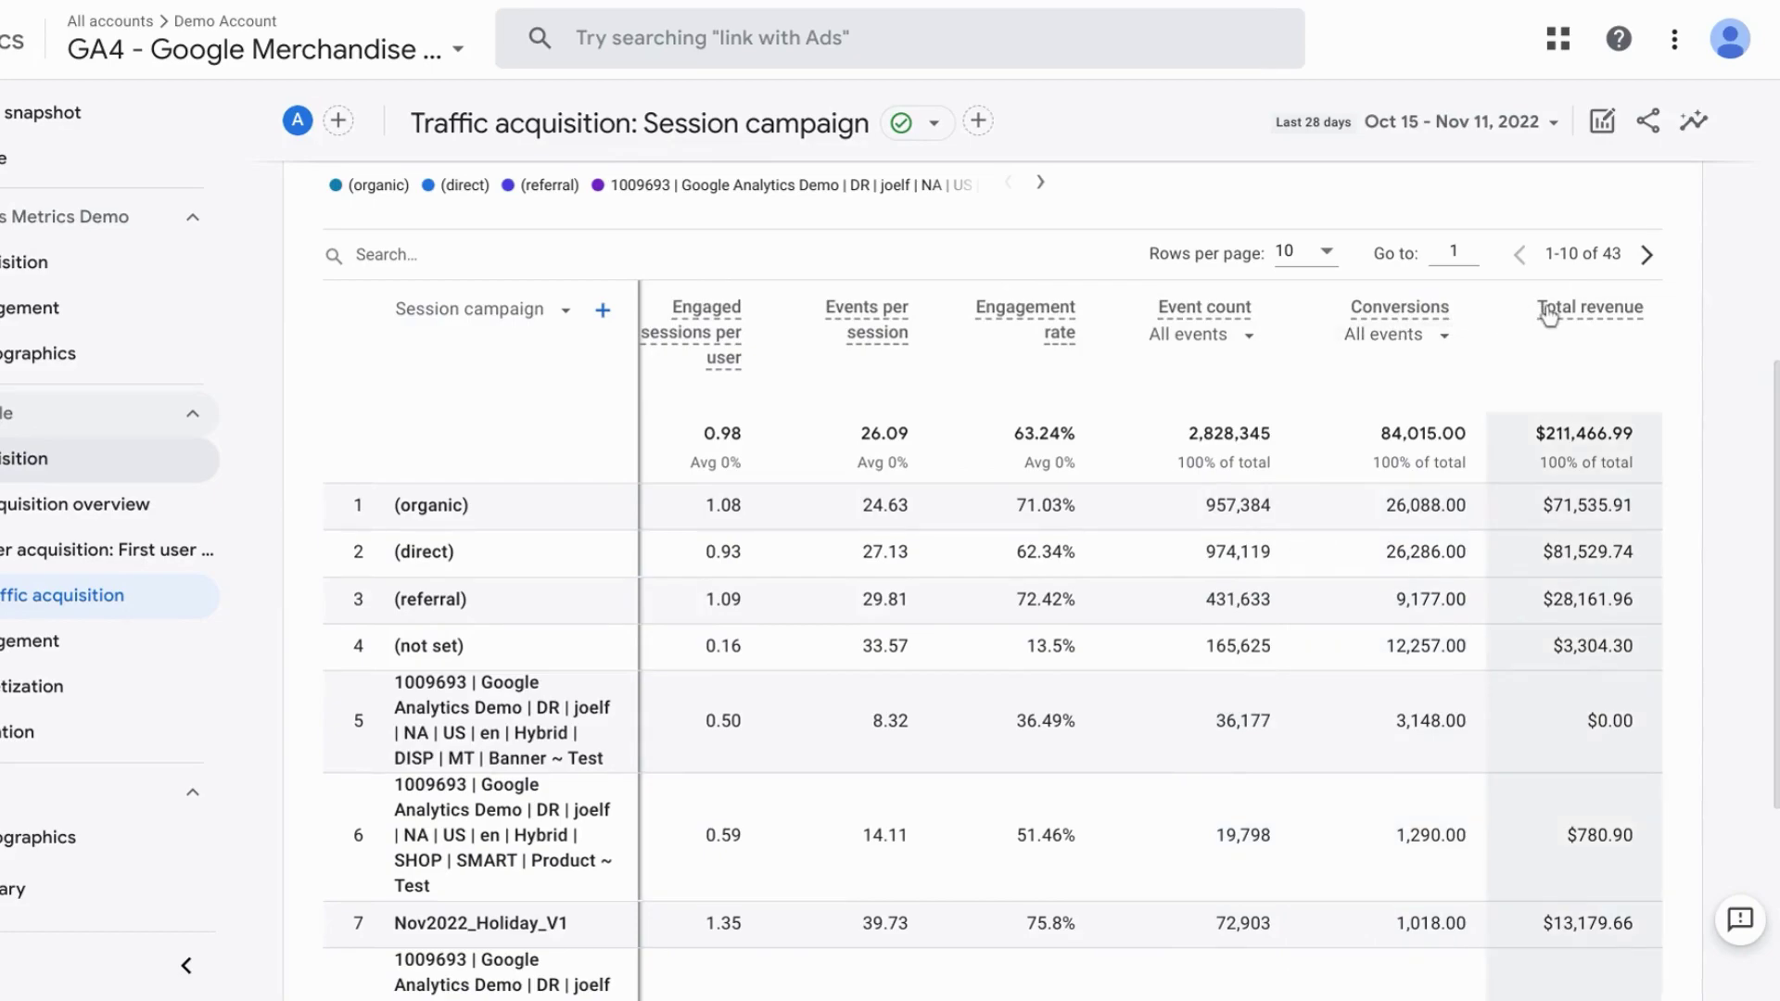
pyautogui.click(1400, 336)
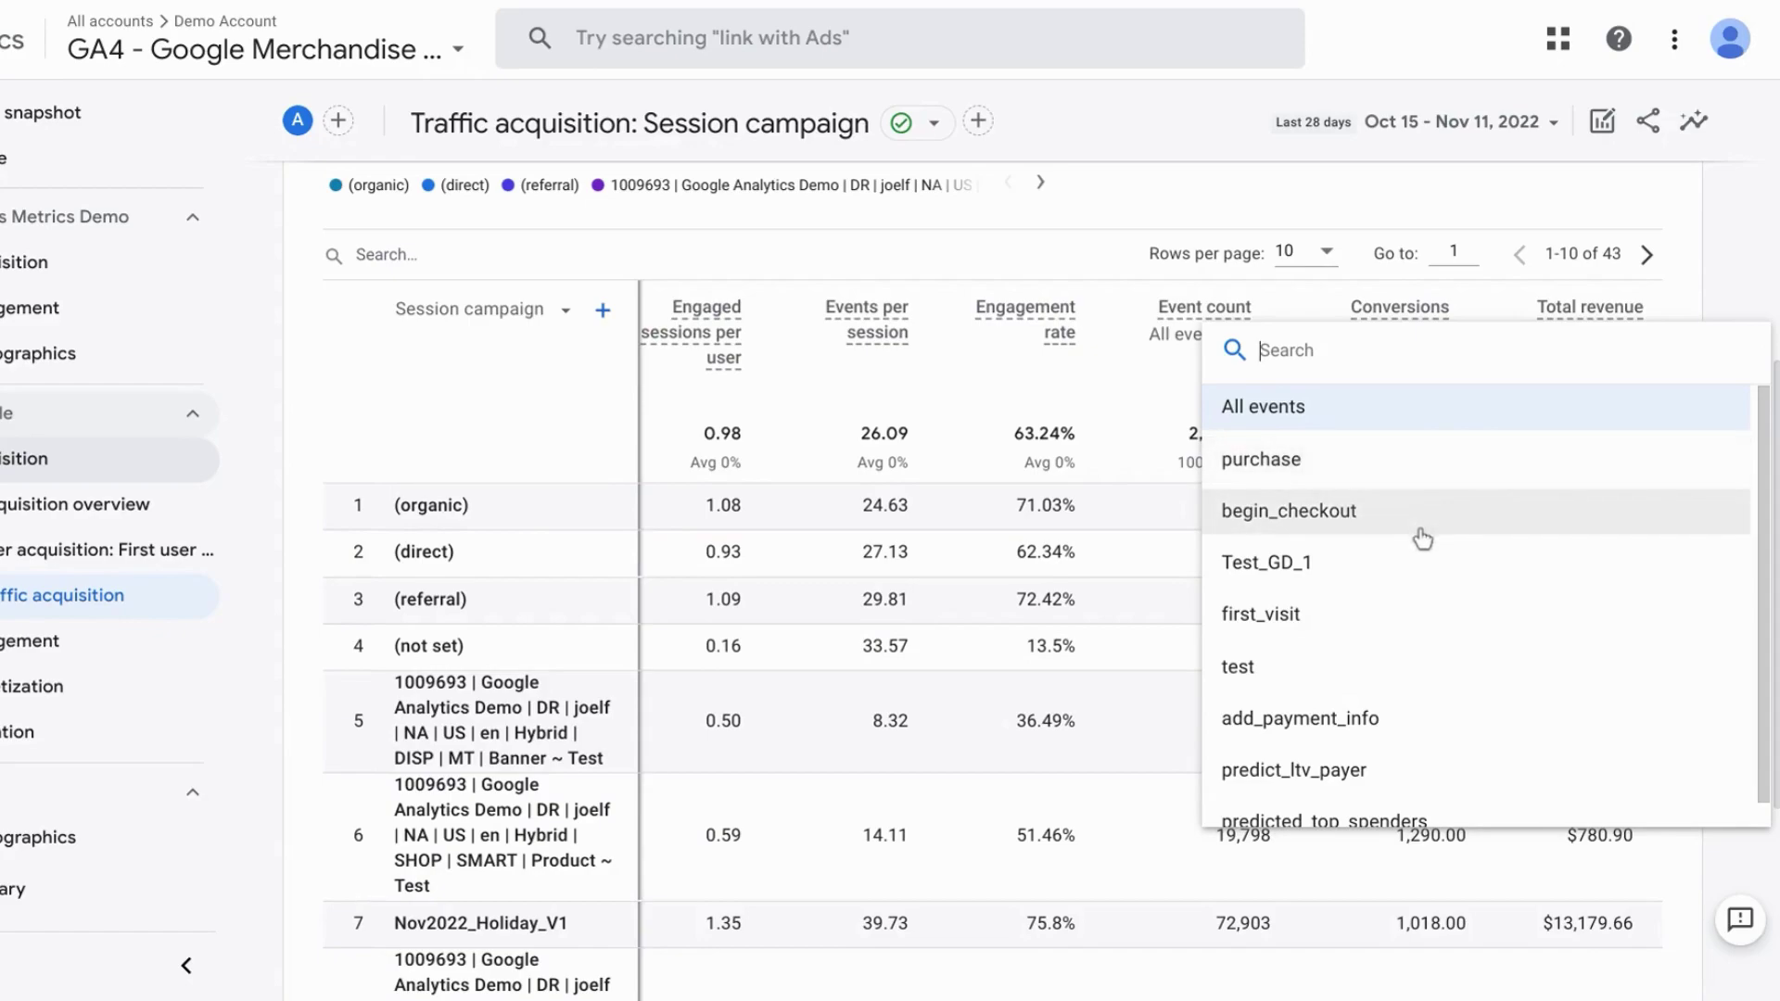
pyautogui.scroll(-1, 1447, 652)
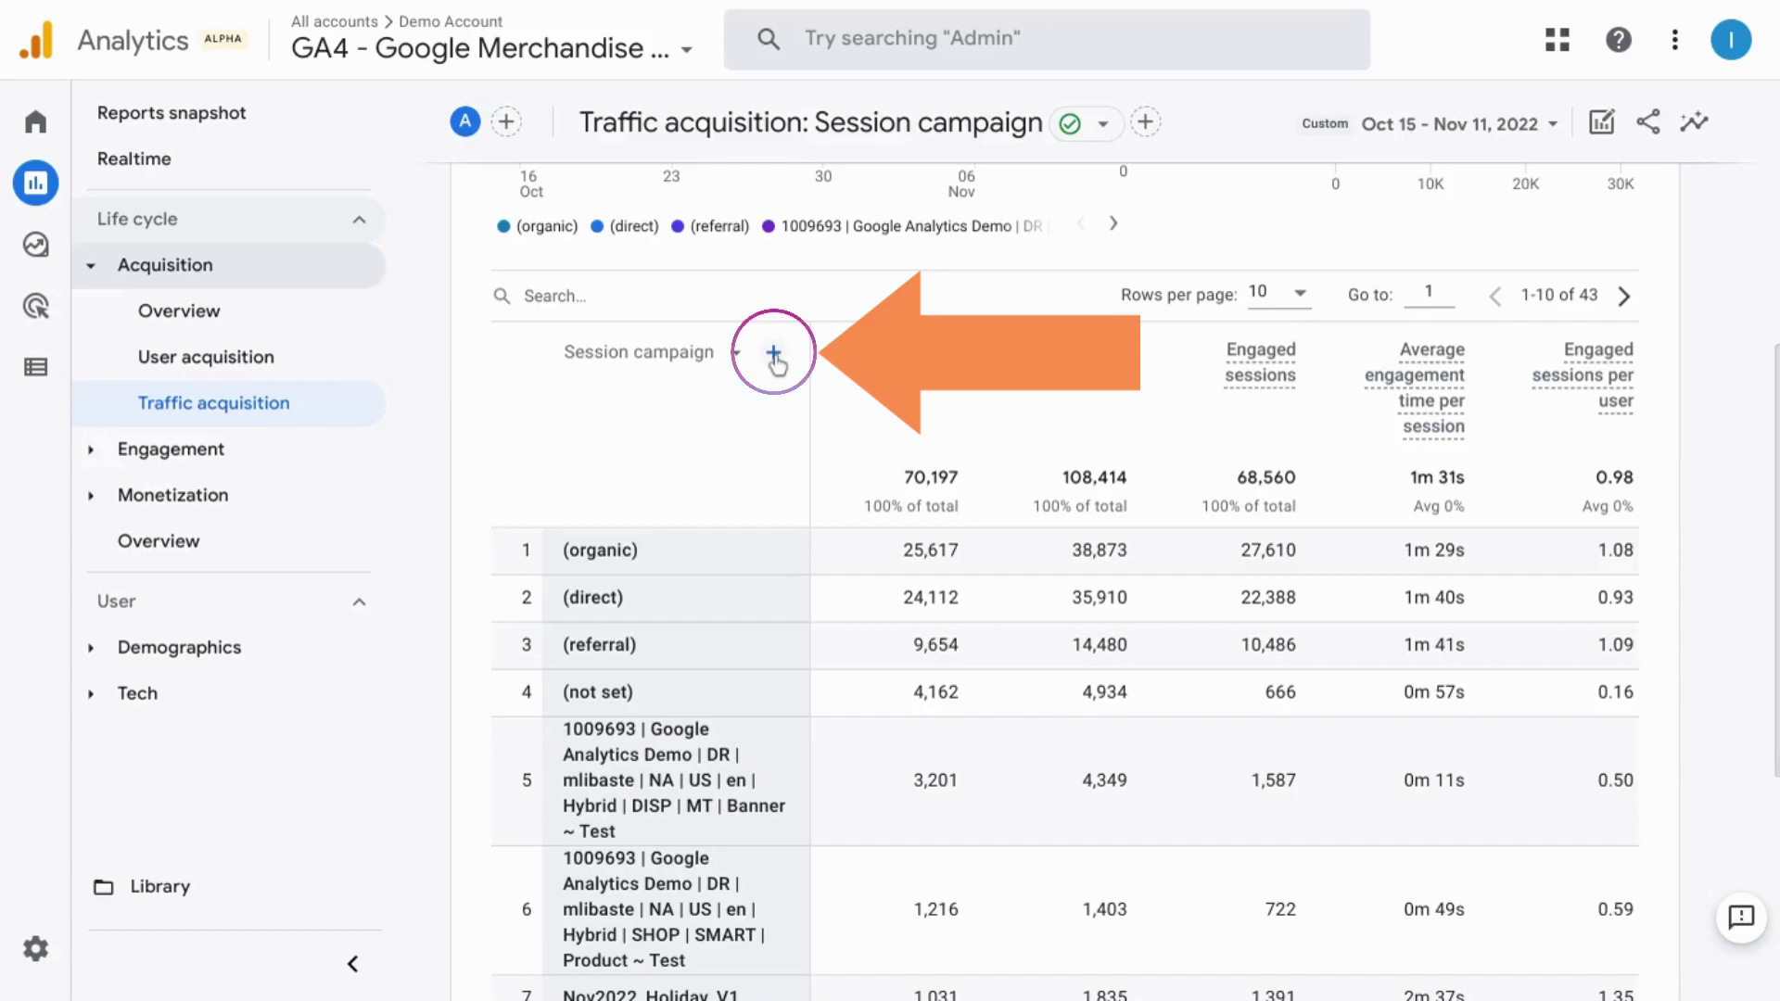
# Add Session source / medium as a secondary dimension to the campaign table, then remove it
pyautogui.click(773, 354)
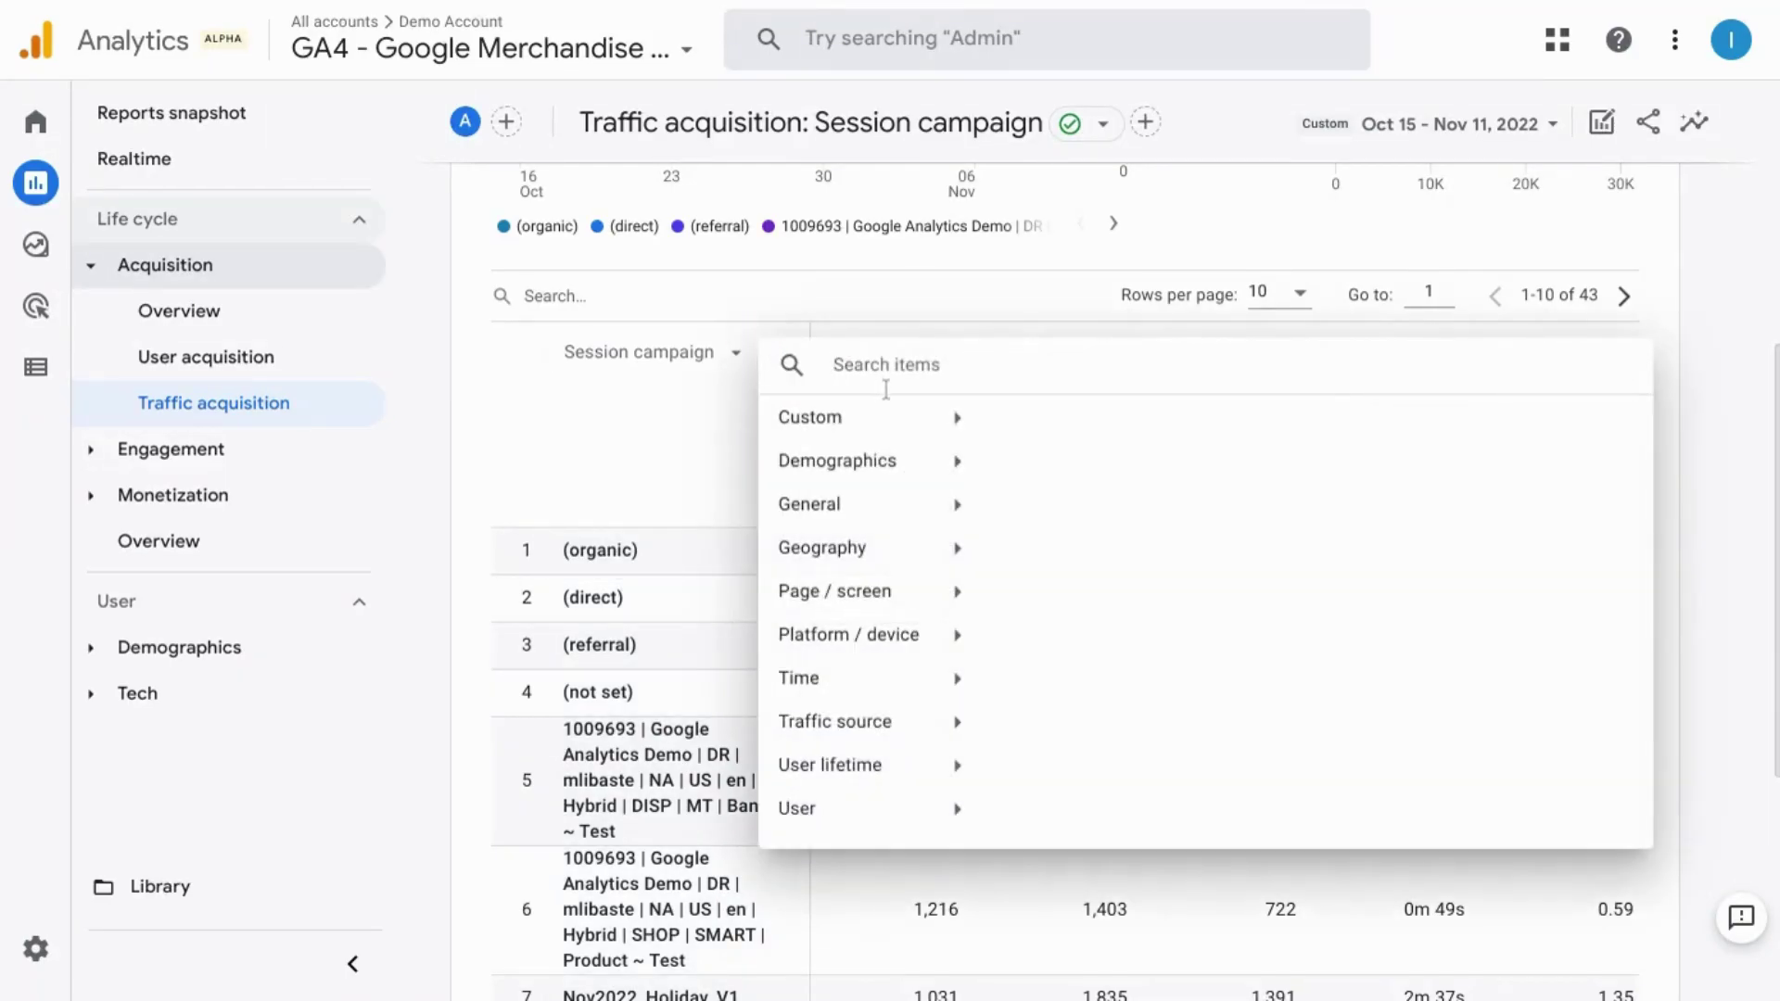
pyautogui.write('source')
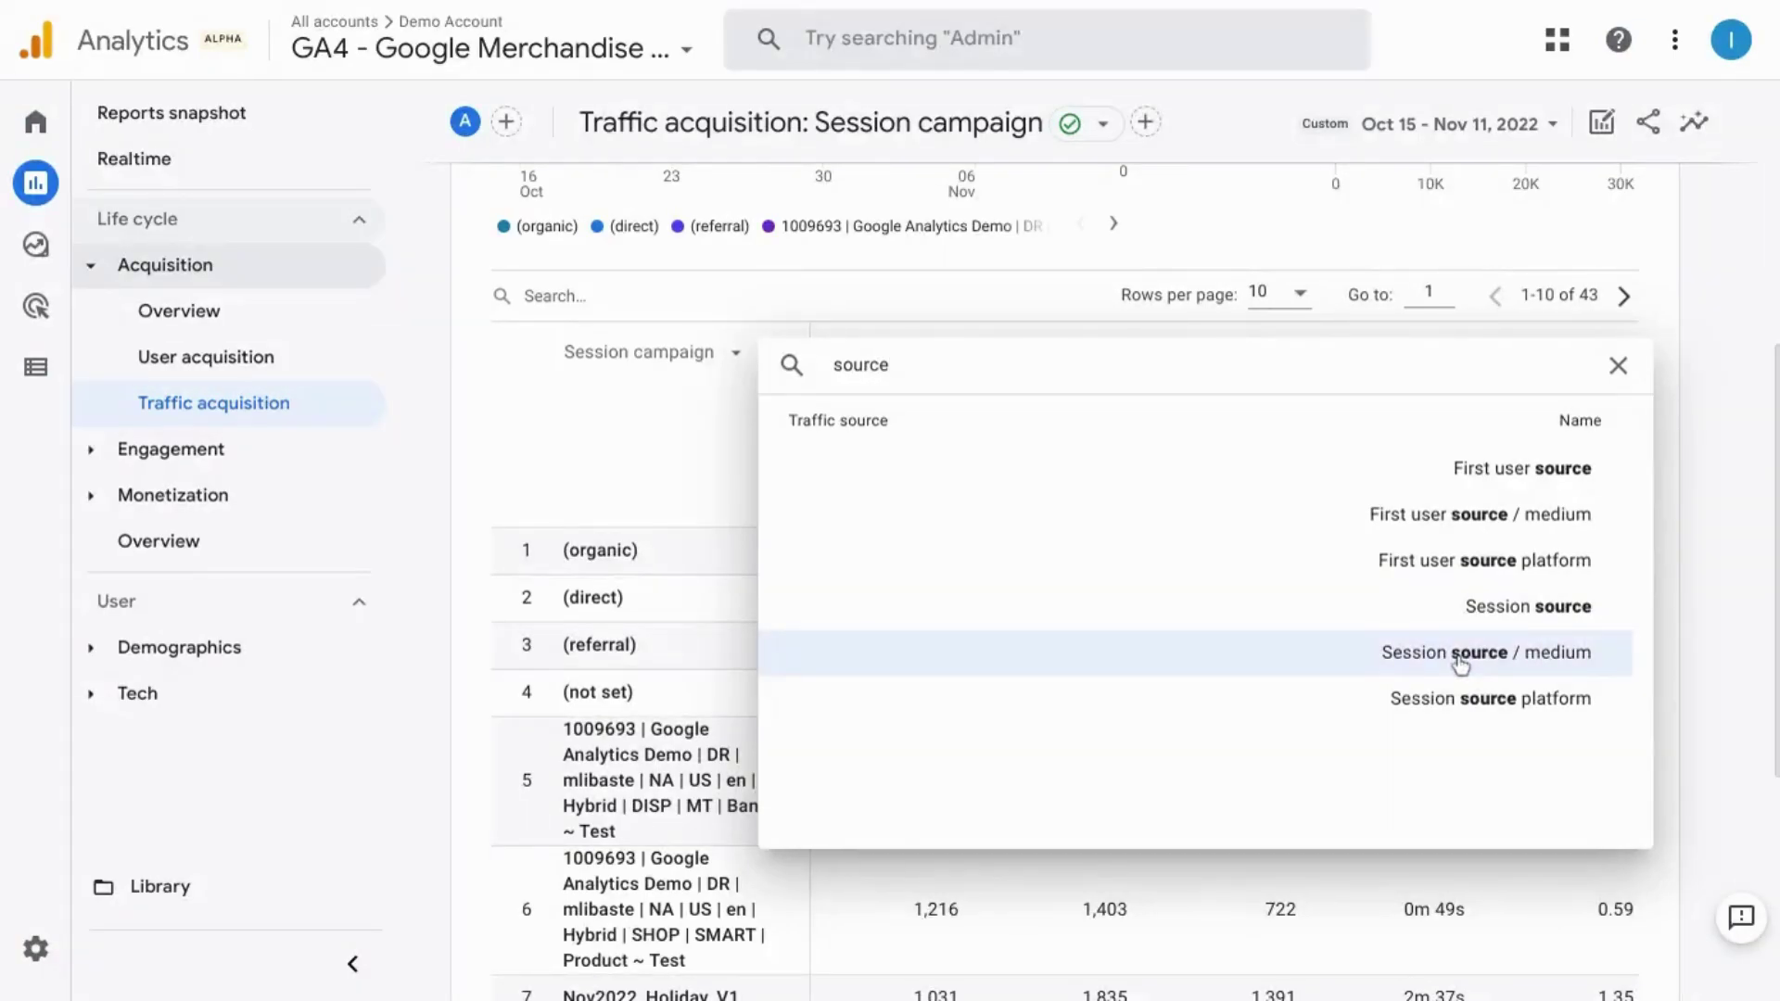
pyautogui.click(1460, 659)
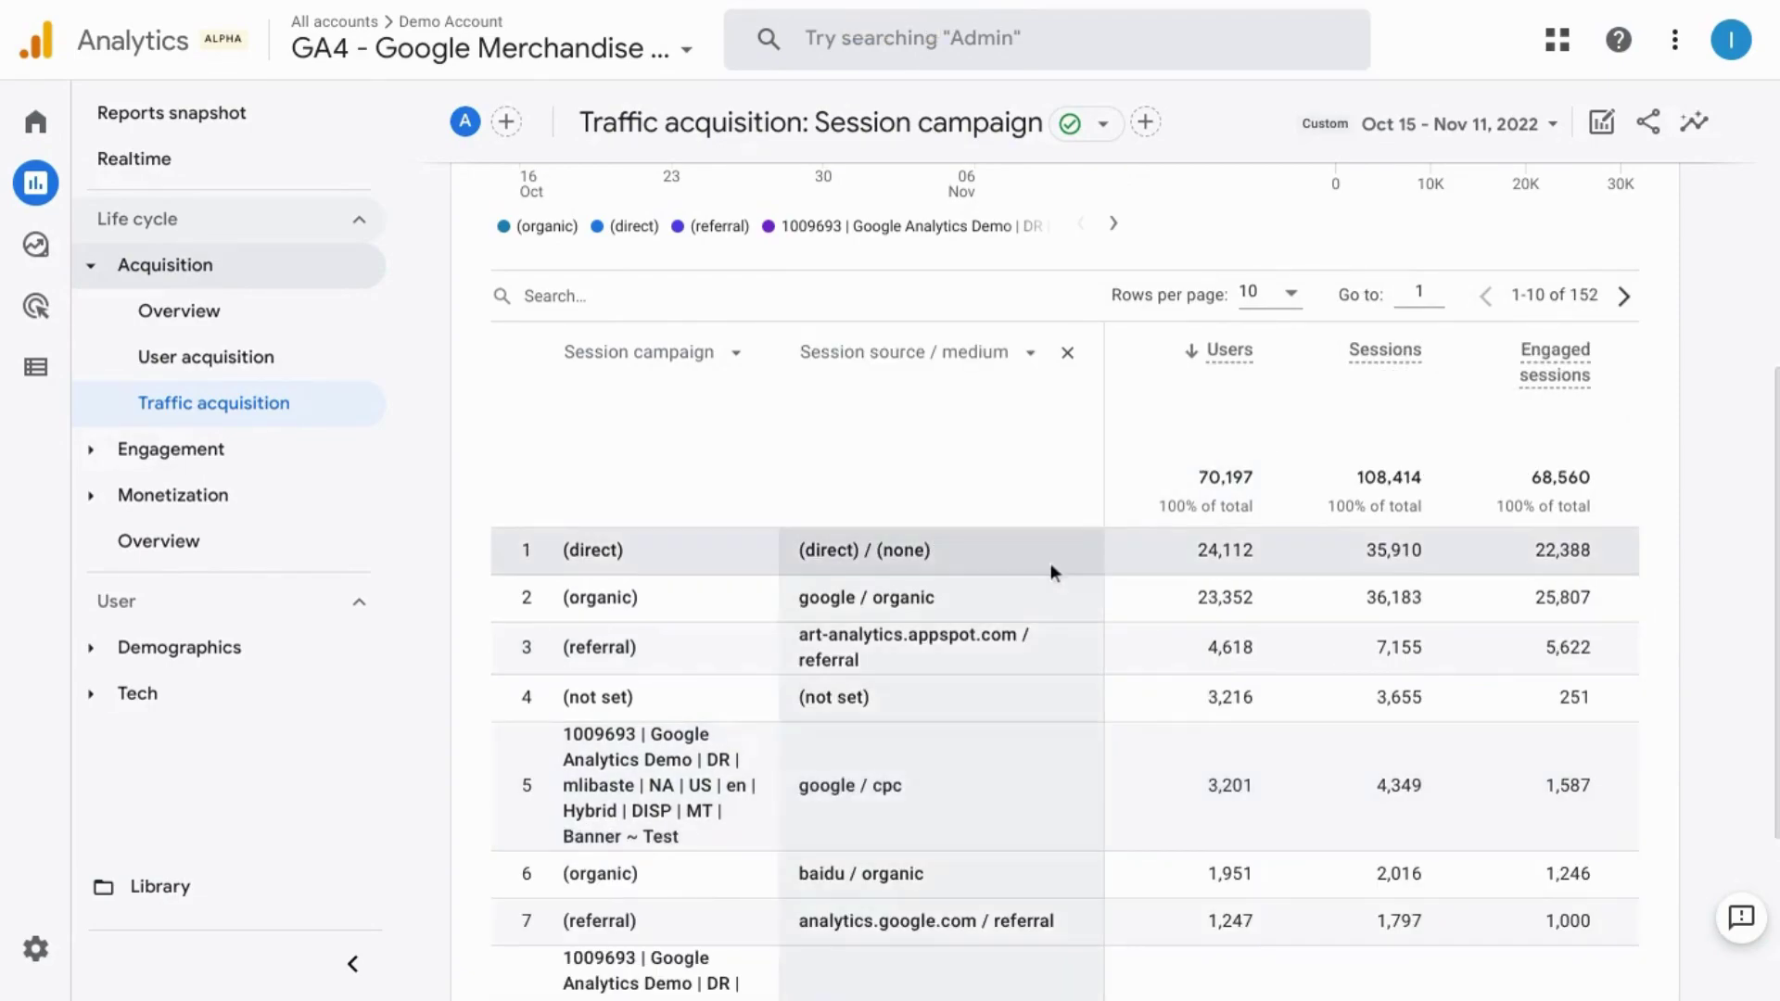
pyautogui.click(1067, 353)
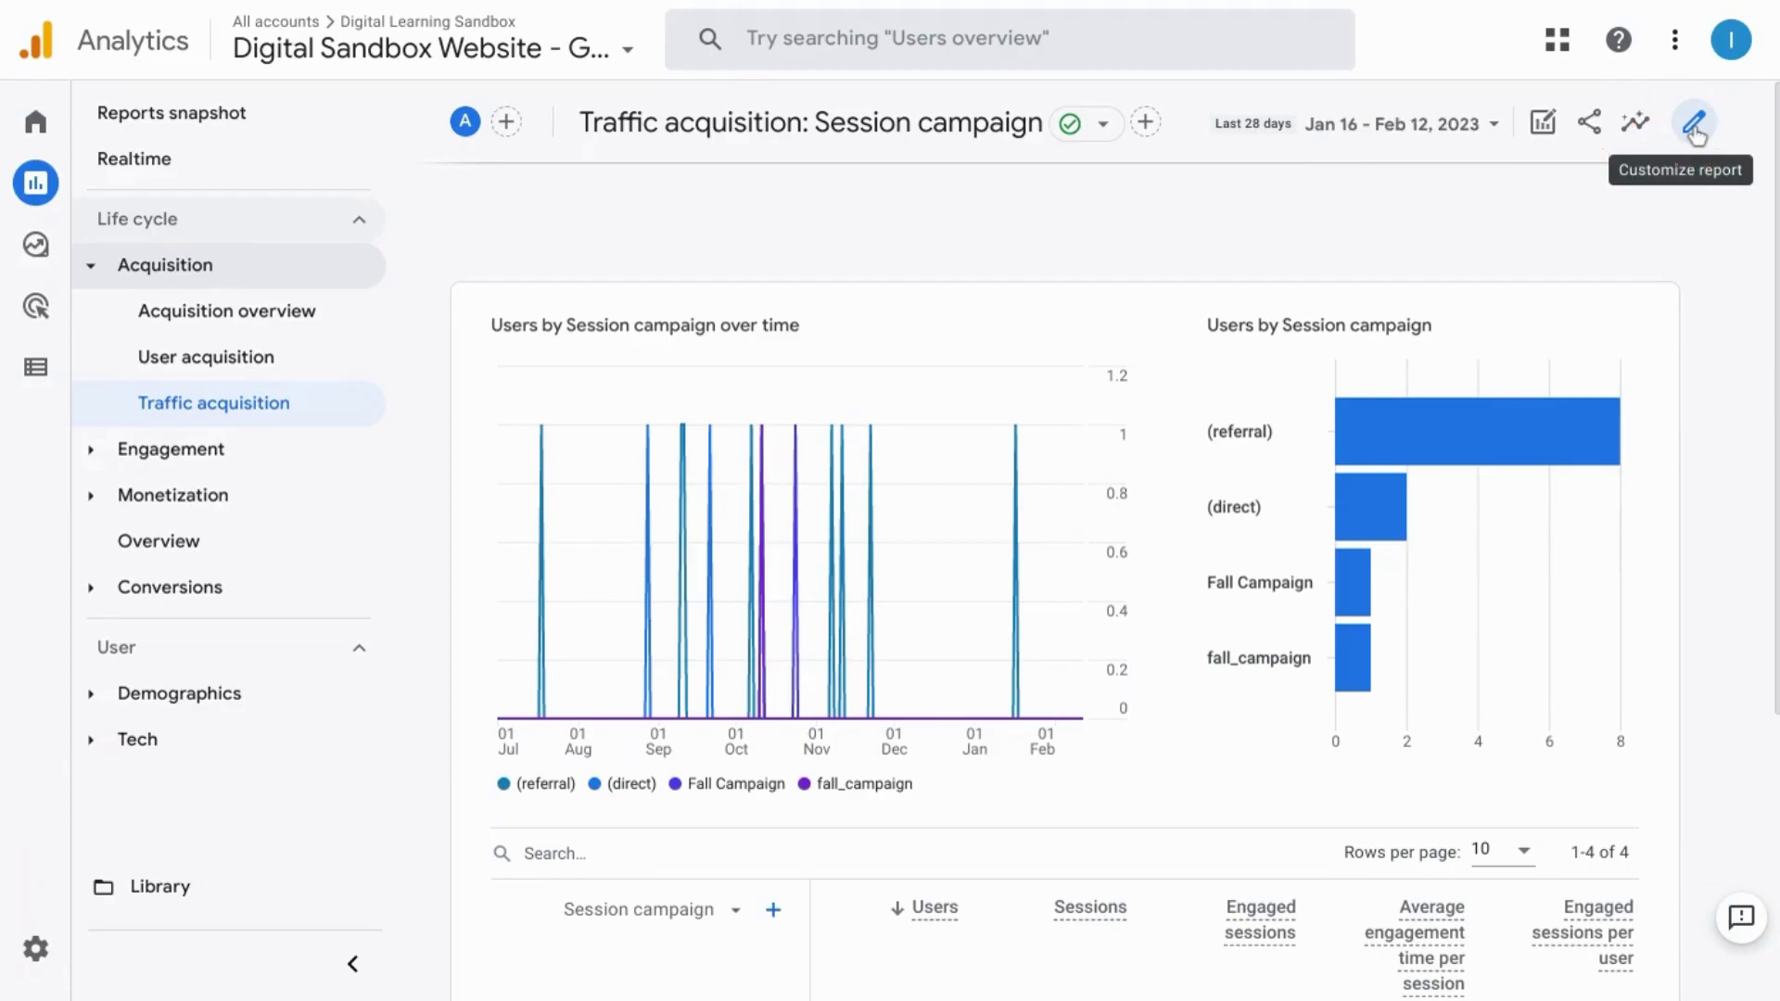
# In the report's Dimensions settings, set Session campaign as the default primary dimension
pyautogui.click(1695, 132)
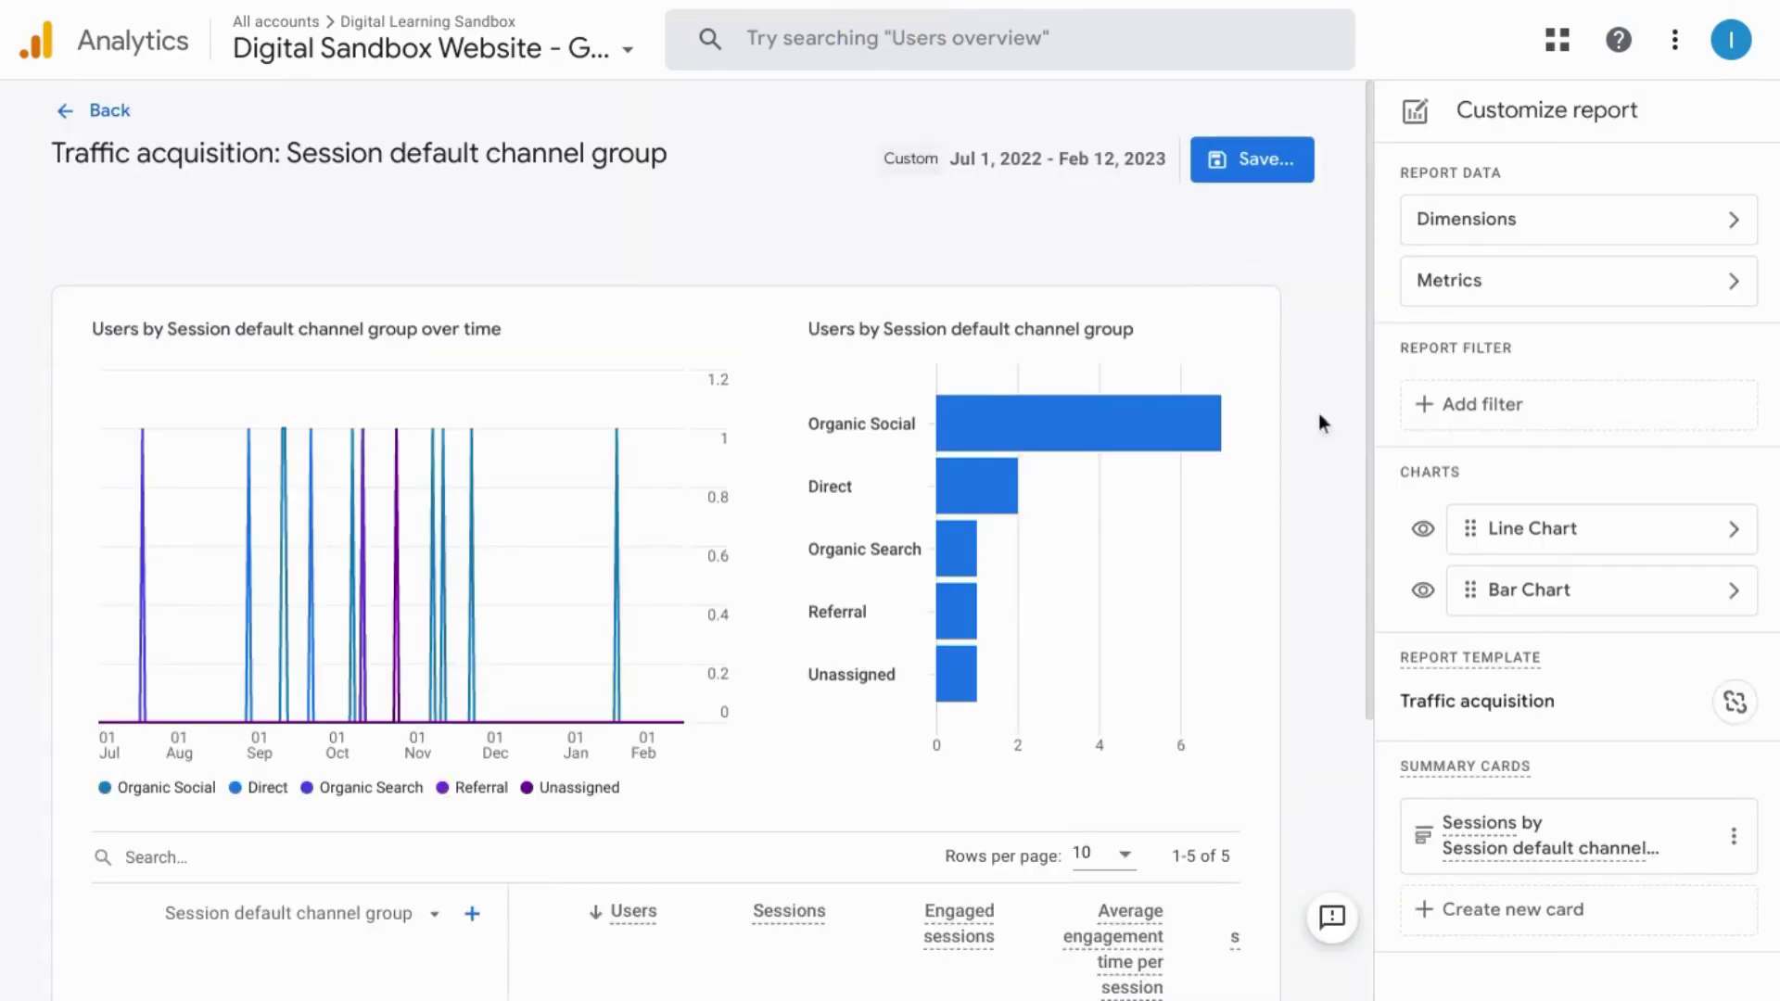
pyautogui.scroll(-3, 1327, 445)
pyautogui.scroll(-1, 1327, 440)
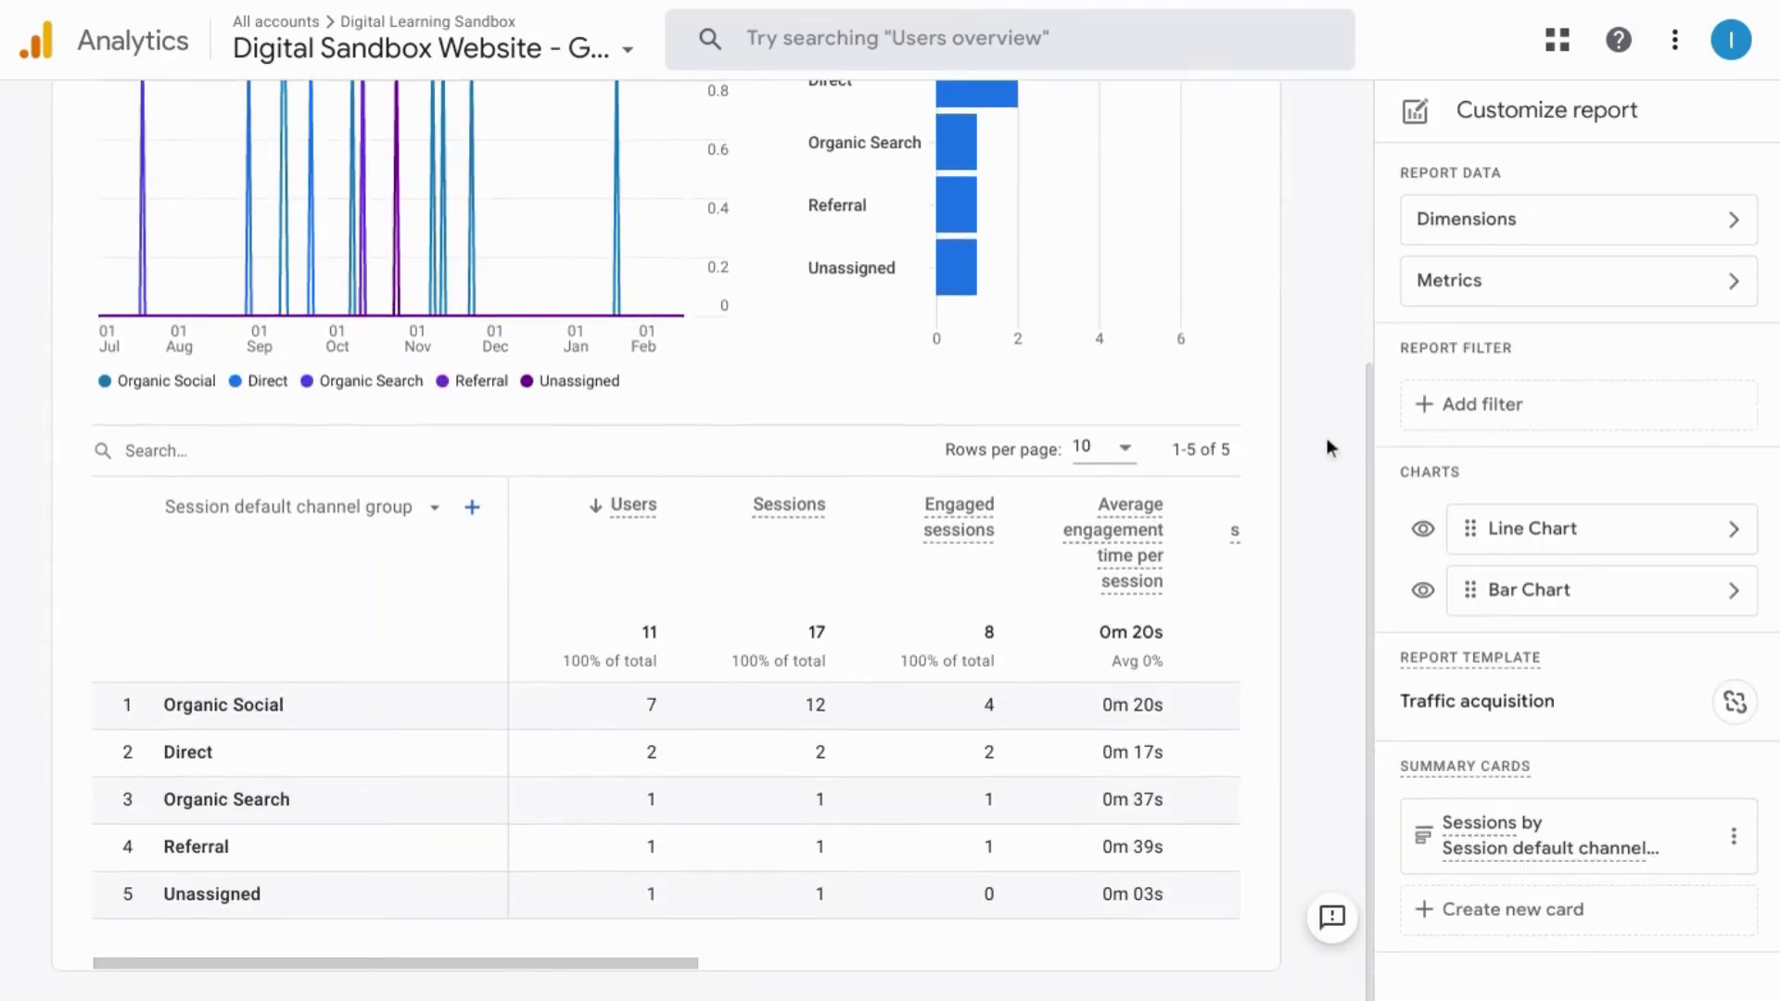
pyautogui.click(1549, 228)
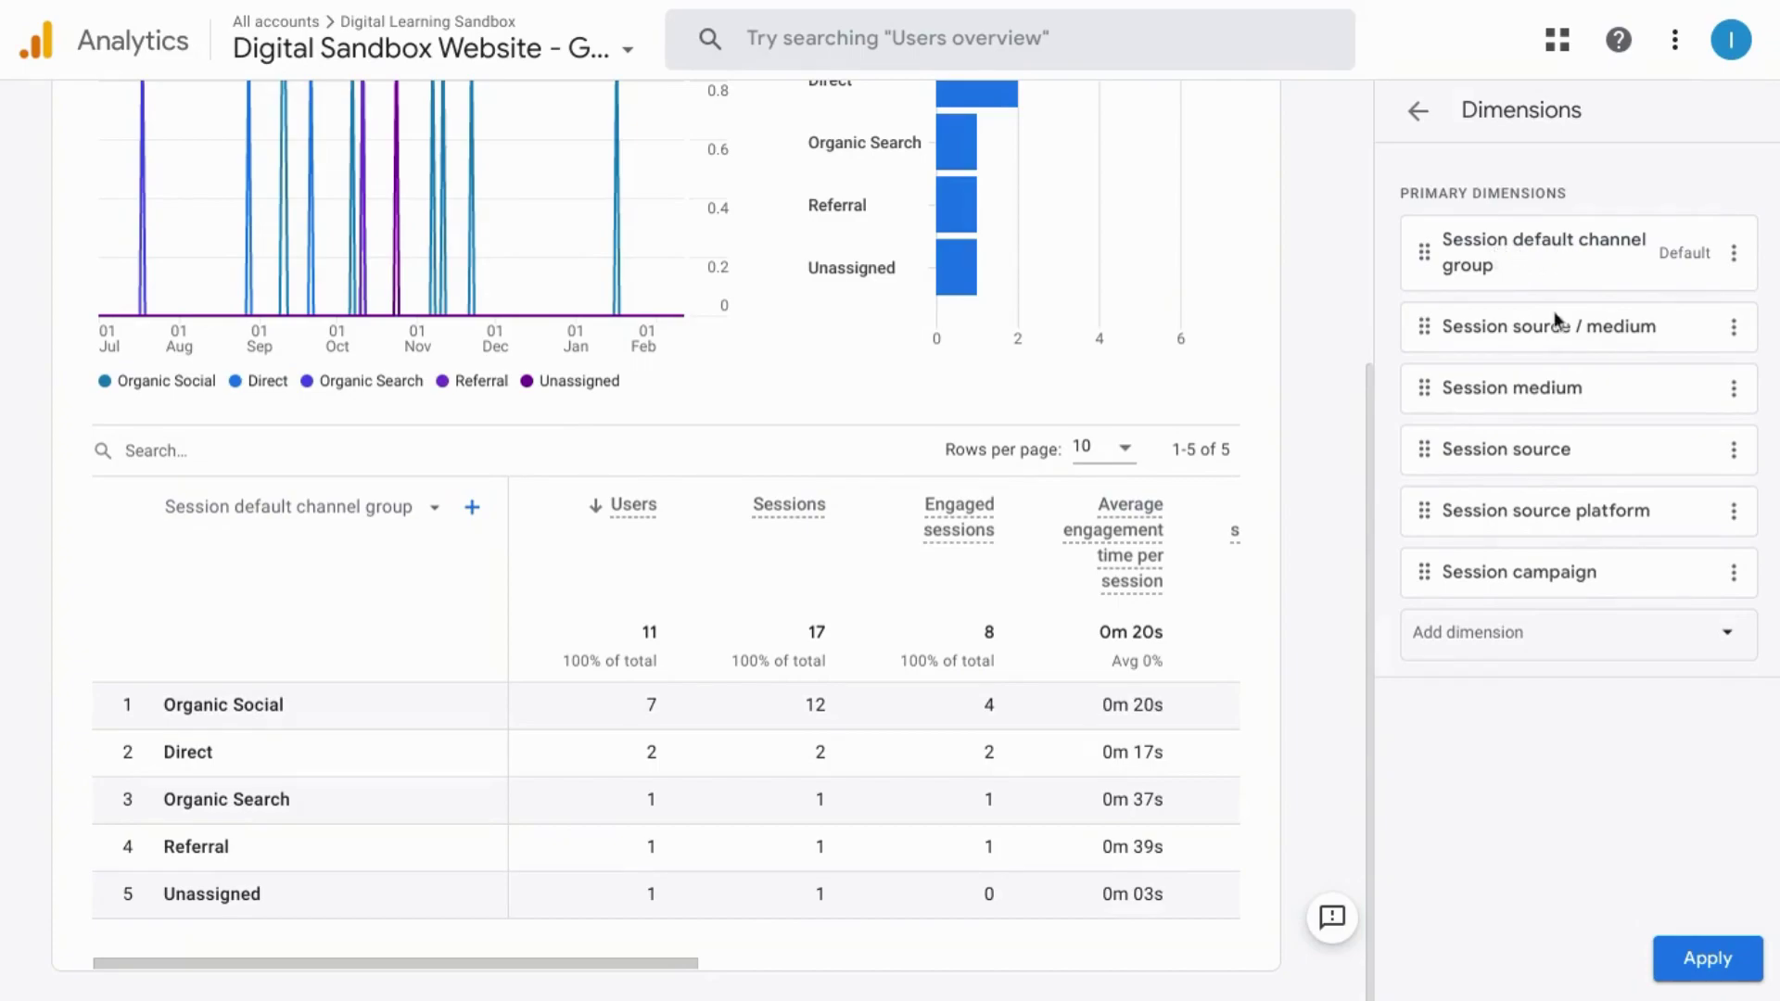
pyautogui.click(1732, 579)
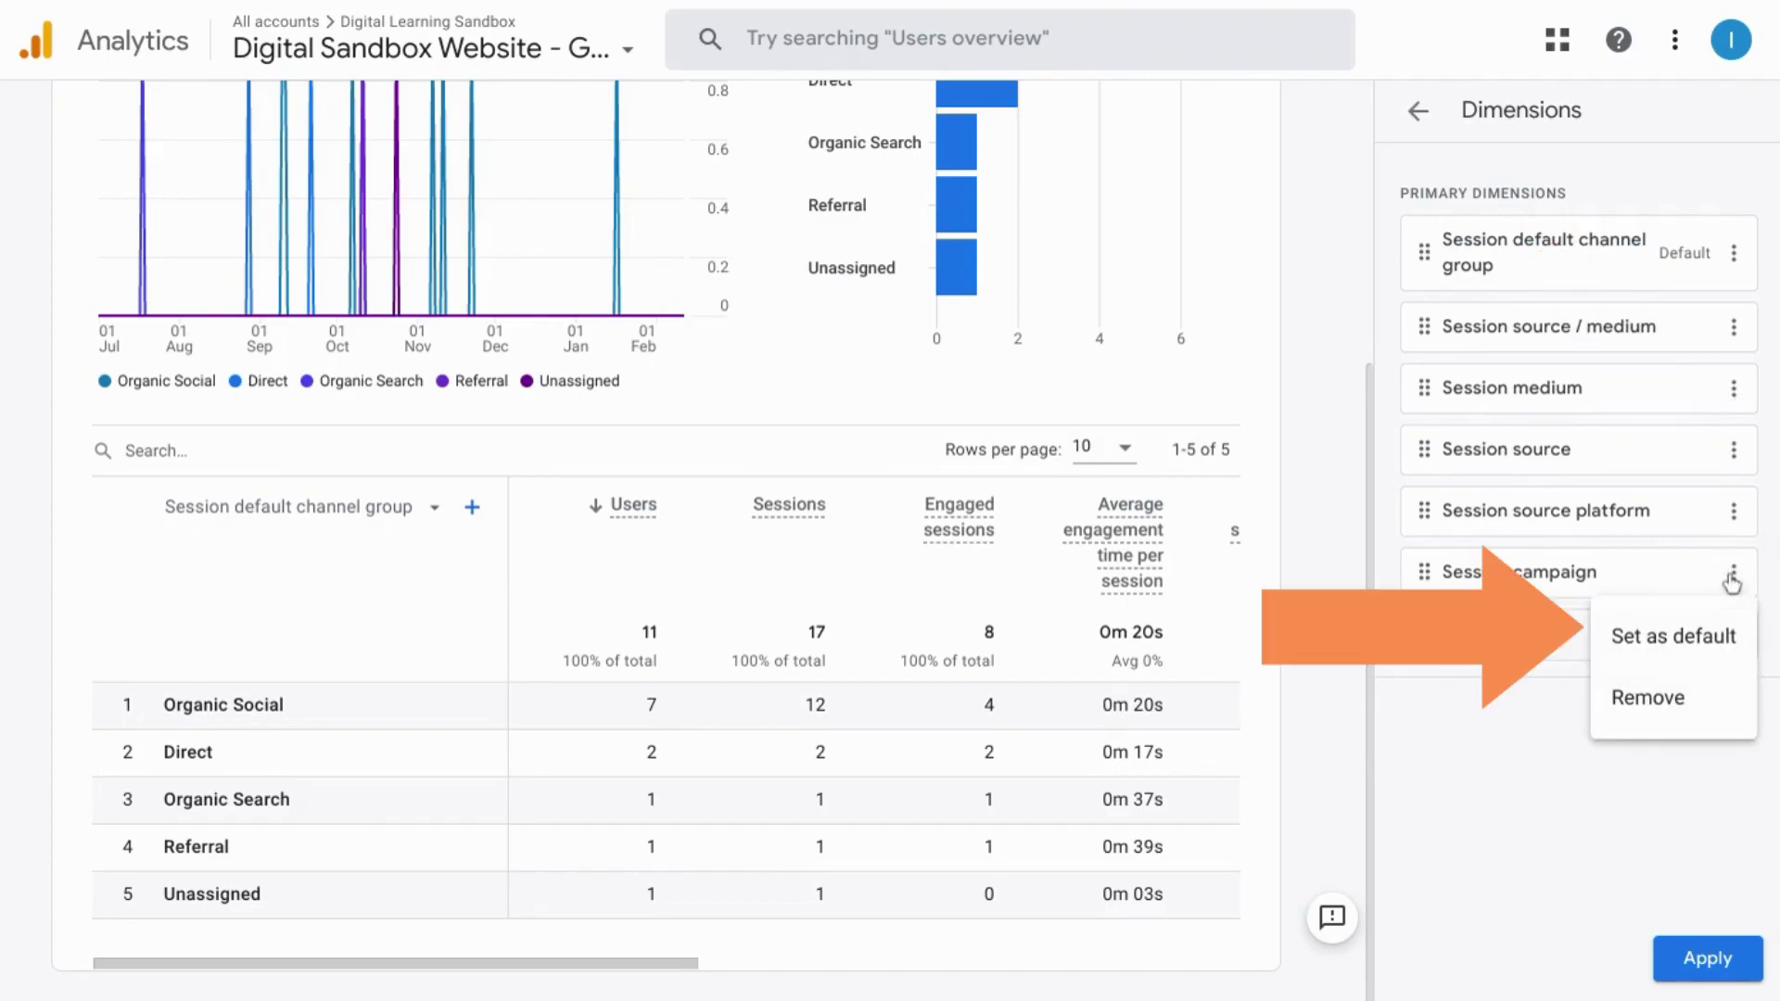
pyautogui.click(1640, 654)
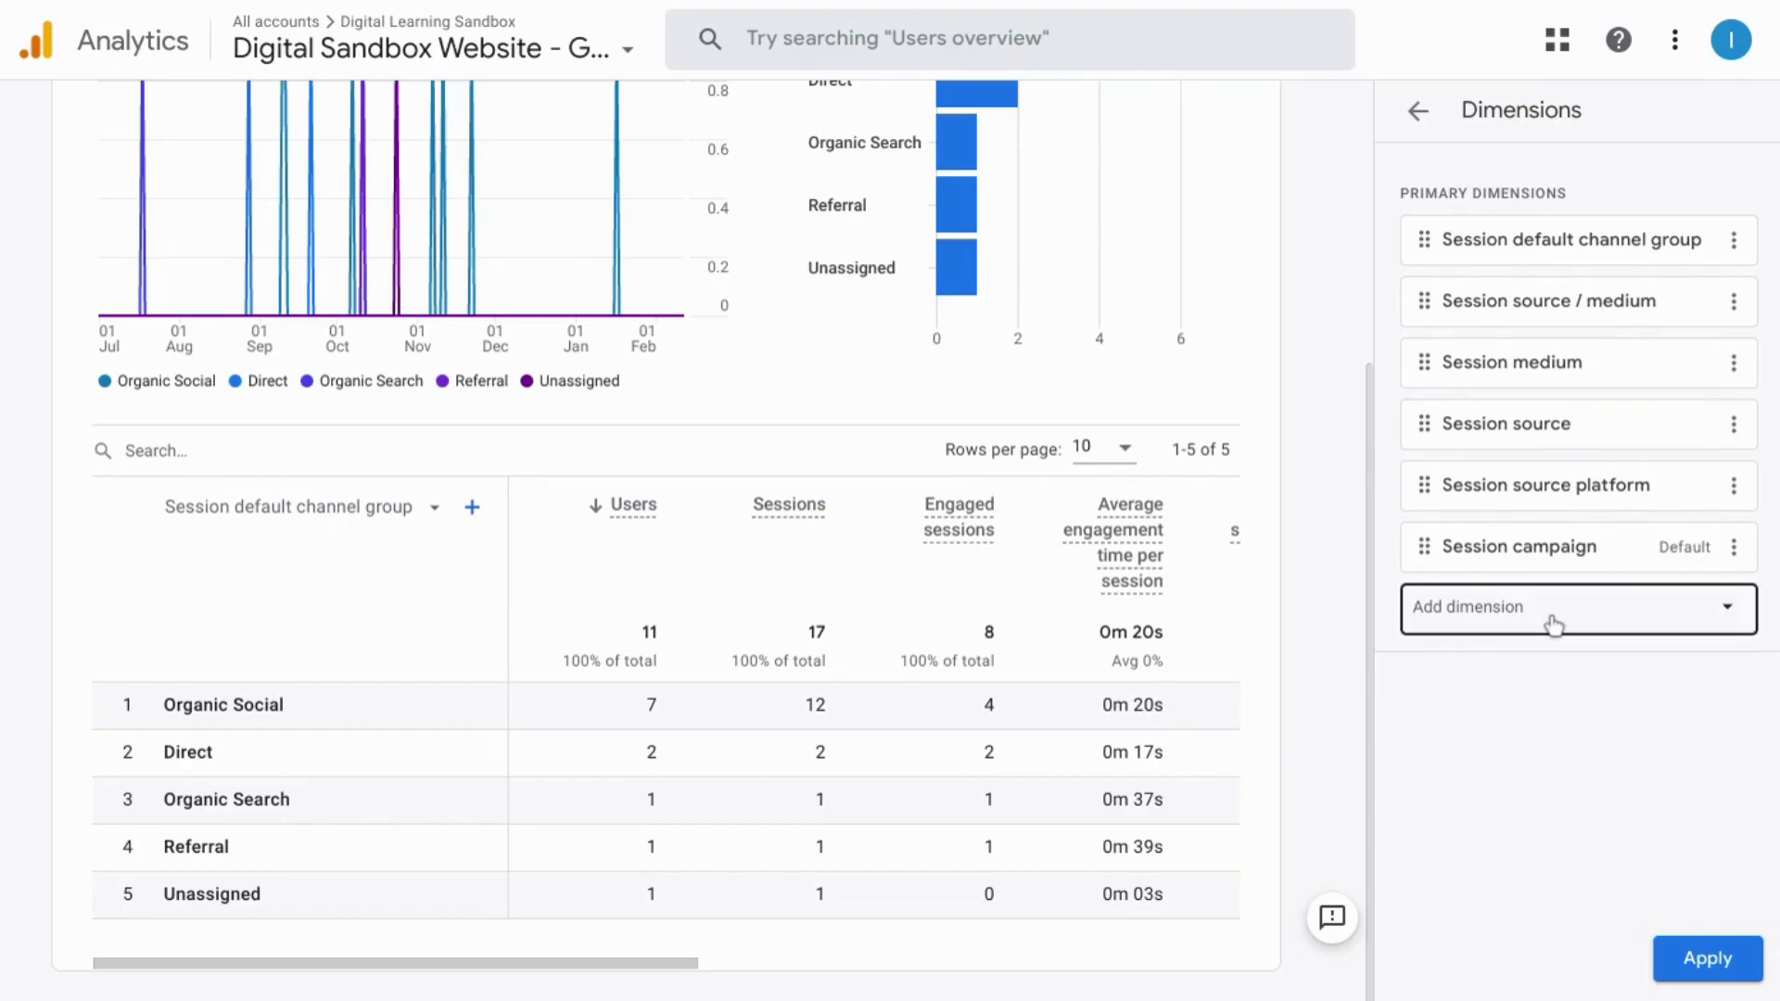
# Apply the Session campaign default and add Session source / medium as a second dimension column
pyautogui.click(1707, 961)
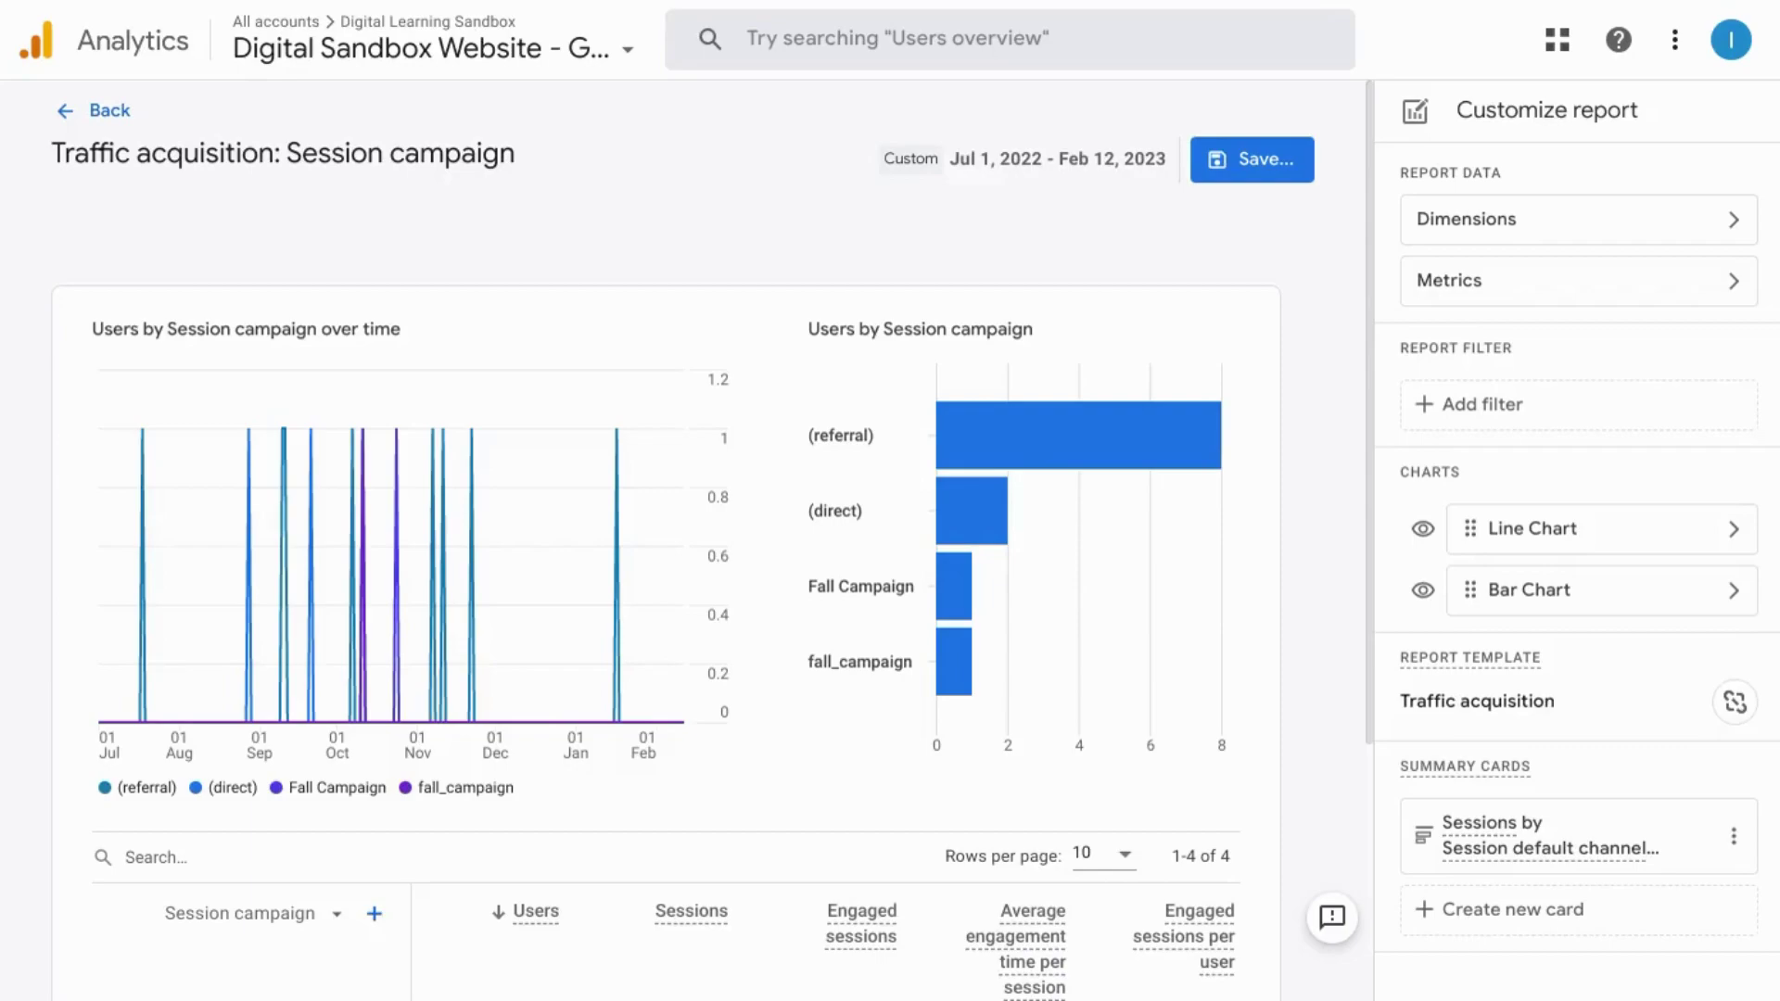
pyautogui.scroll(-2, 375, 714)
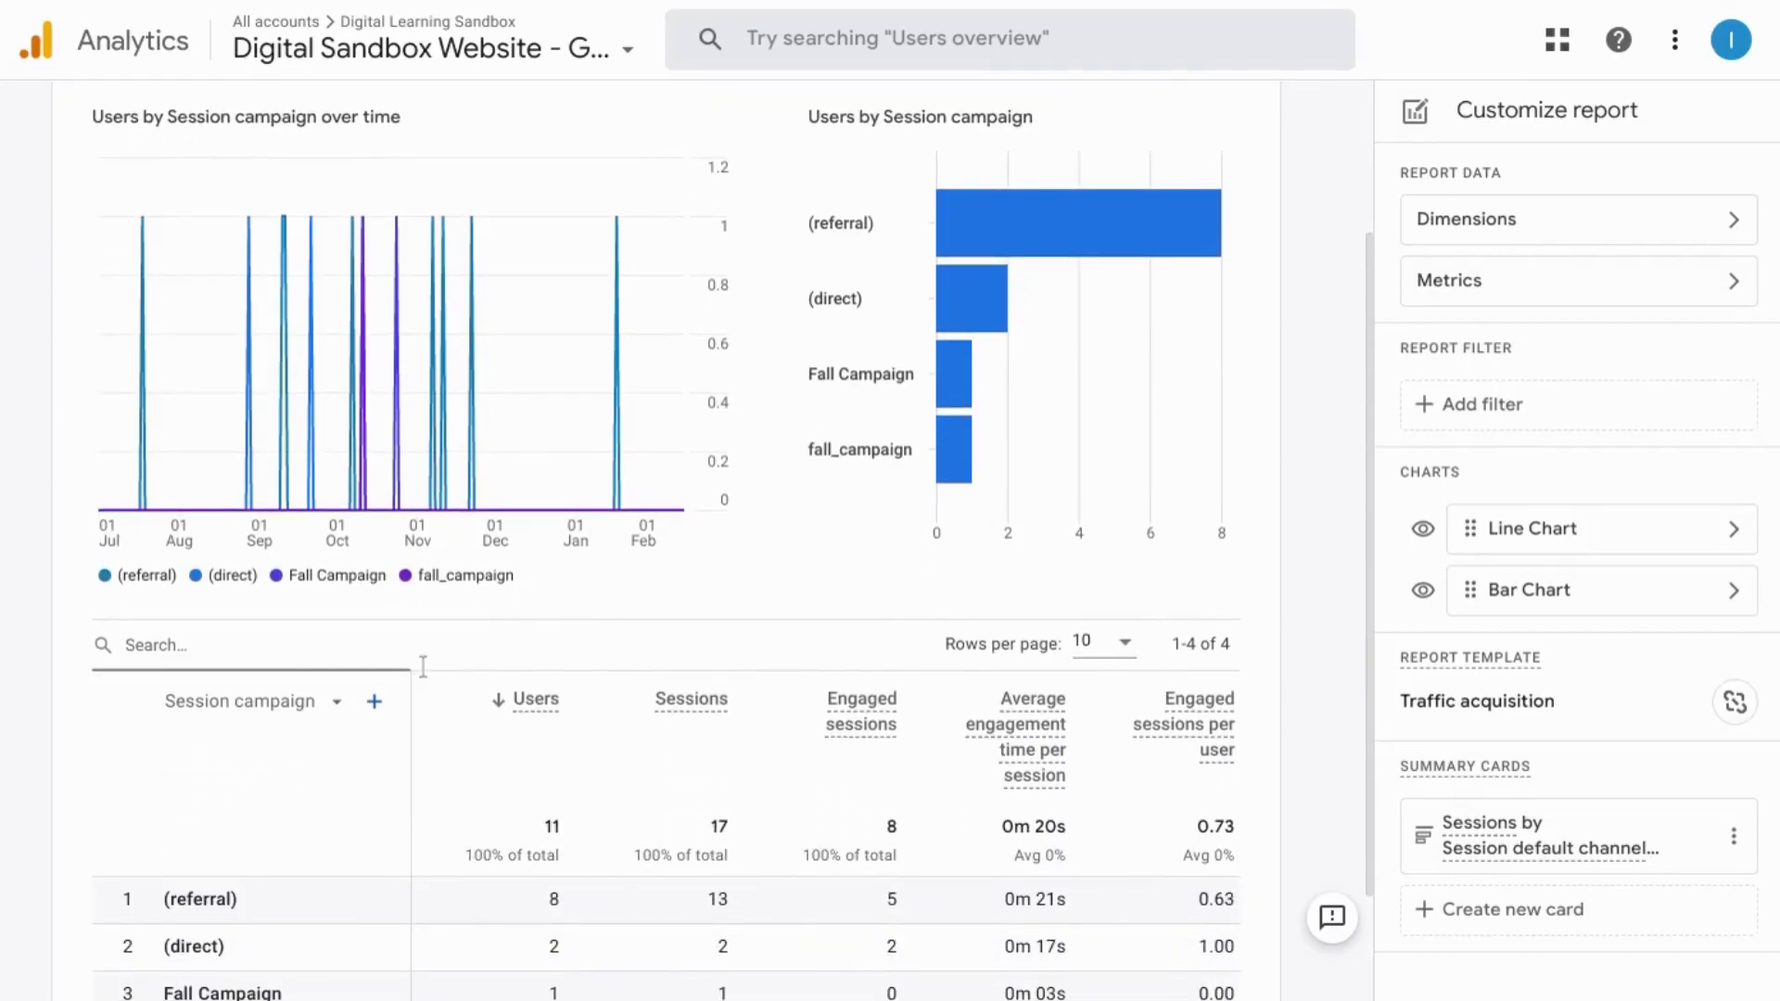
pyautogui.click(375, 705)
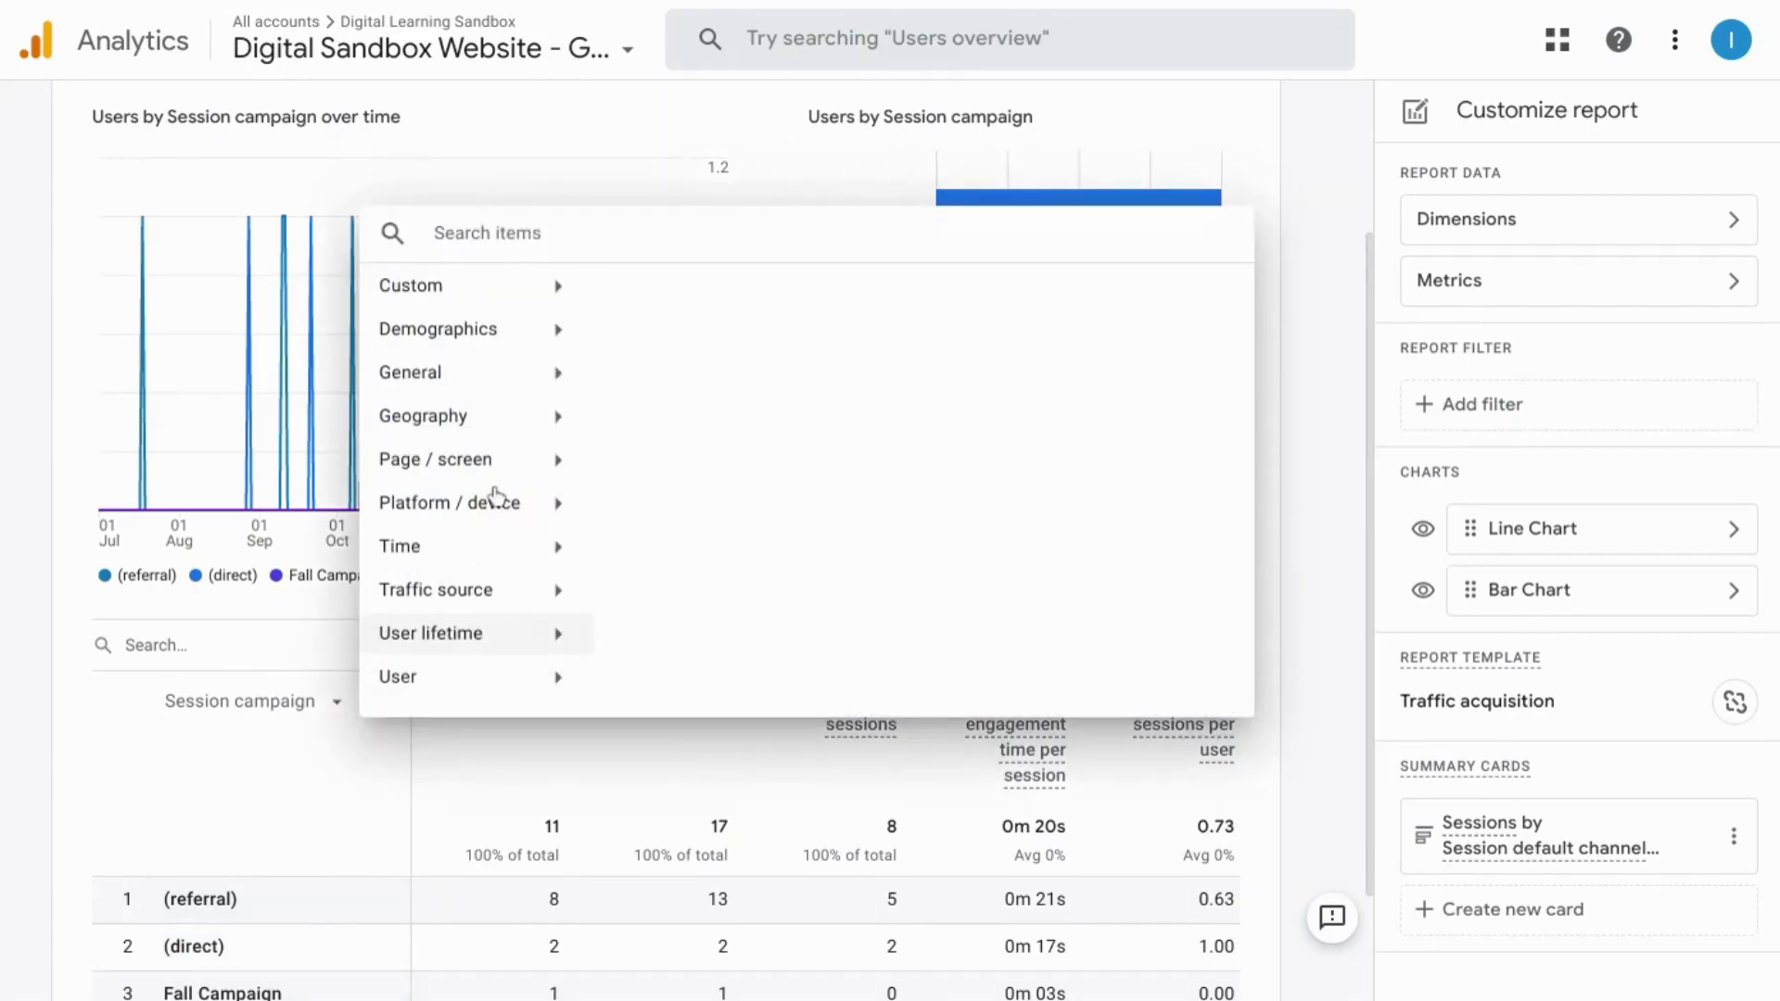
pyautogui.write('sour')
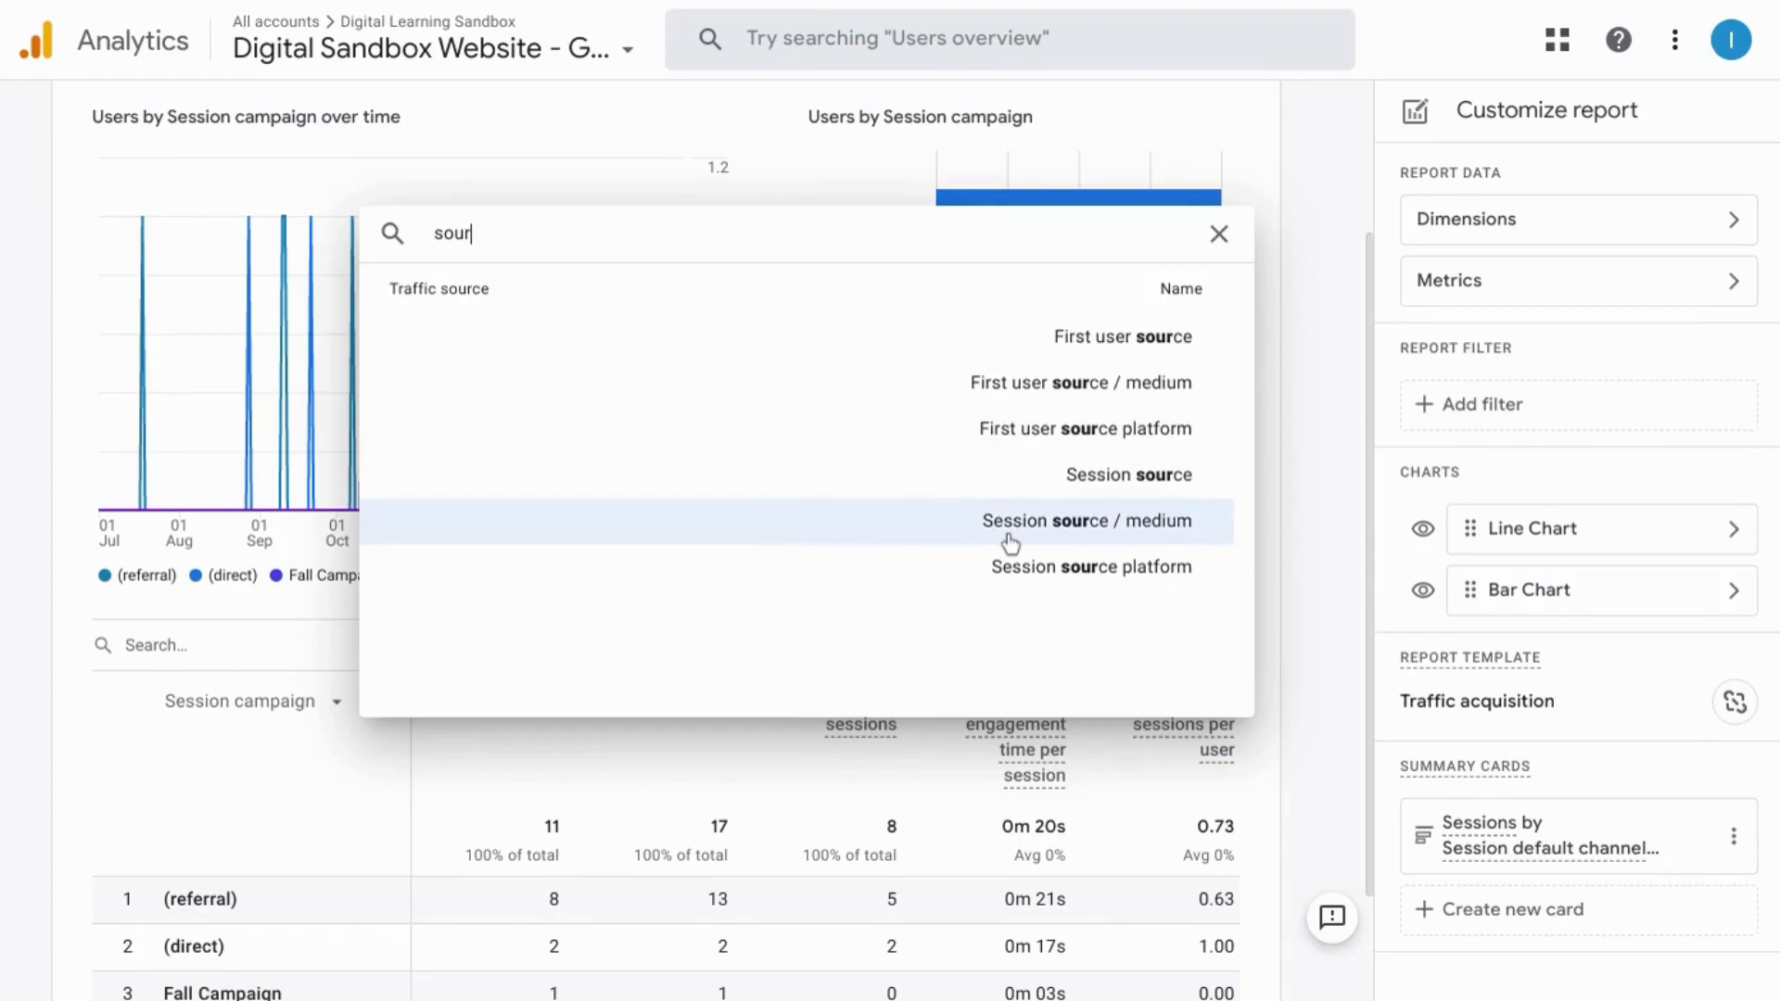
pyautogui.click(1010, 533)
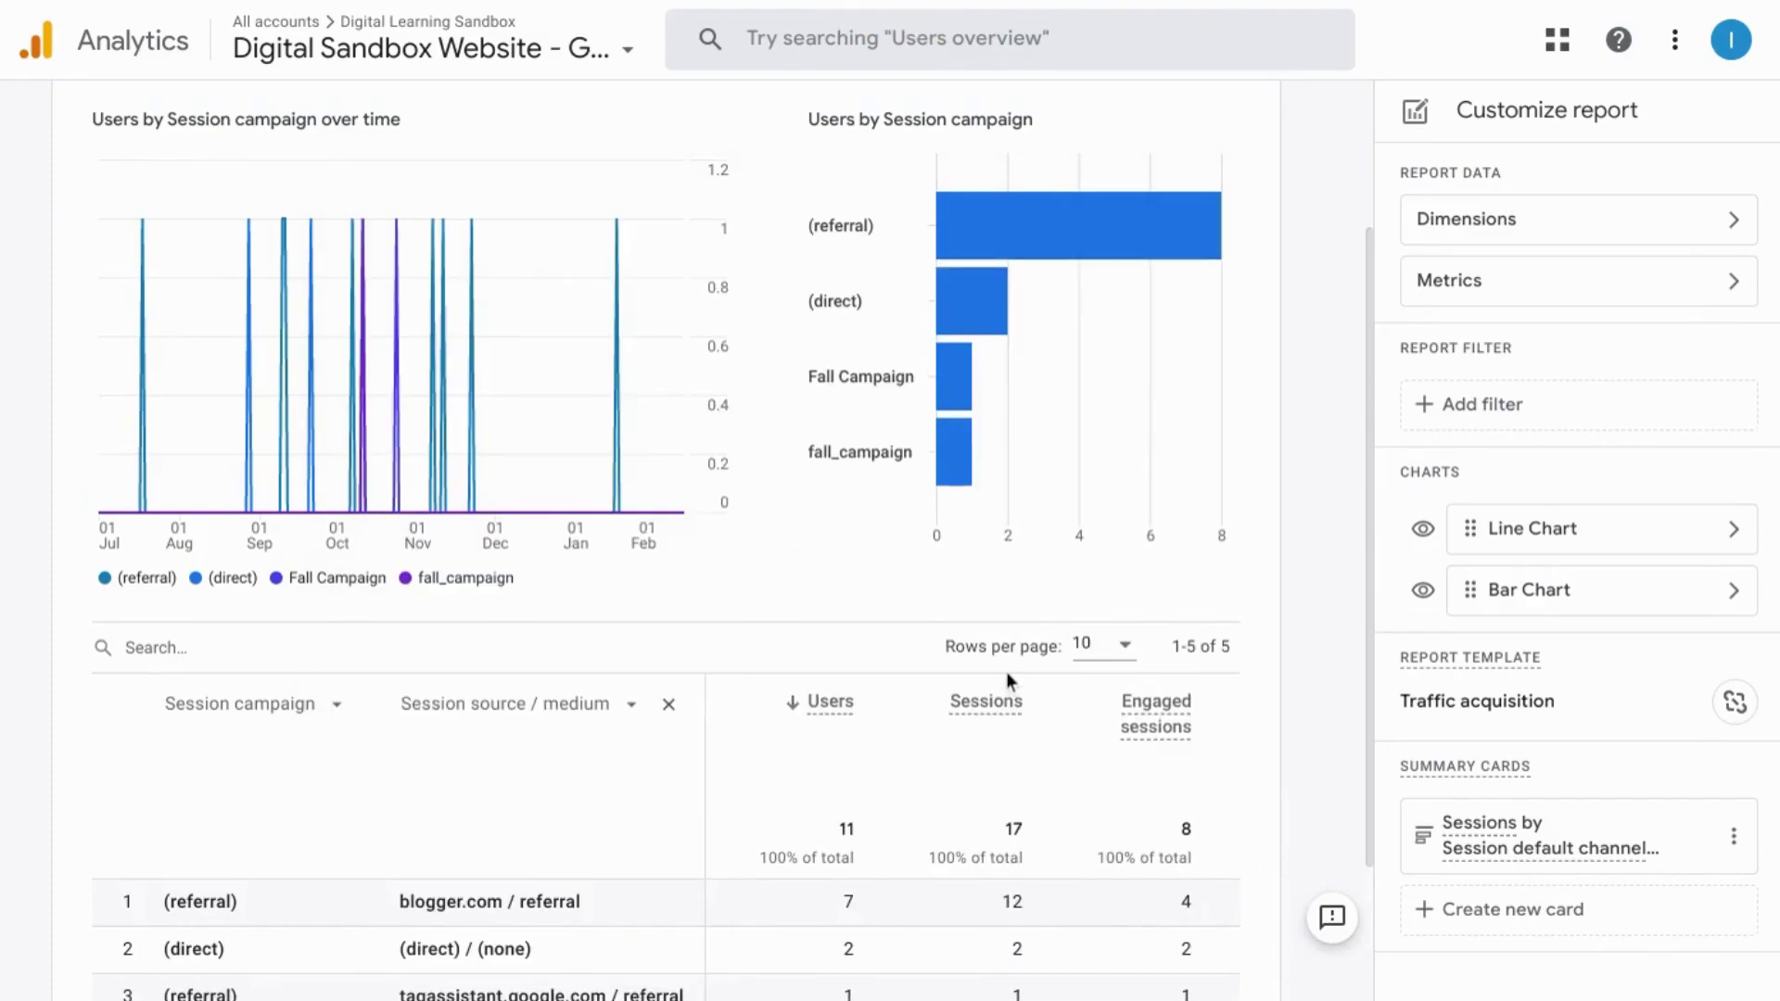
# Save the customized report as a new report named 'Campaigns'
pyautogui.scroll(4, 1005, 671)
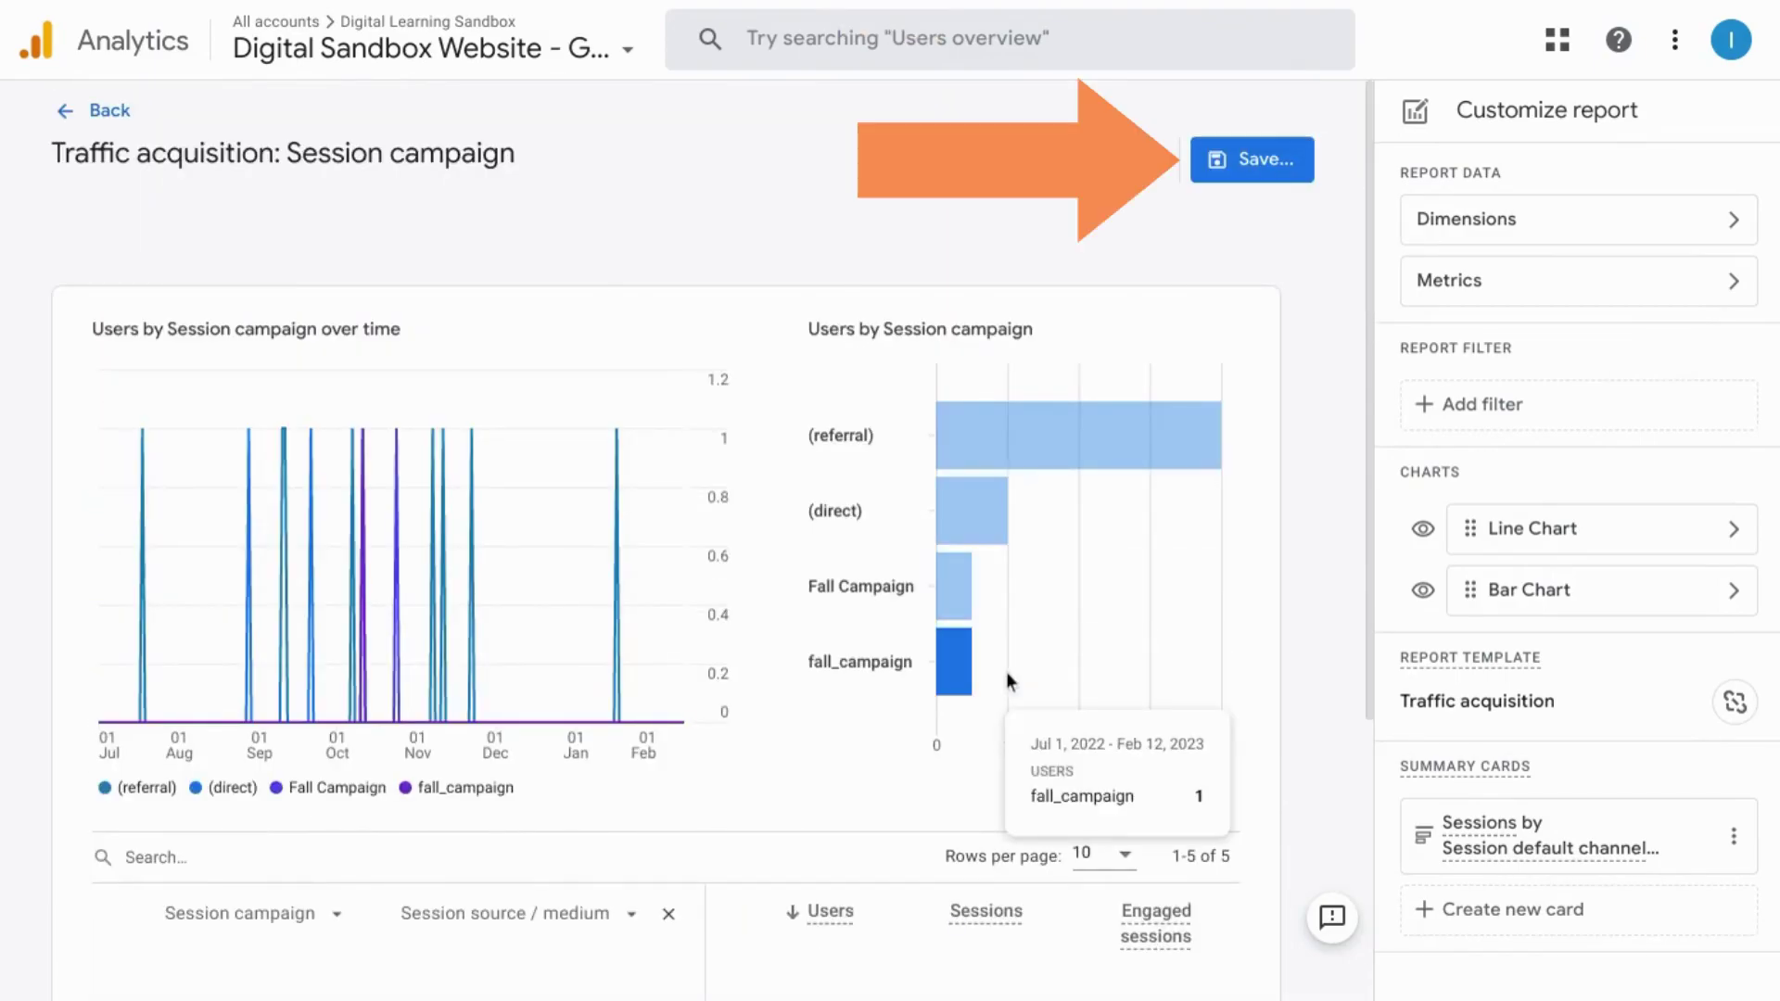
pyautogui.click(1263, 159)
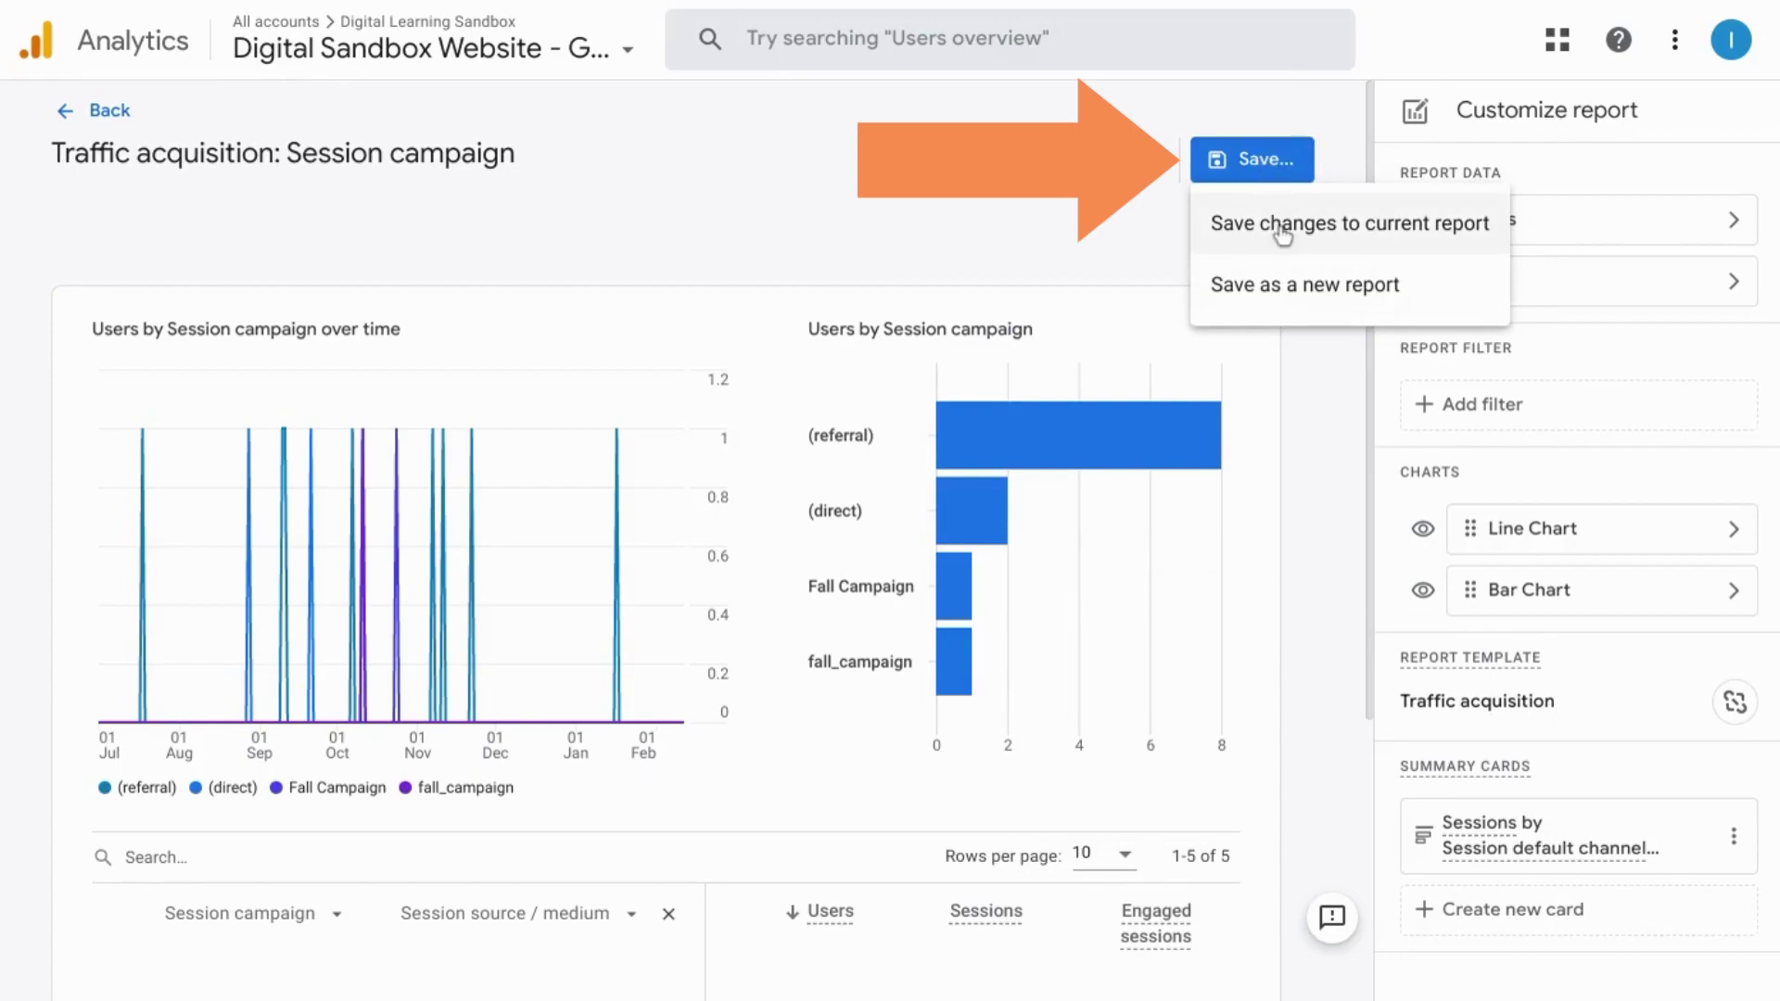
pyautogui.click(1259, 289)
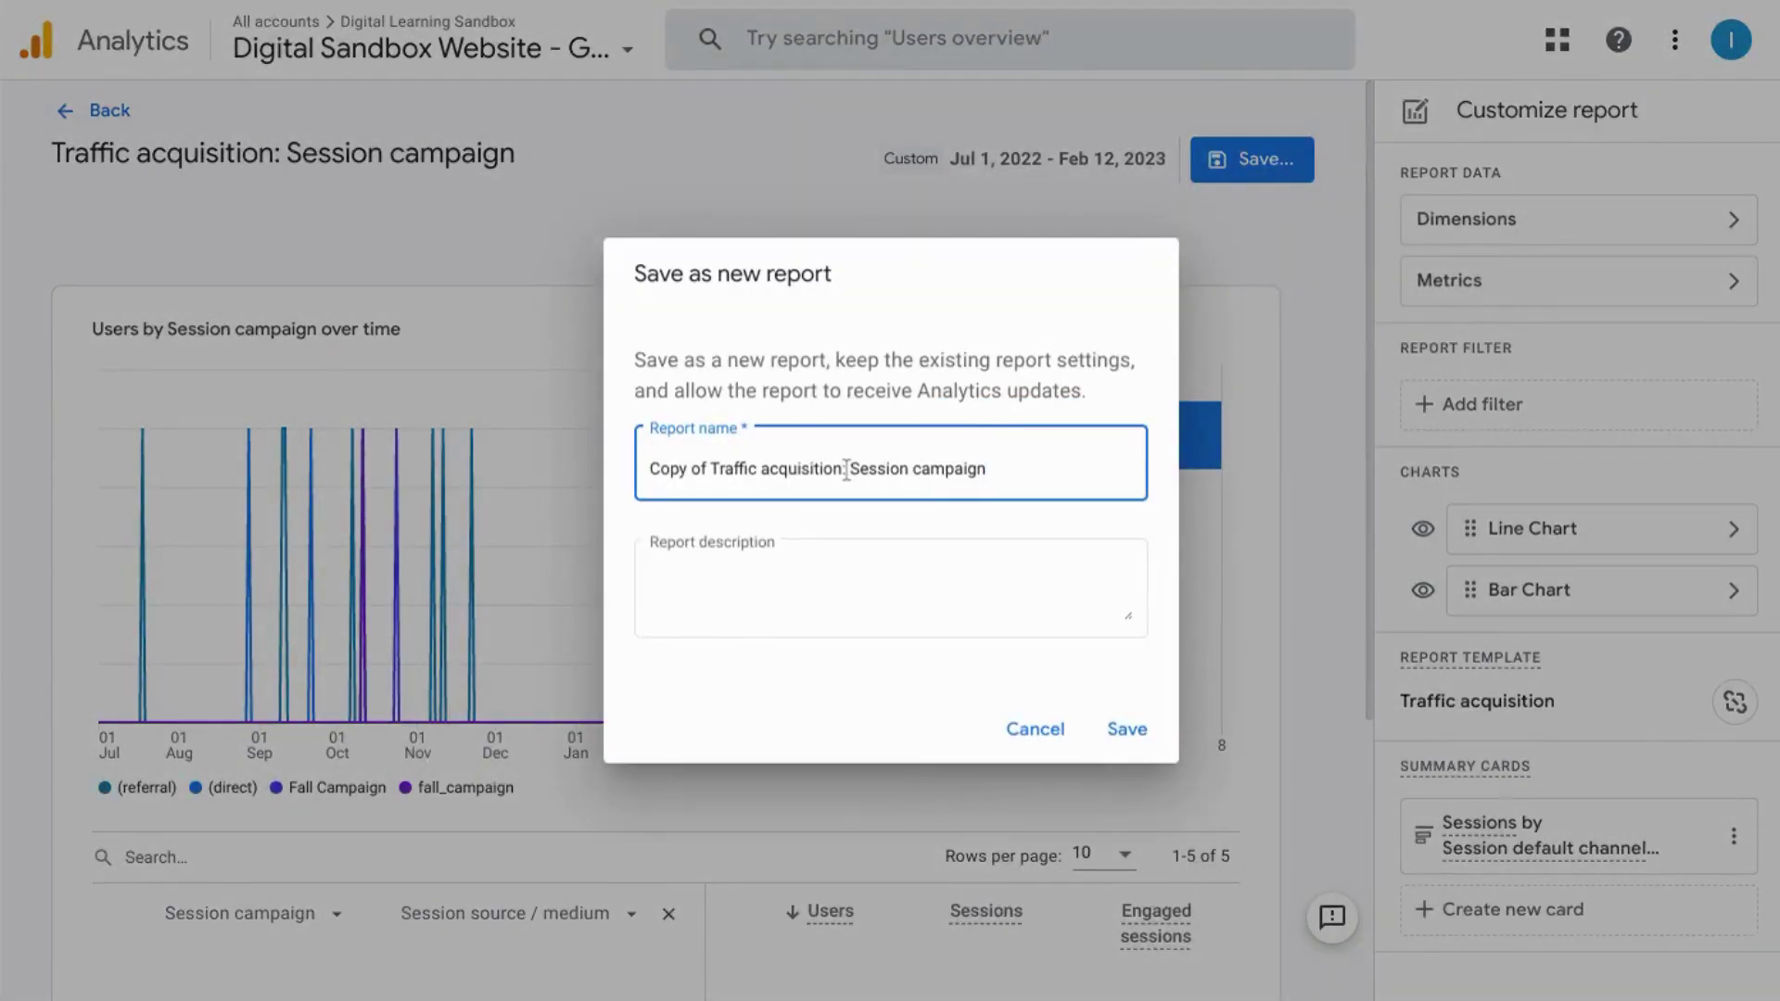
pyautogui.tripleClick(847, 472)
pyautogui.write('Campaigns')
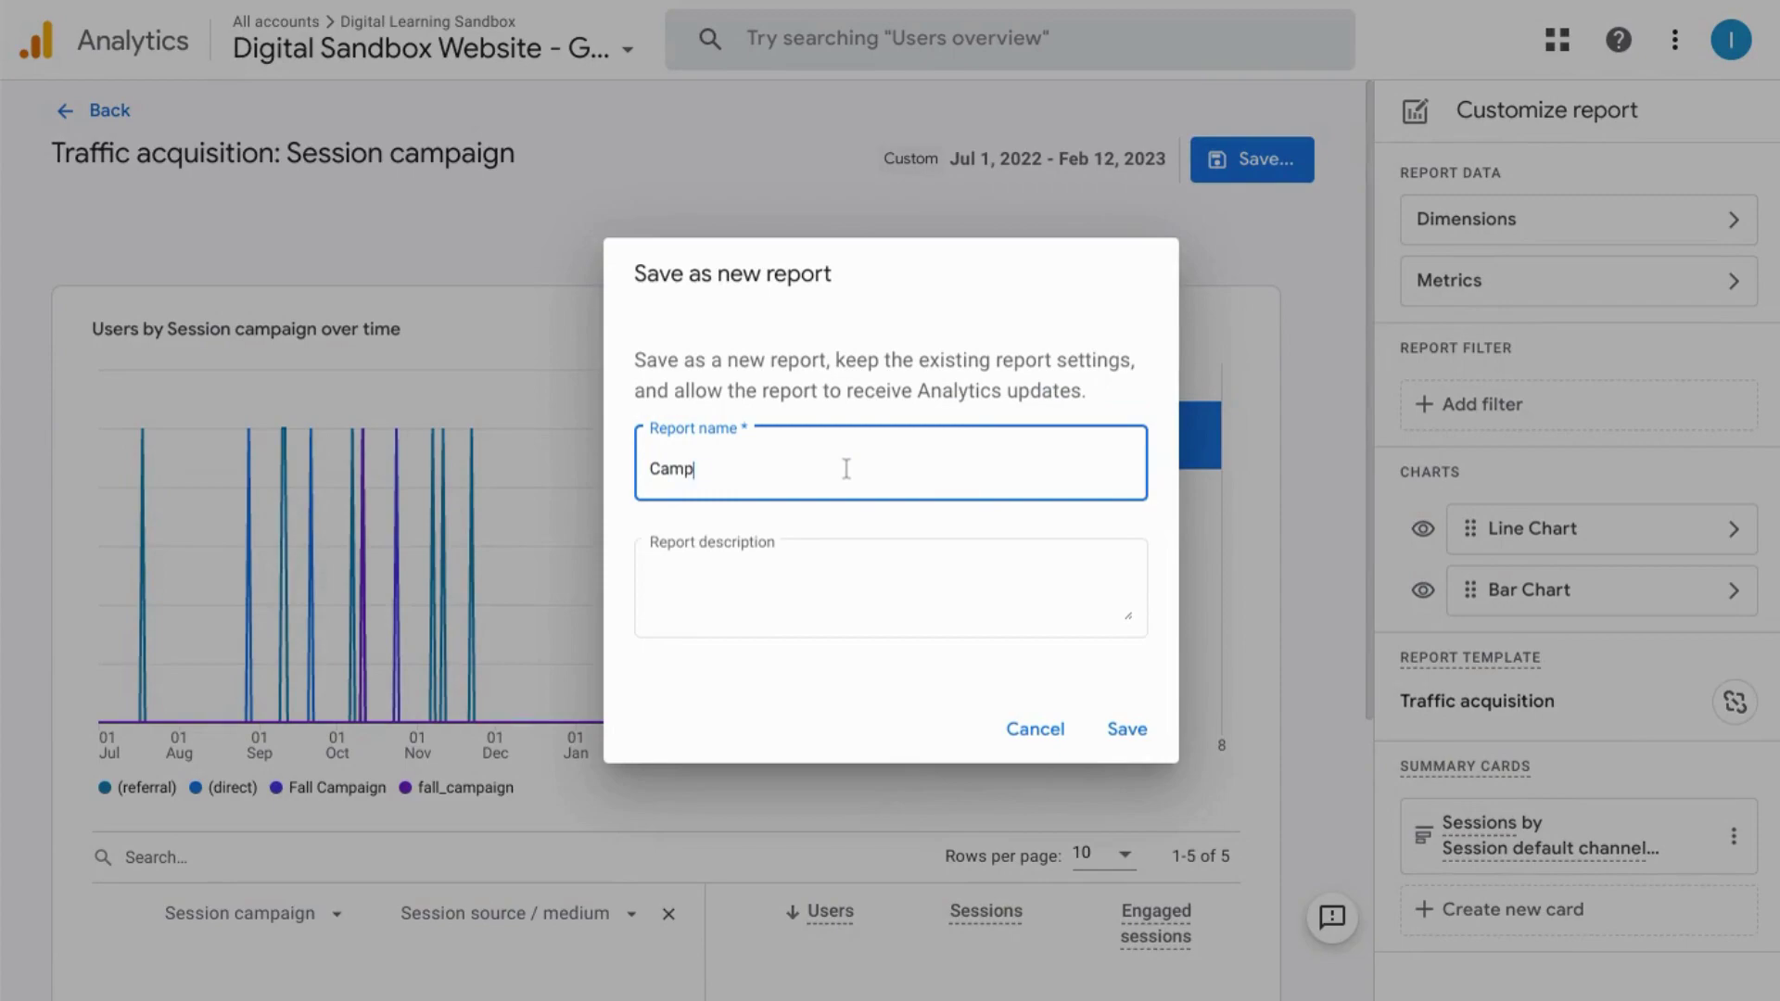
pyautogui.click(1124, 732)
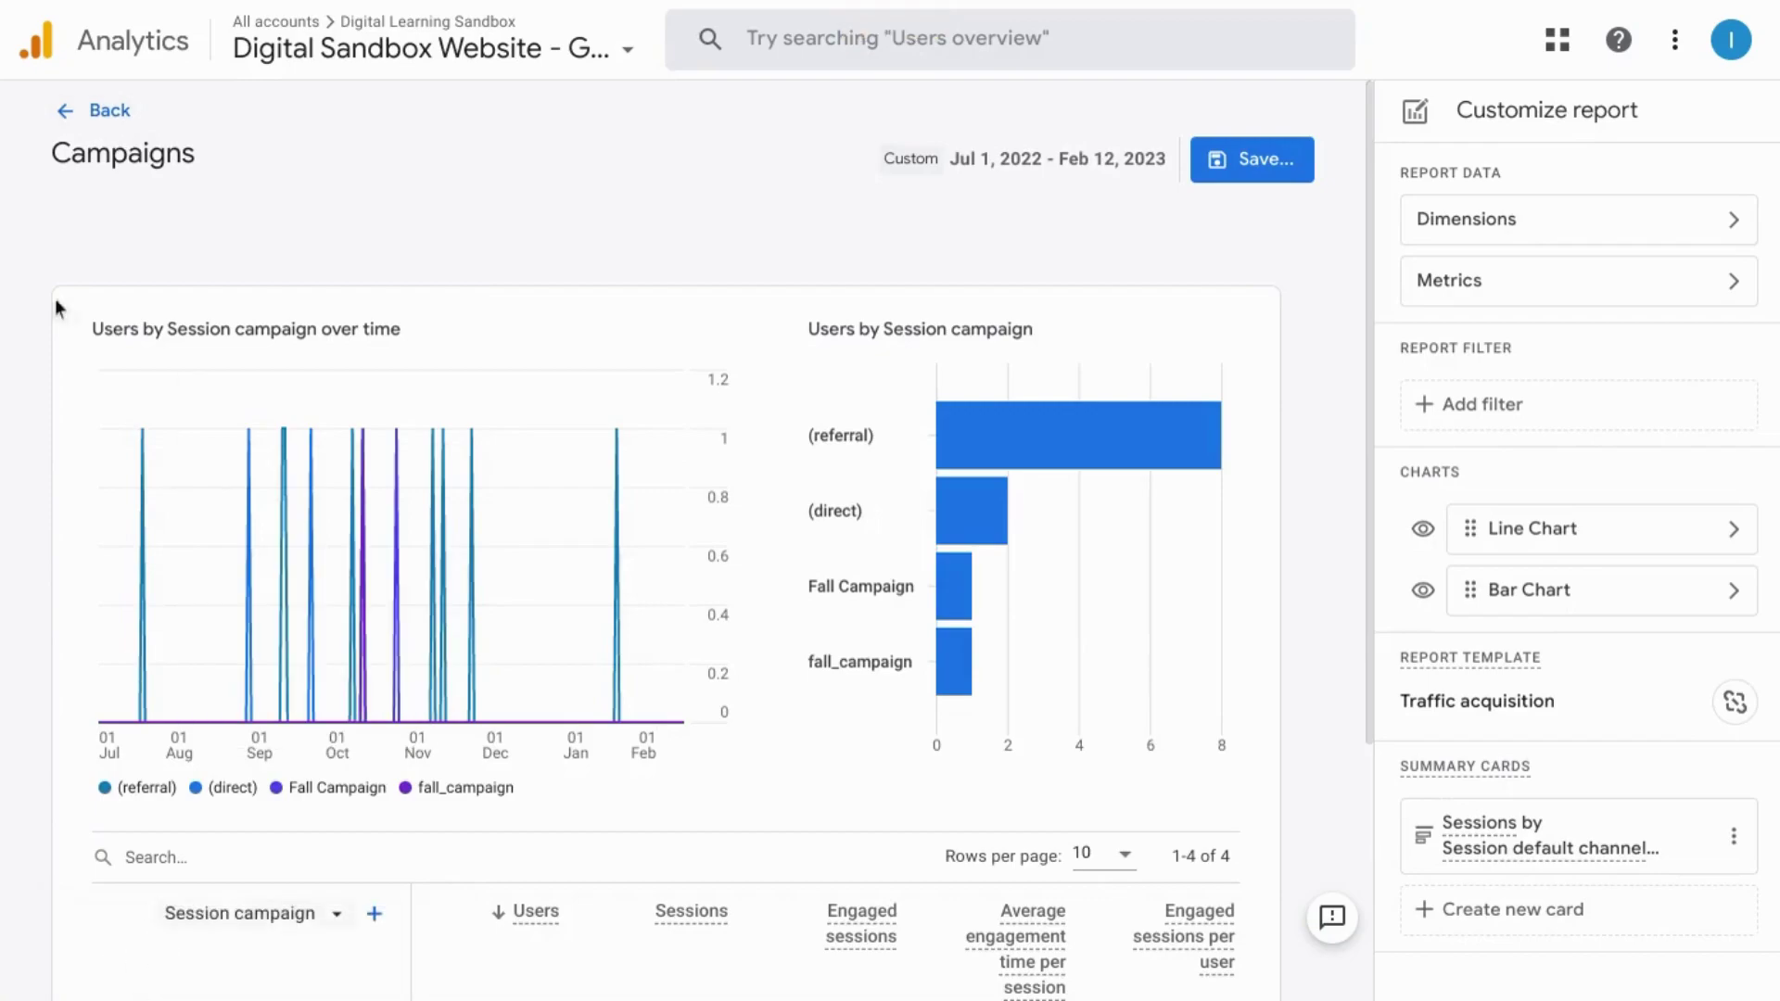
# Leave the report and open the Library, browsing to the Life cycle collection card
pyautogui.click(111, 113)
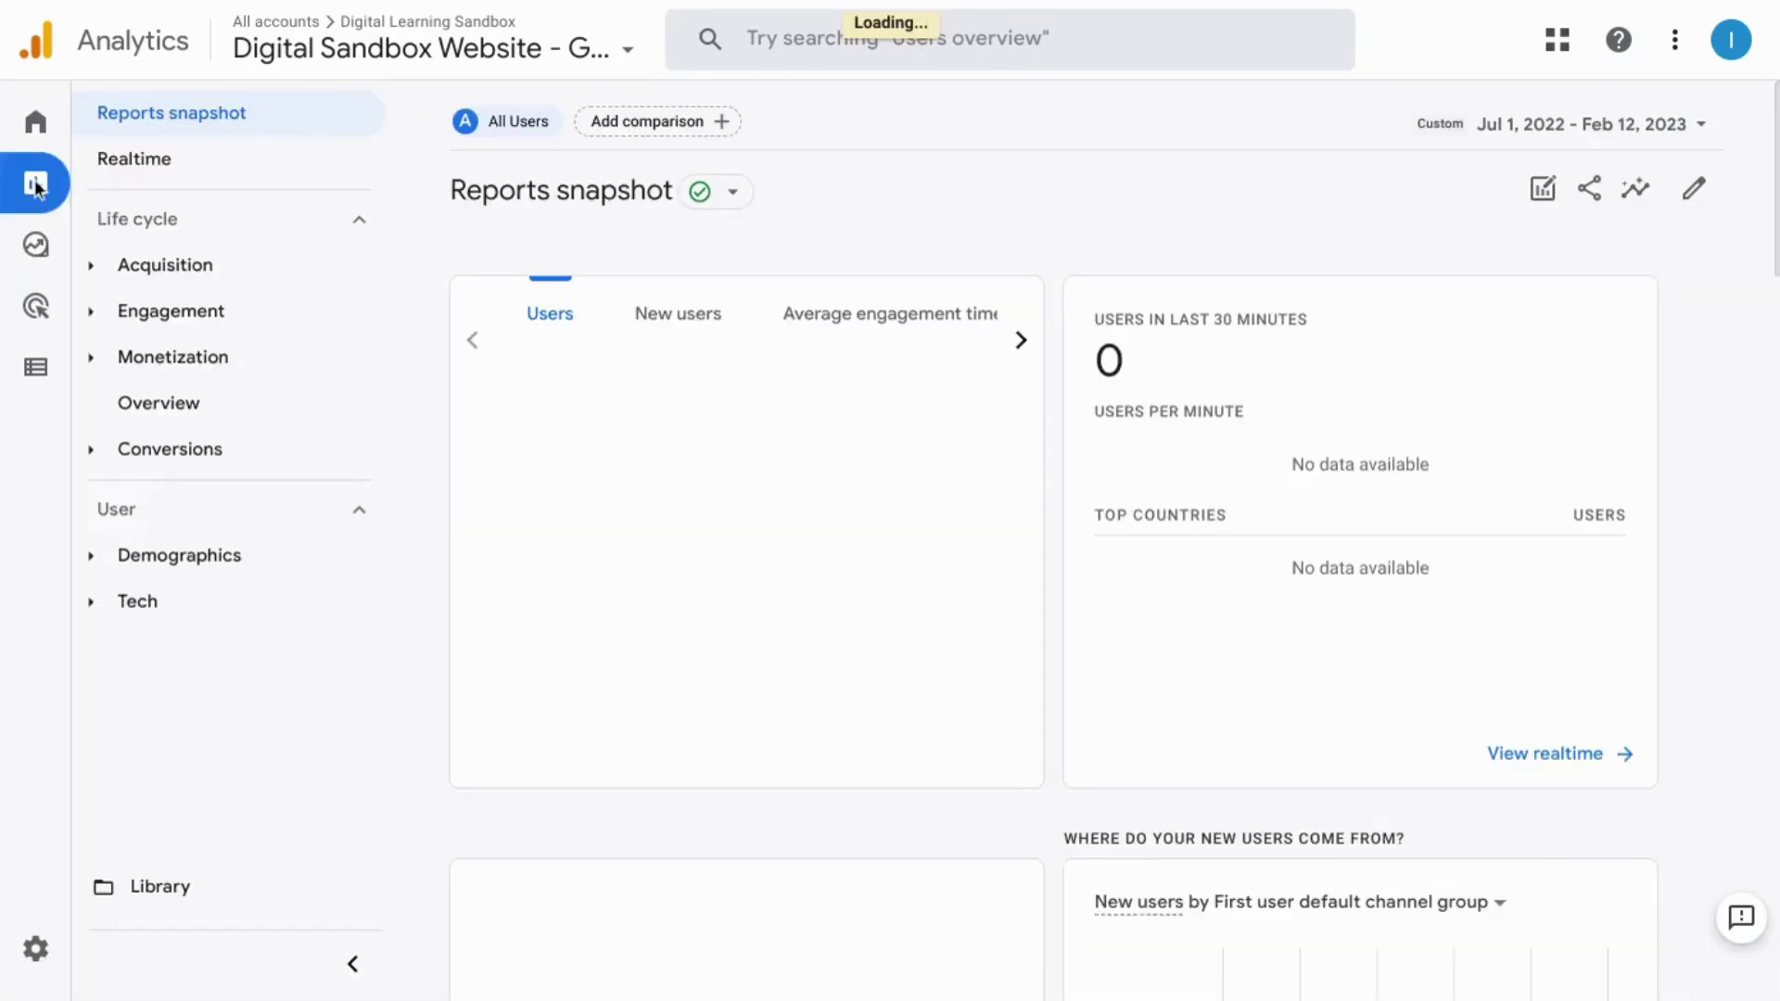
pyautogui.moveTo(72, 183)
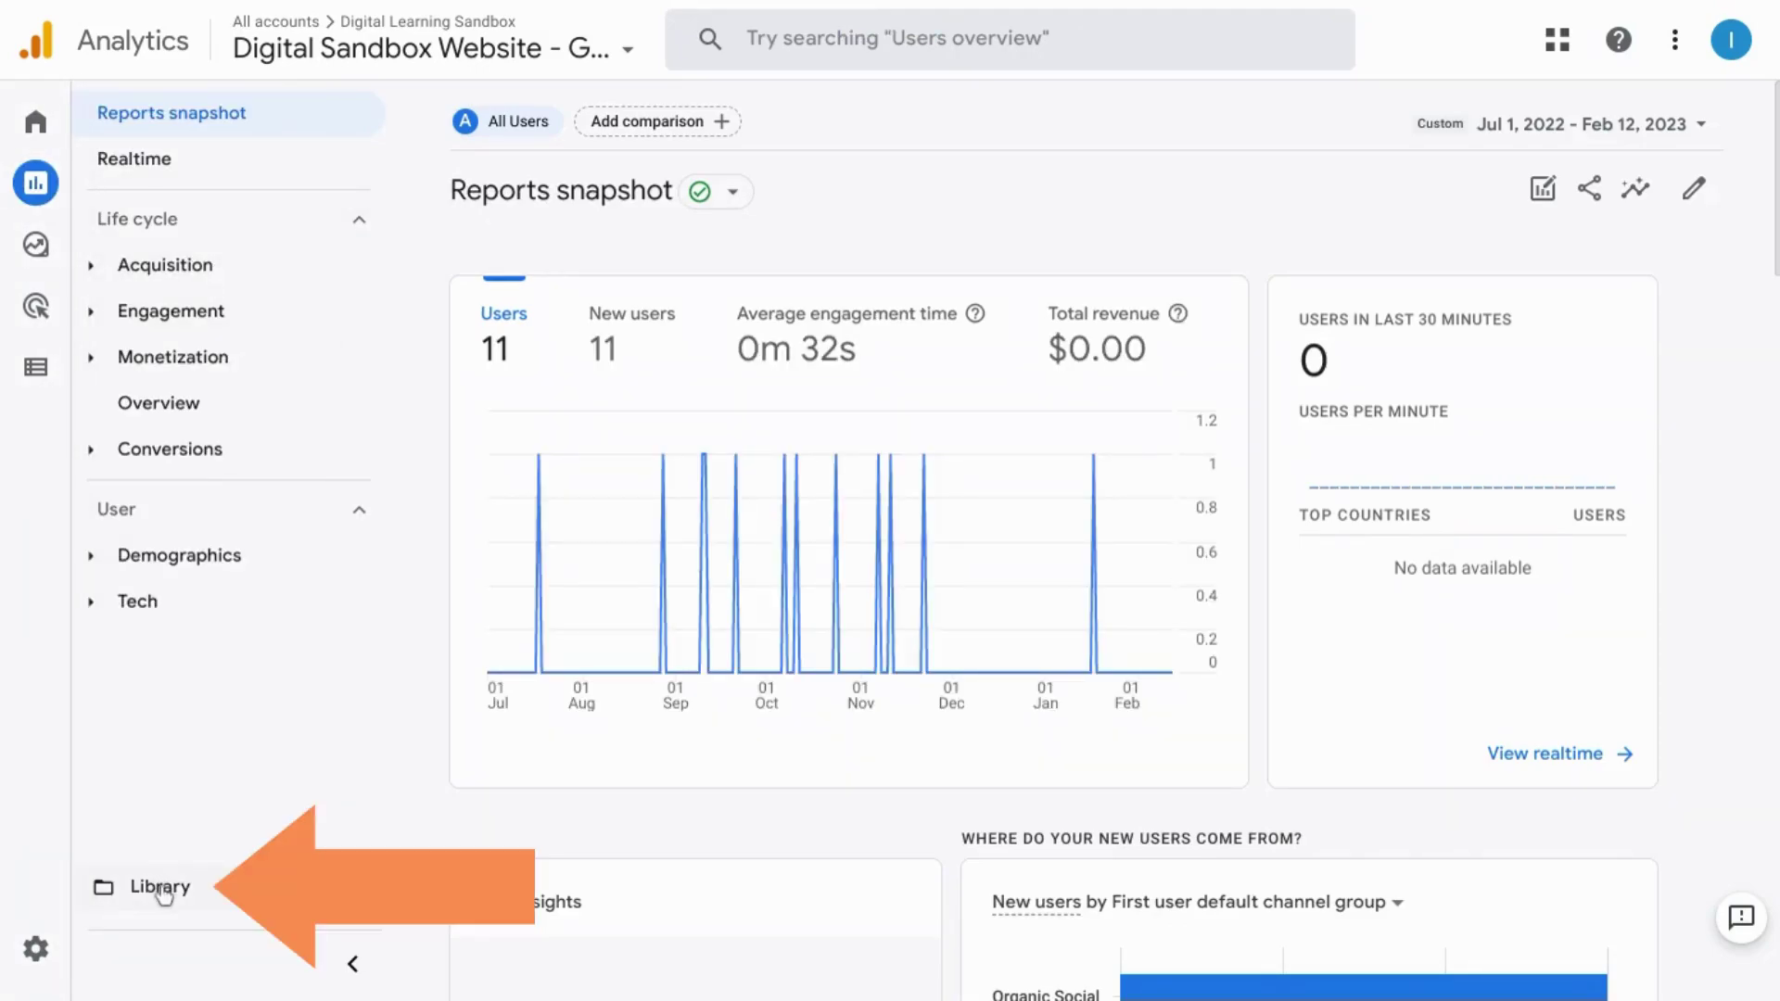
pyautogui.click(163, 888)
pyautogui.scroll(-3, 982, 488)
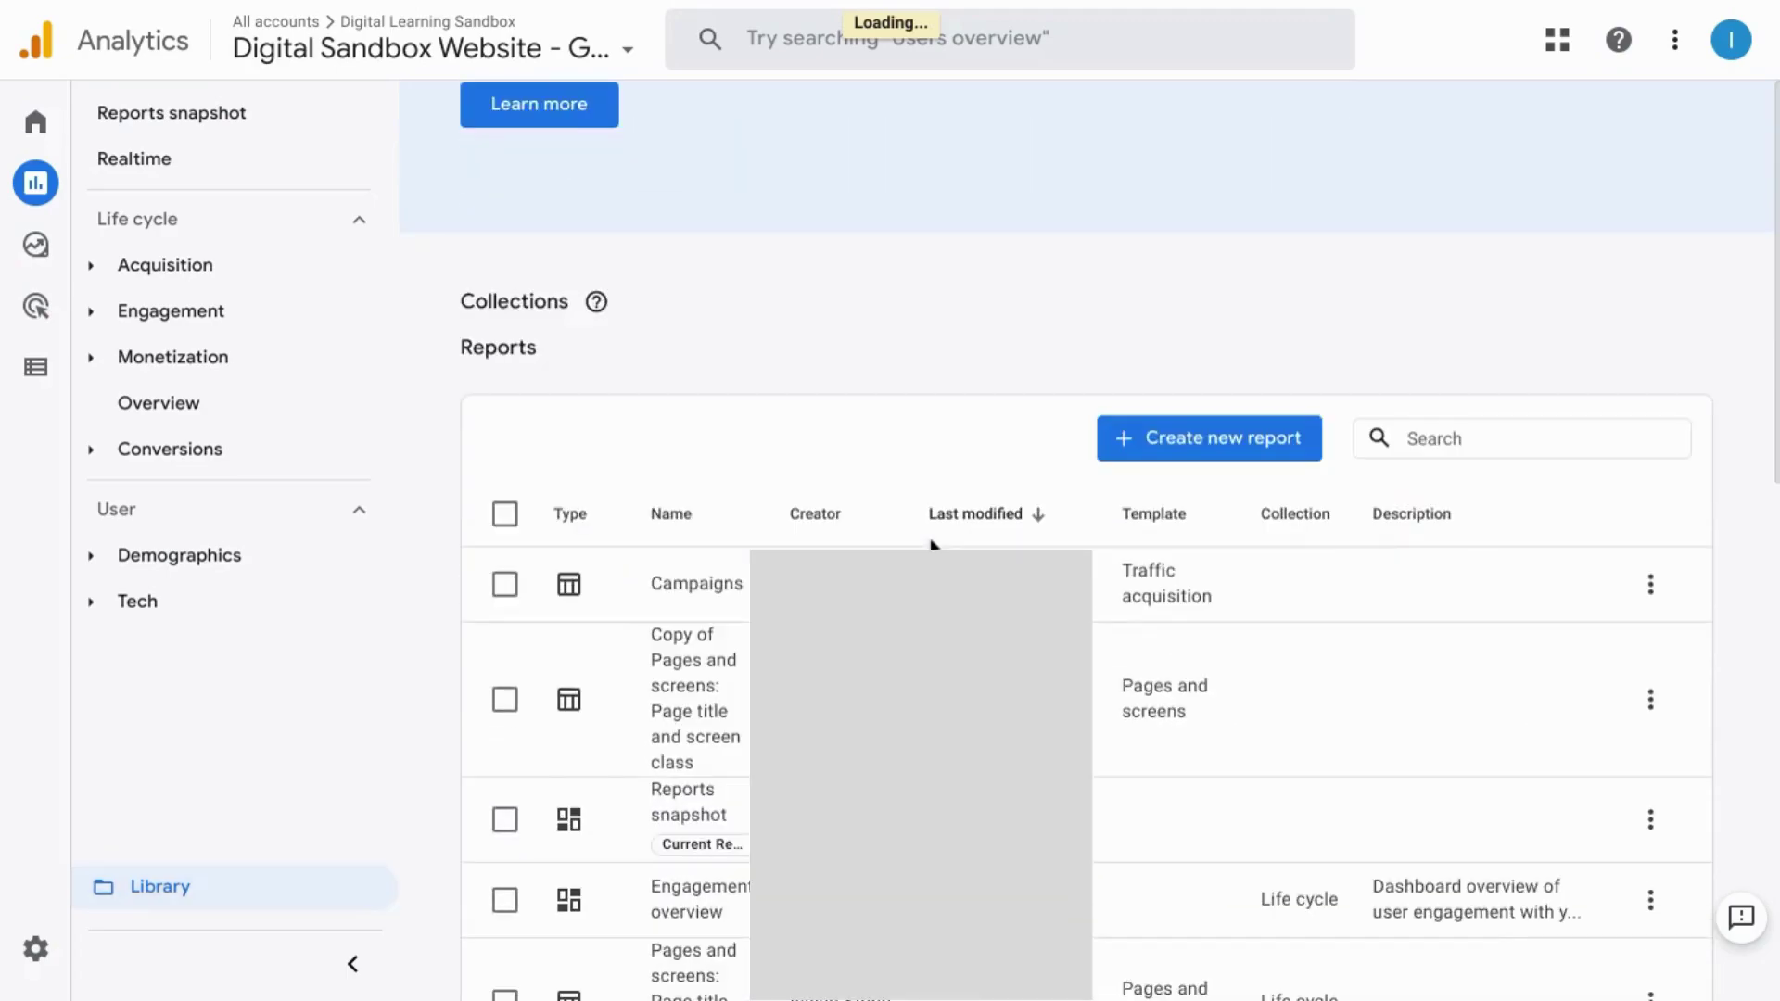
pyautogui.scroll(-1, 931, 544)
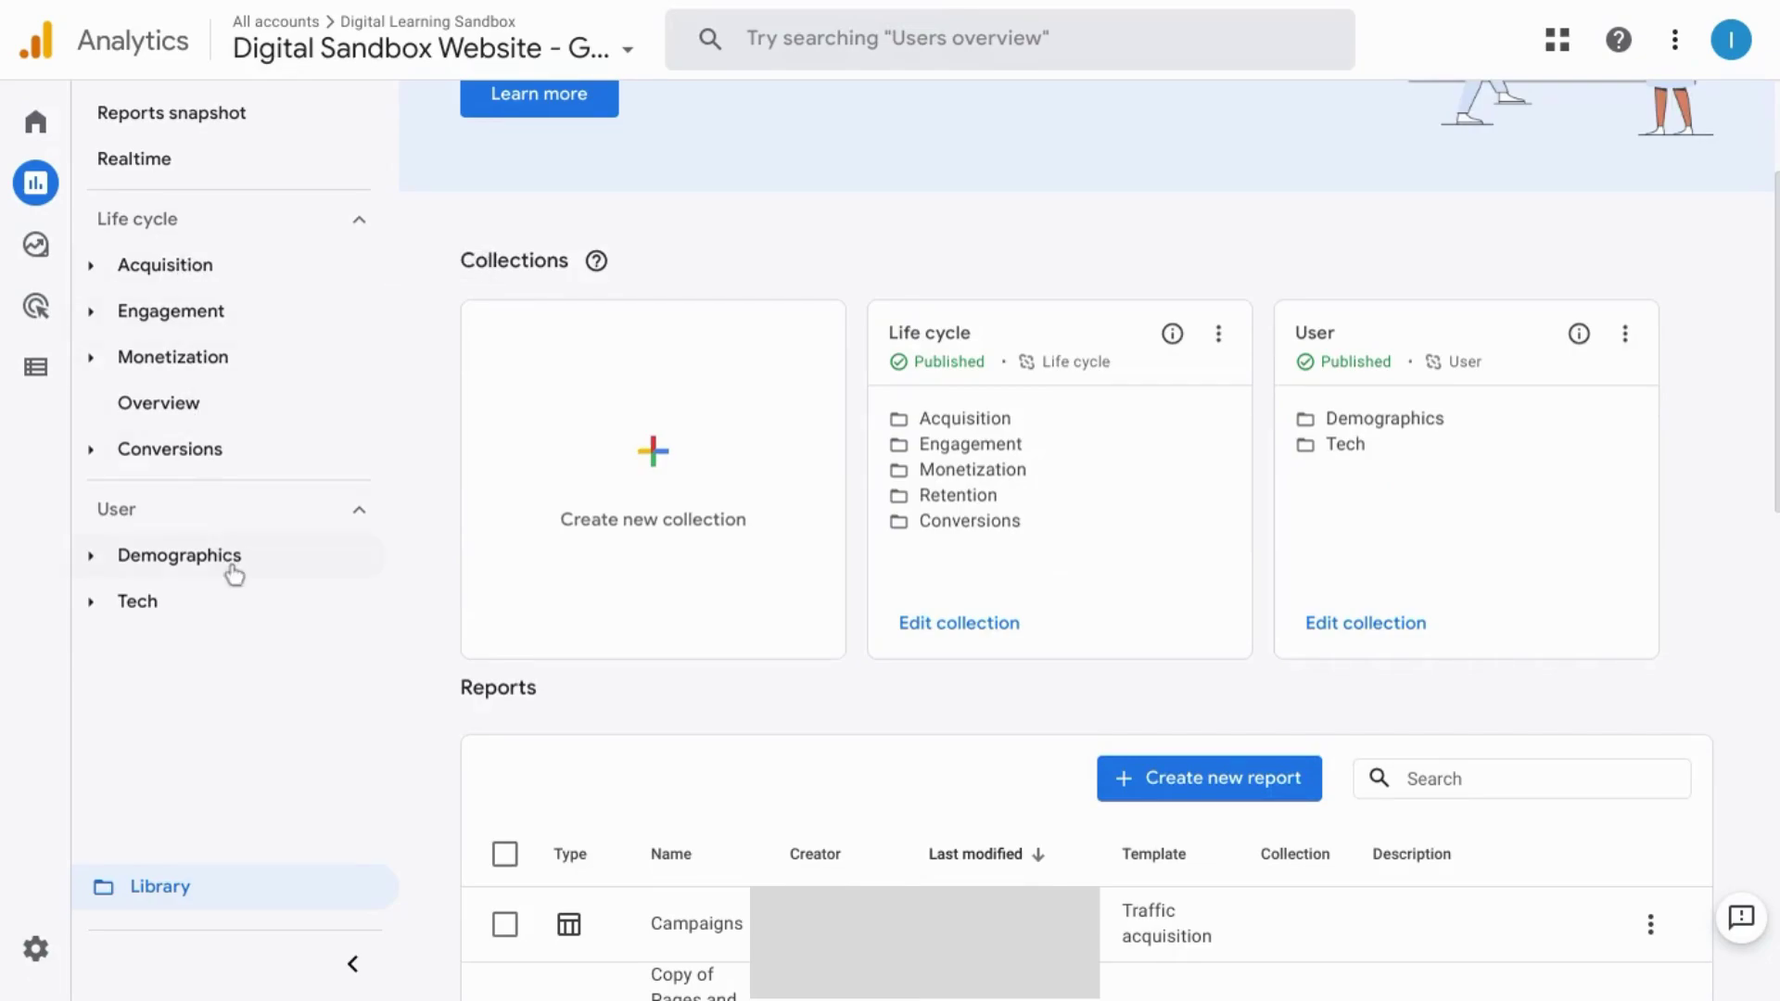
pyautogui.scroll(-3, 1101, 549)
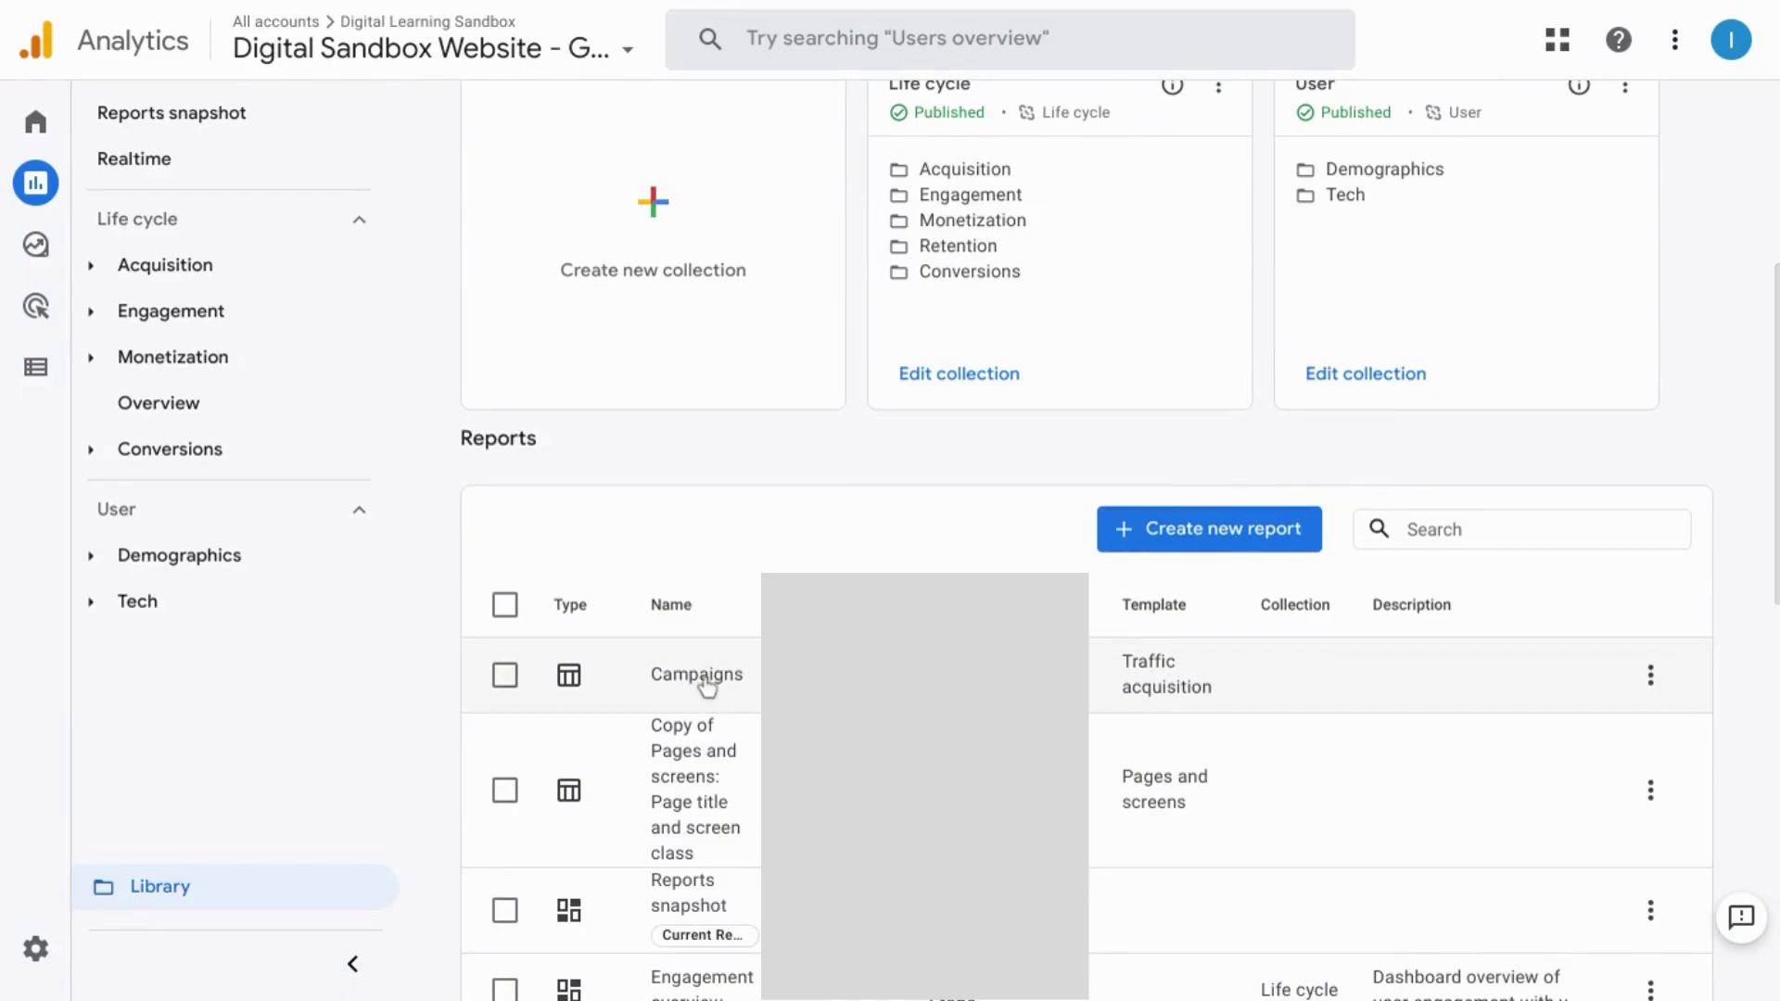
pyautogui.scroll(3, 1068, 472)
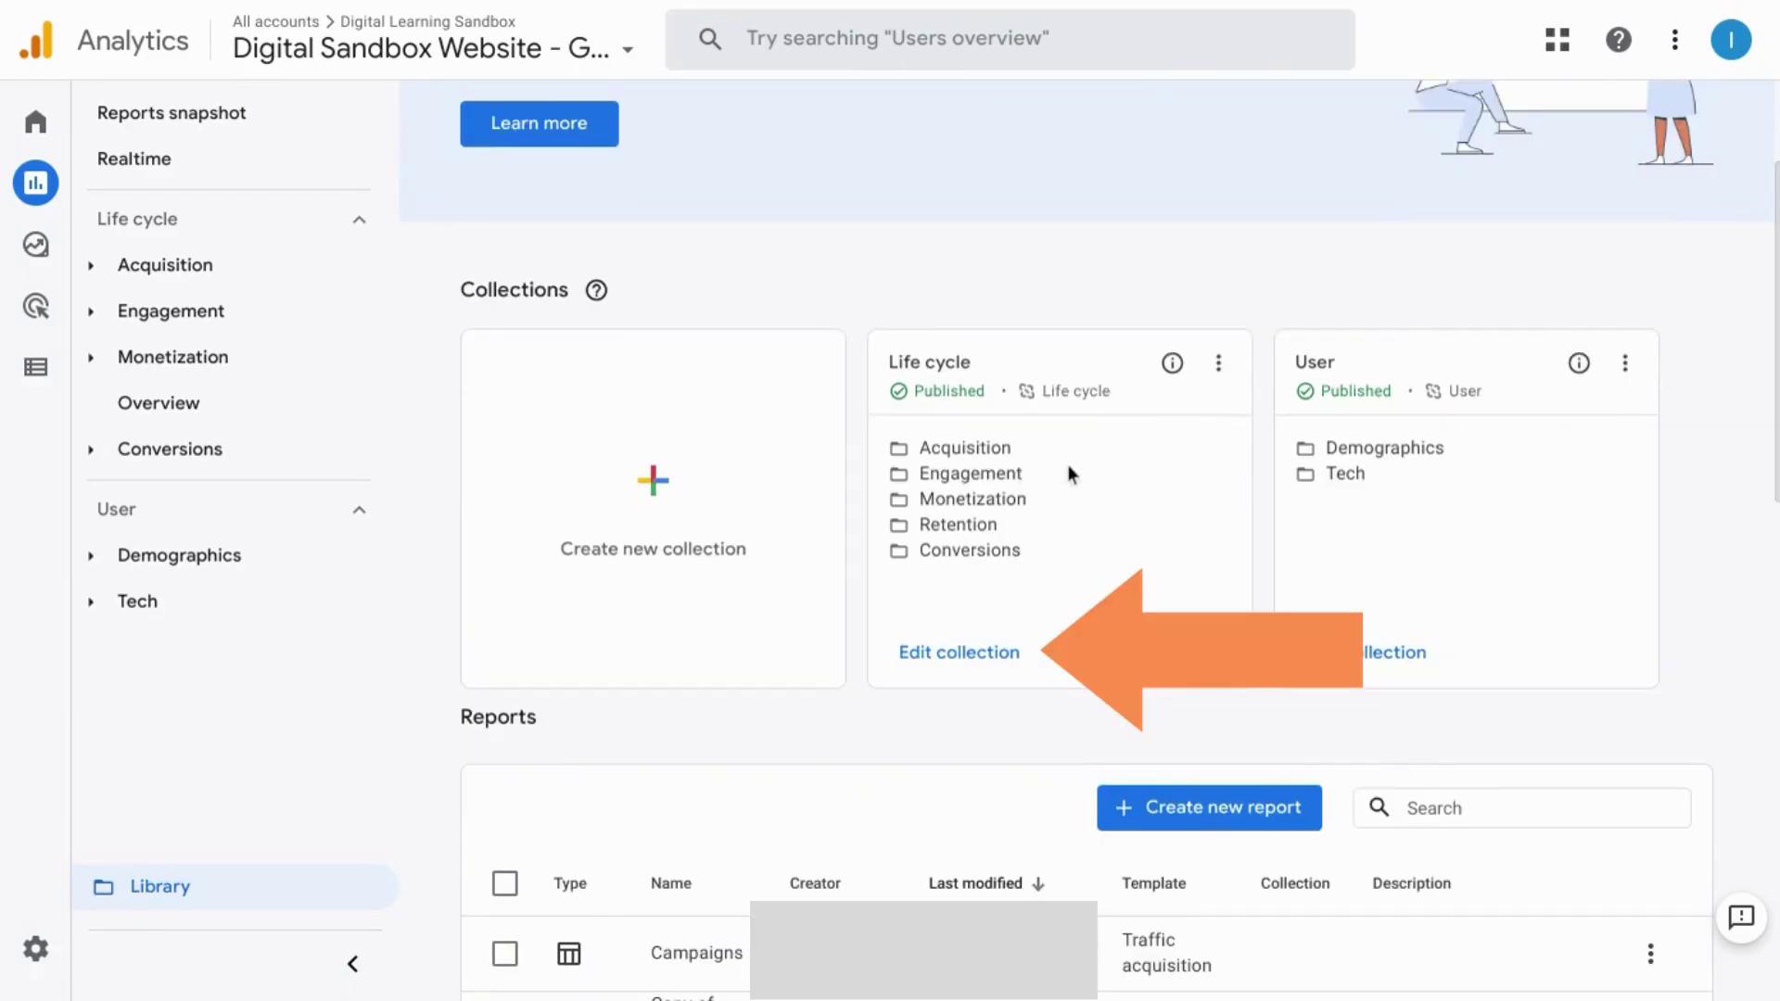
# Search 'cam', drag the Campaigns report under Acquisition, and save the Life cycle collection
pyautogui.click(961, 656)
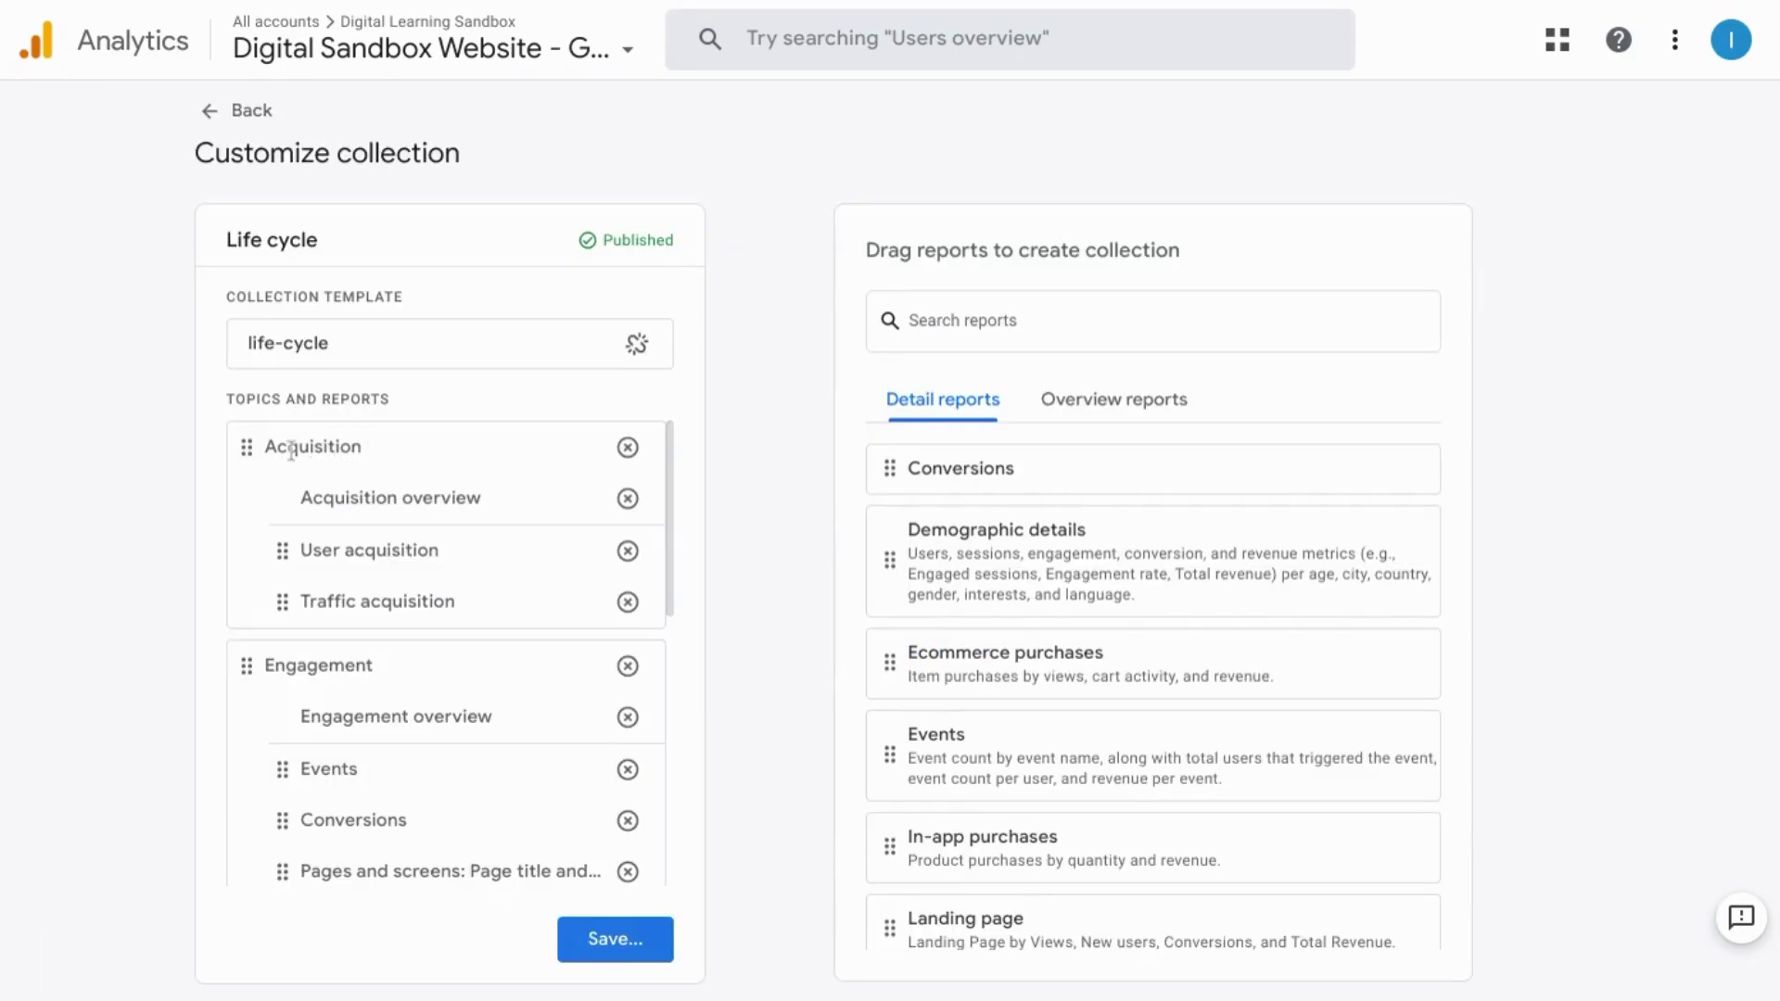
pyautogui.click(1007, 326)
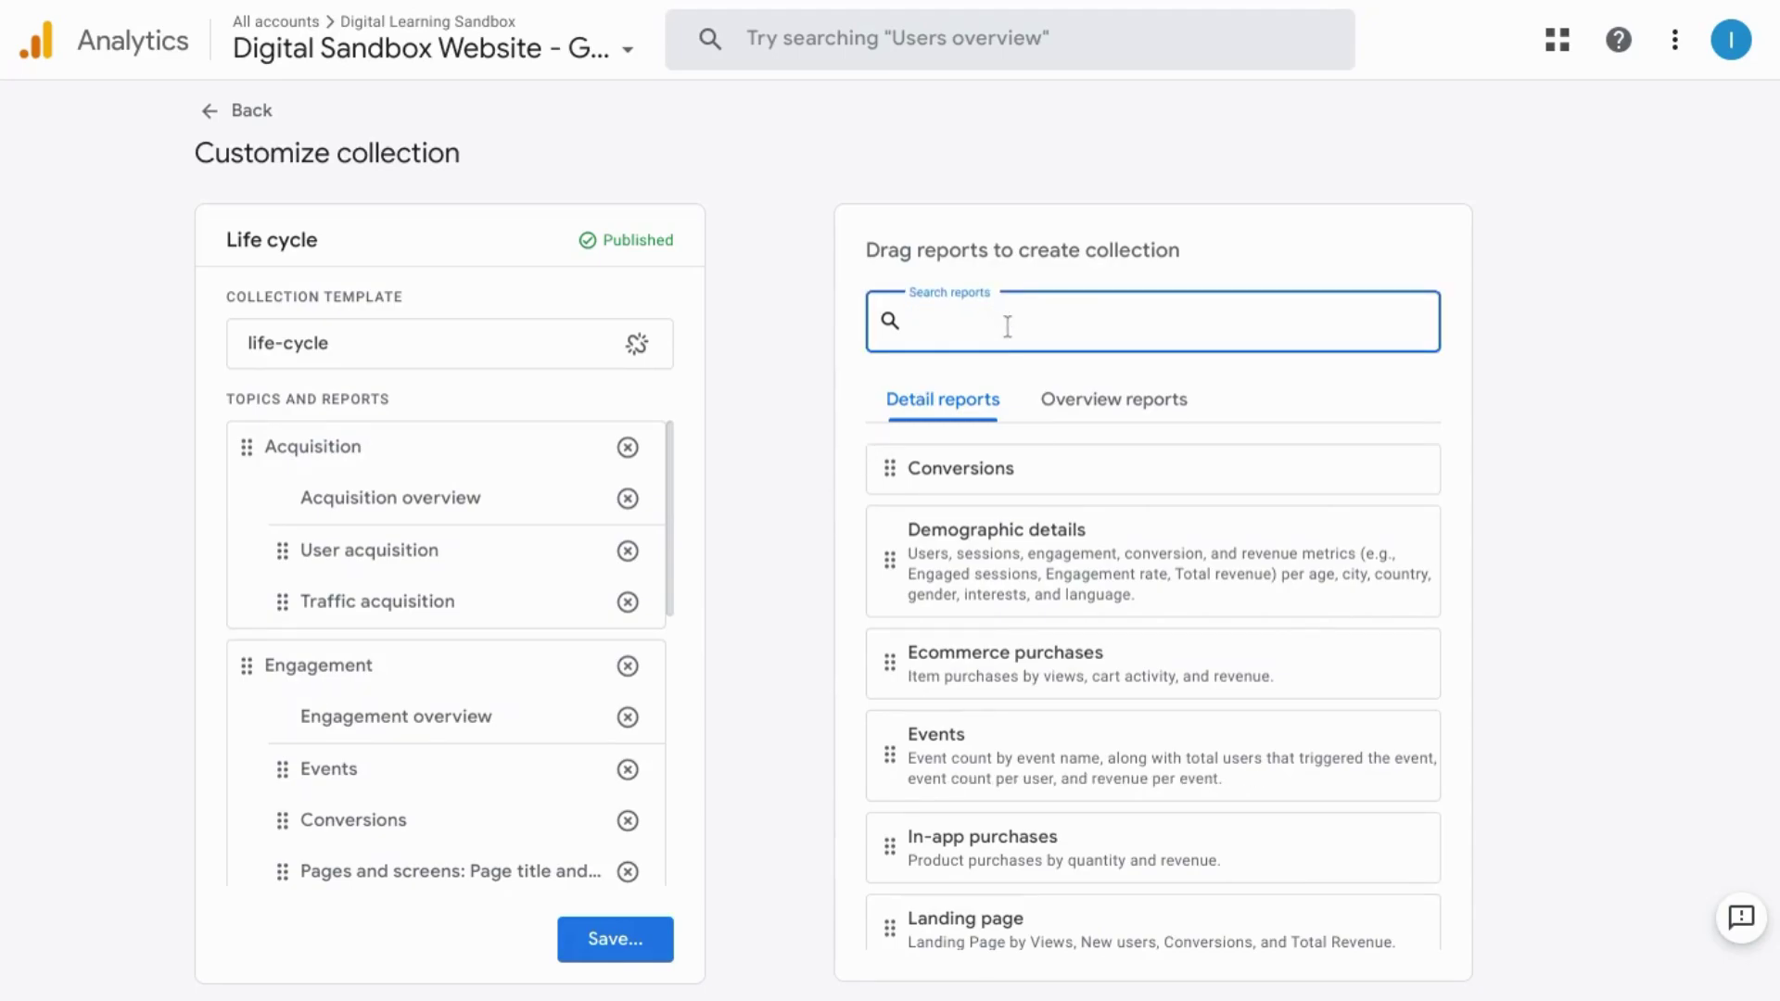
pyautogui.write('cam')
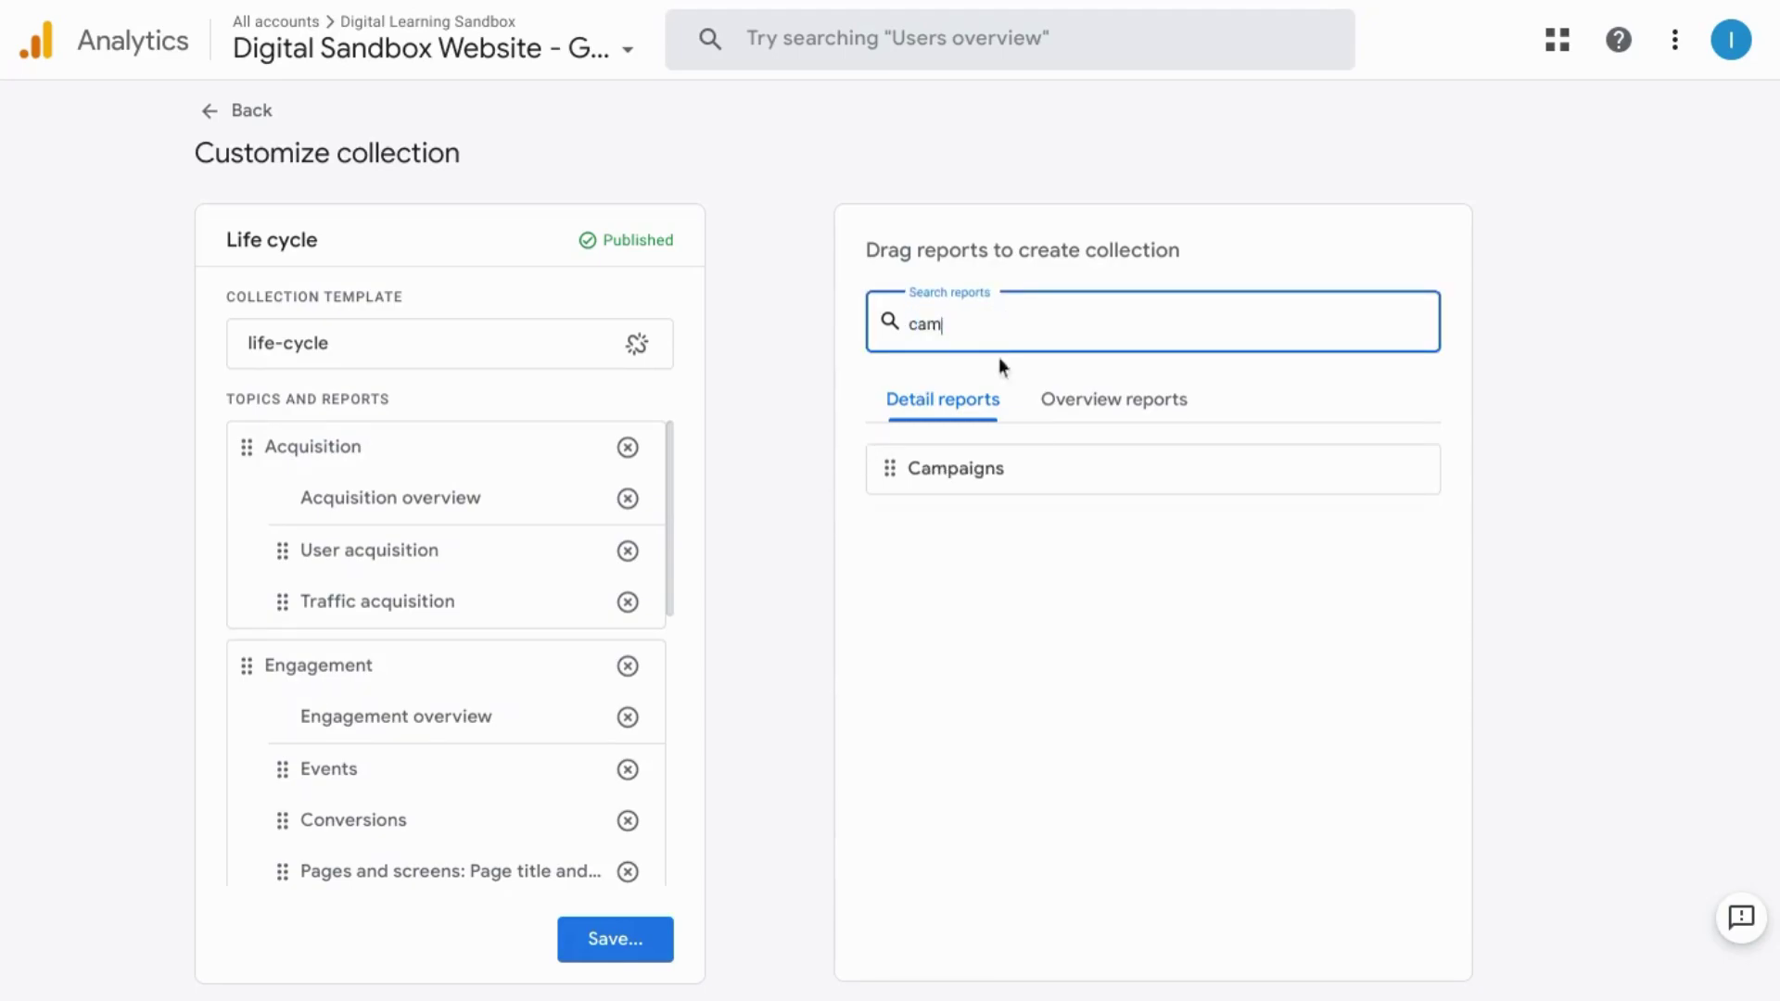
pyautogui.moveTo(890, 473); pyautogui.dragTo(285, 673)
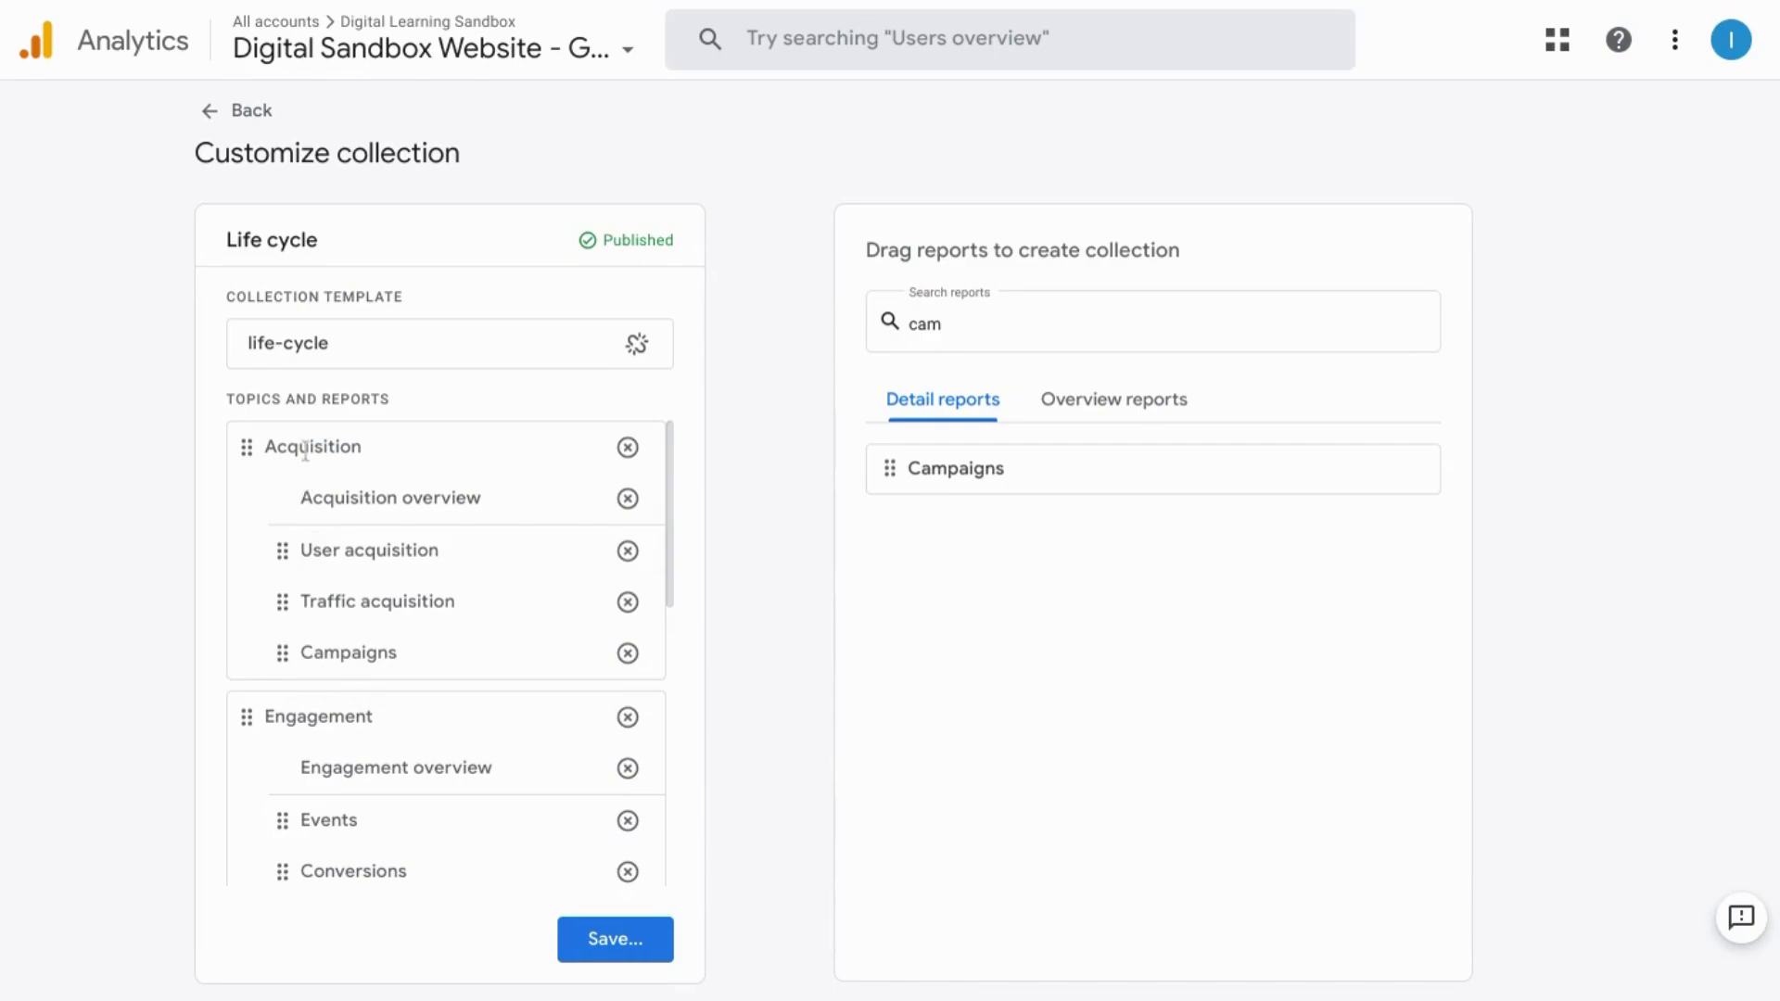
pyautogui.click(645, 943)
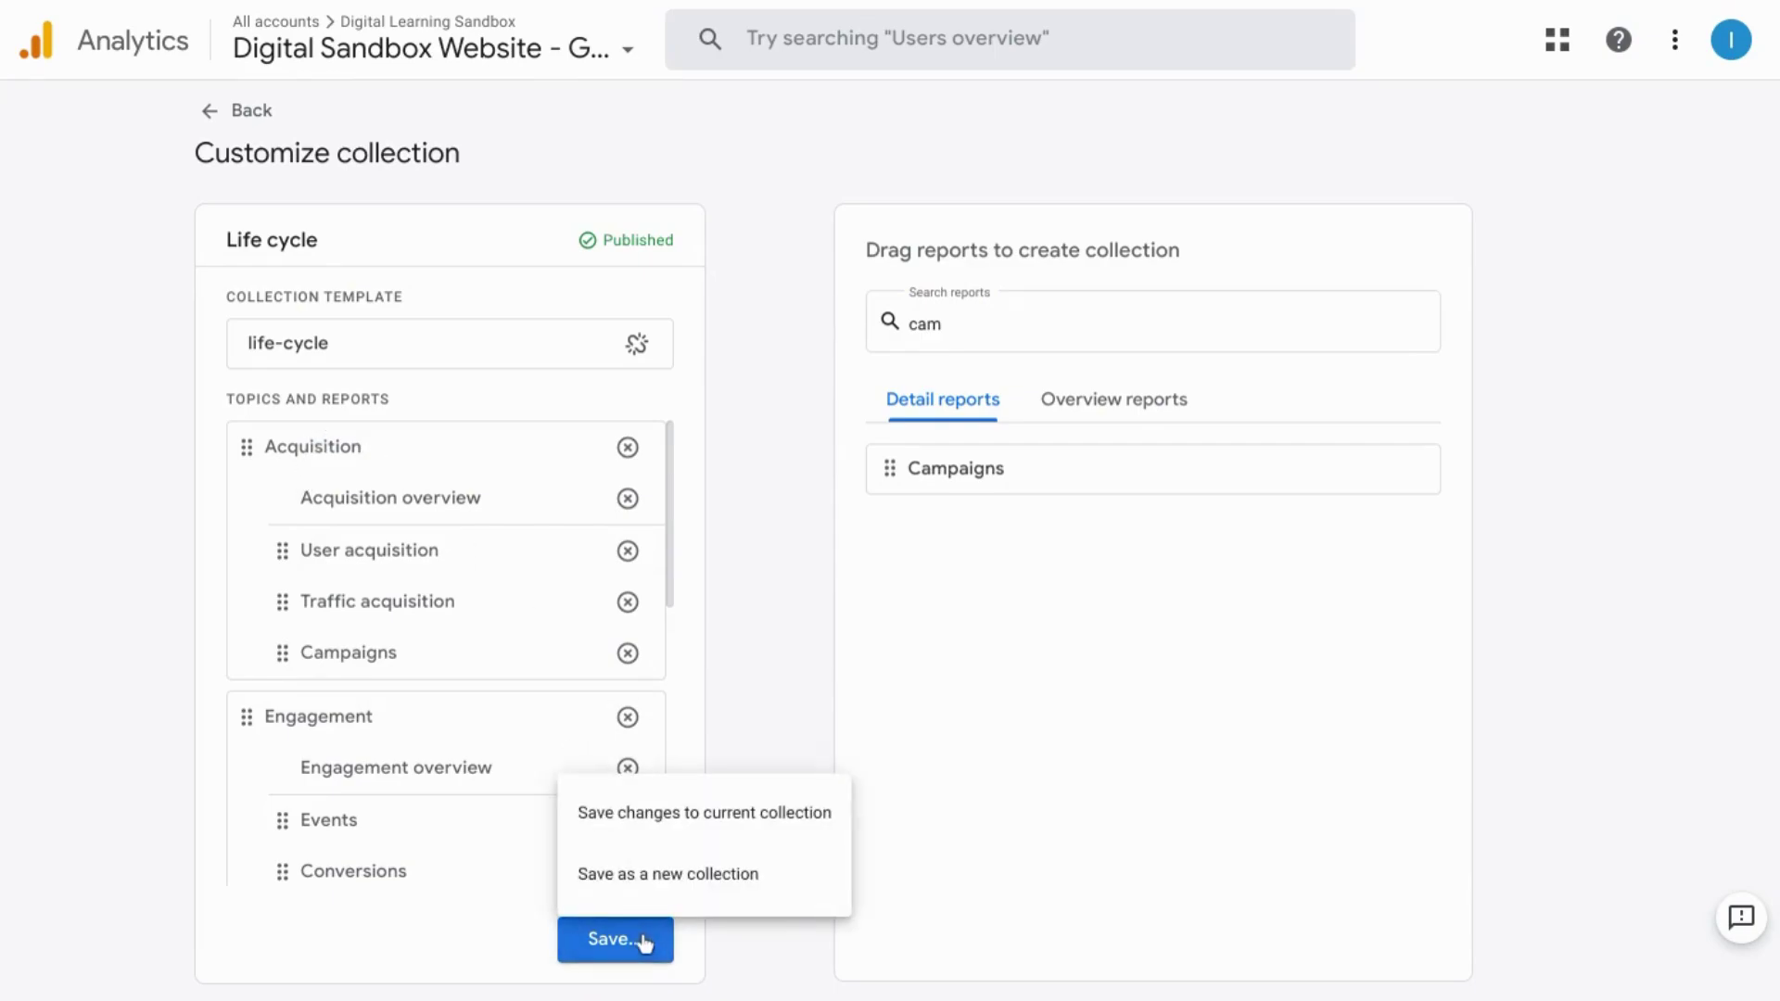
pyautogui.click(642, 832)
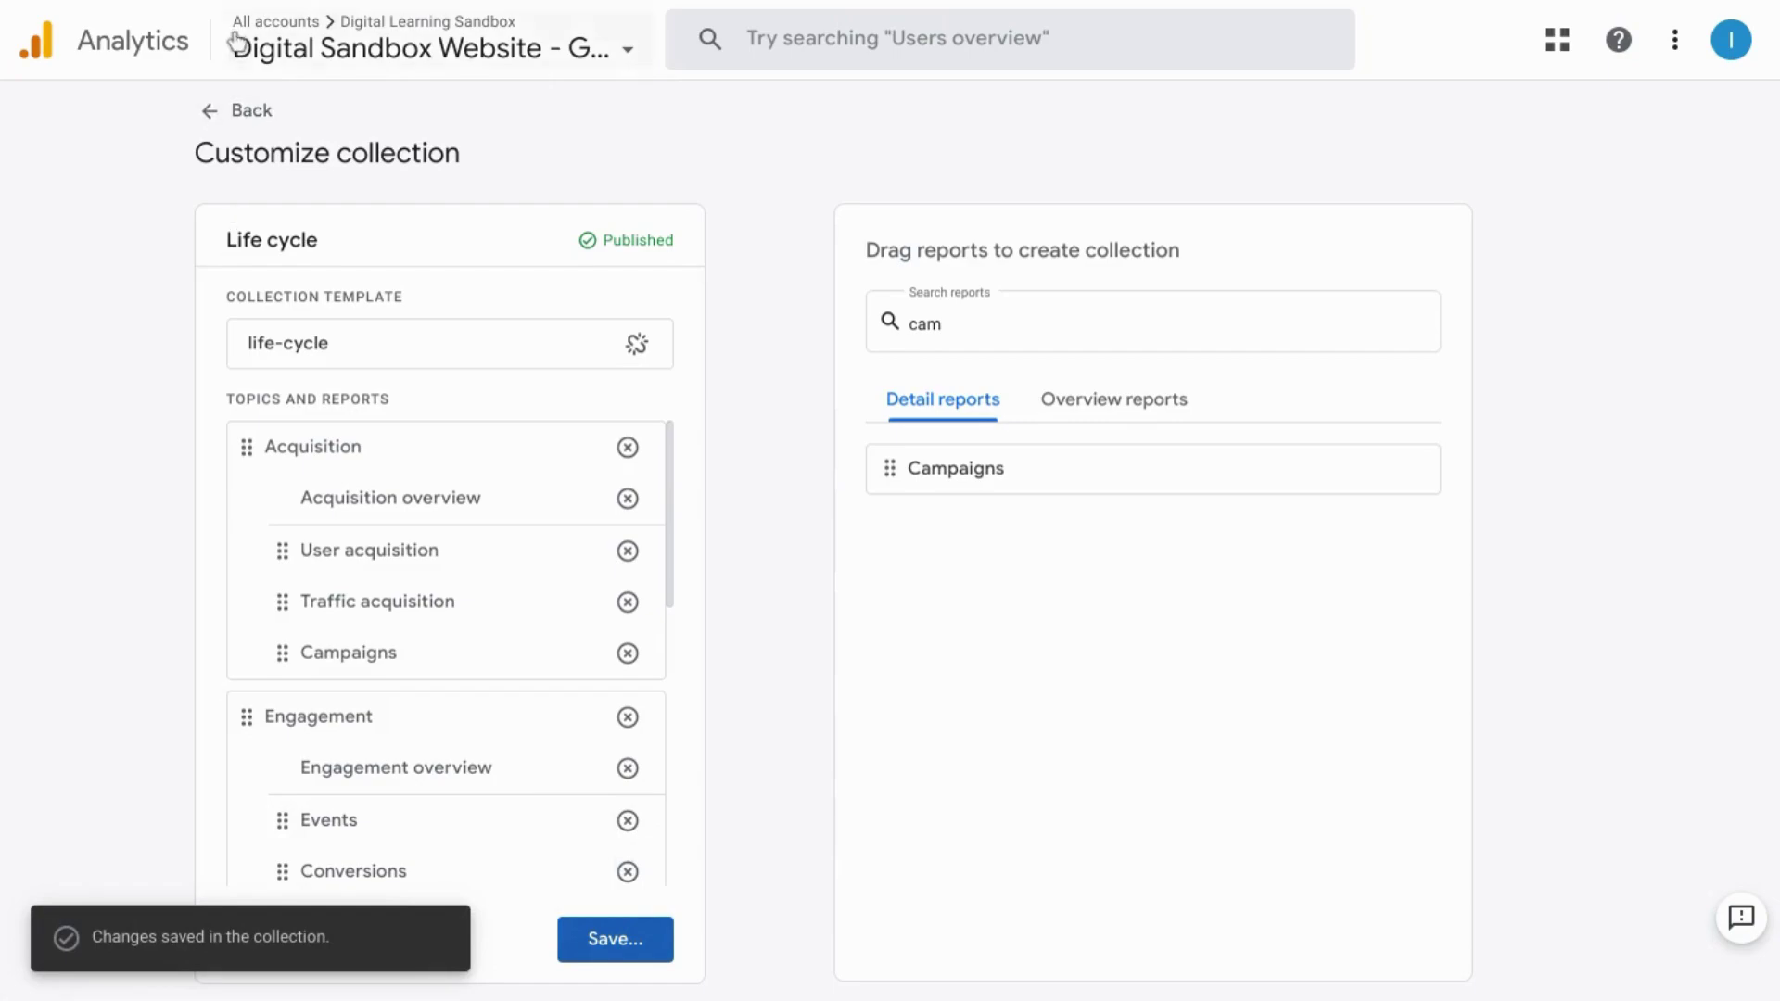
# Open Campaigns under Acquisition in the left navigation and scroll down to its table
pyautogui.click(233, 112)
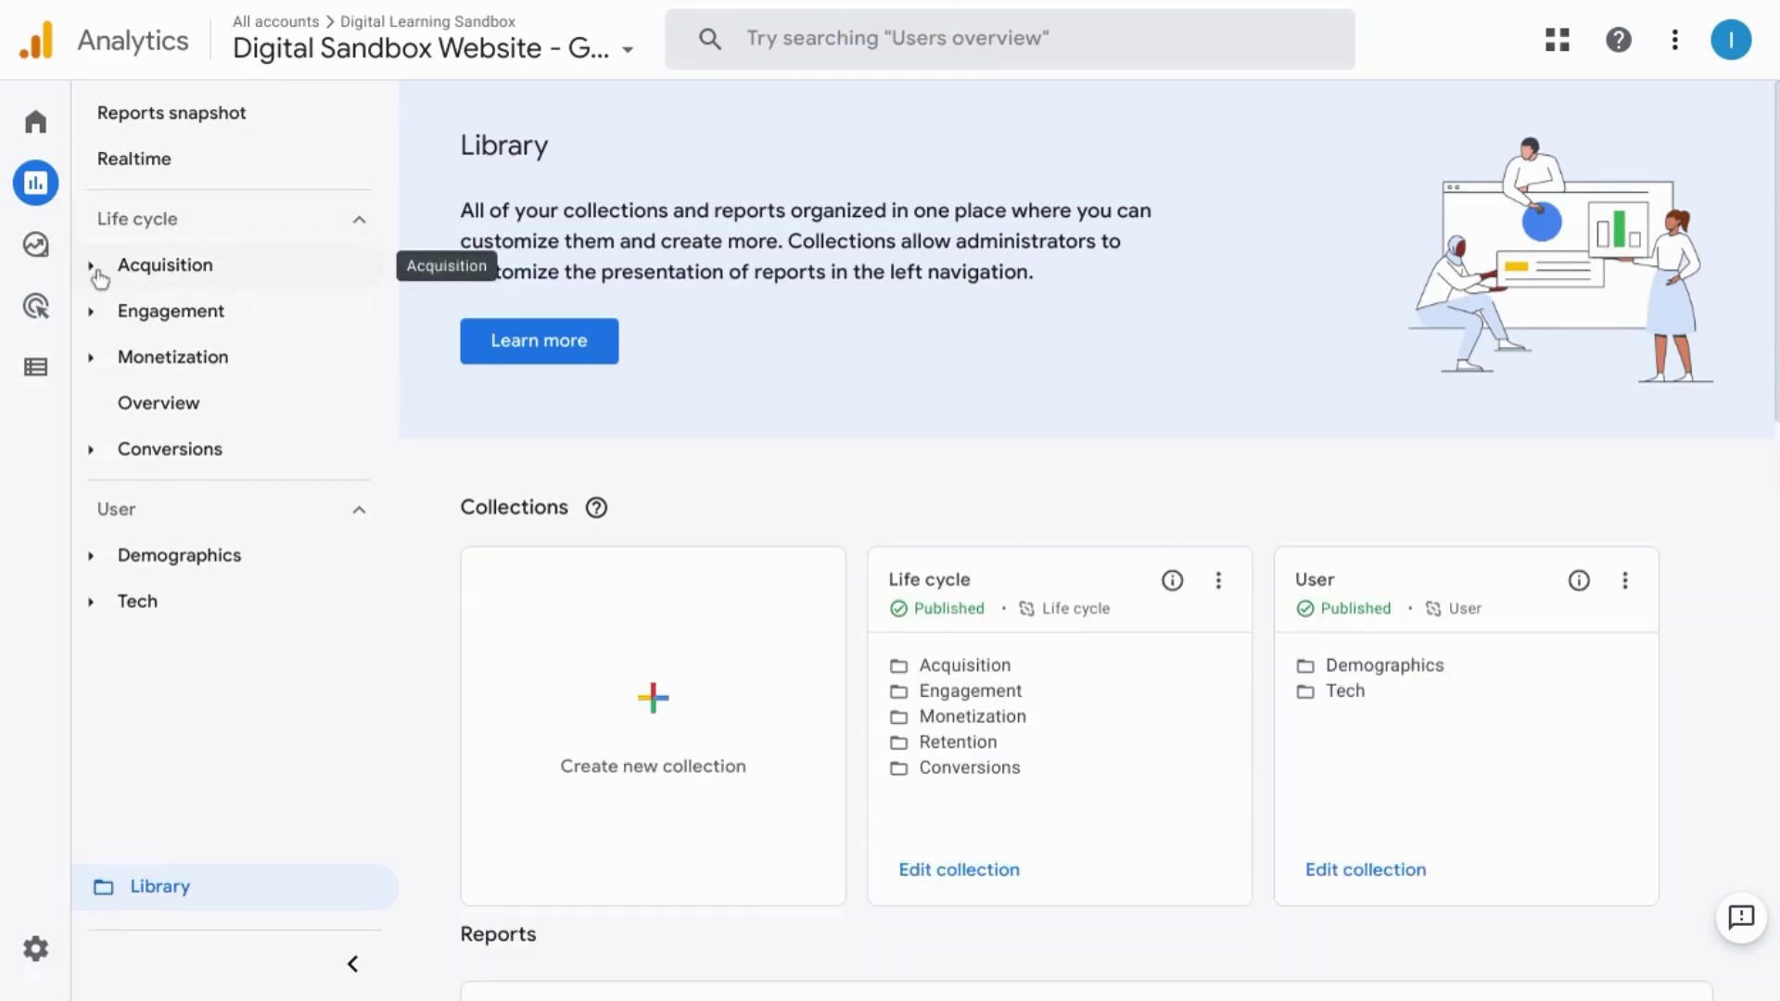
pyautogui.click(99, 274)
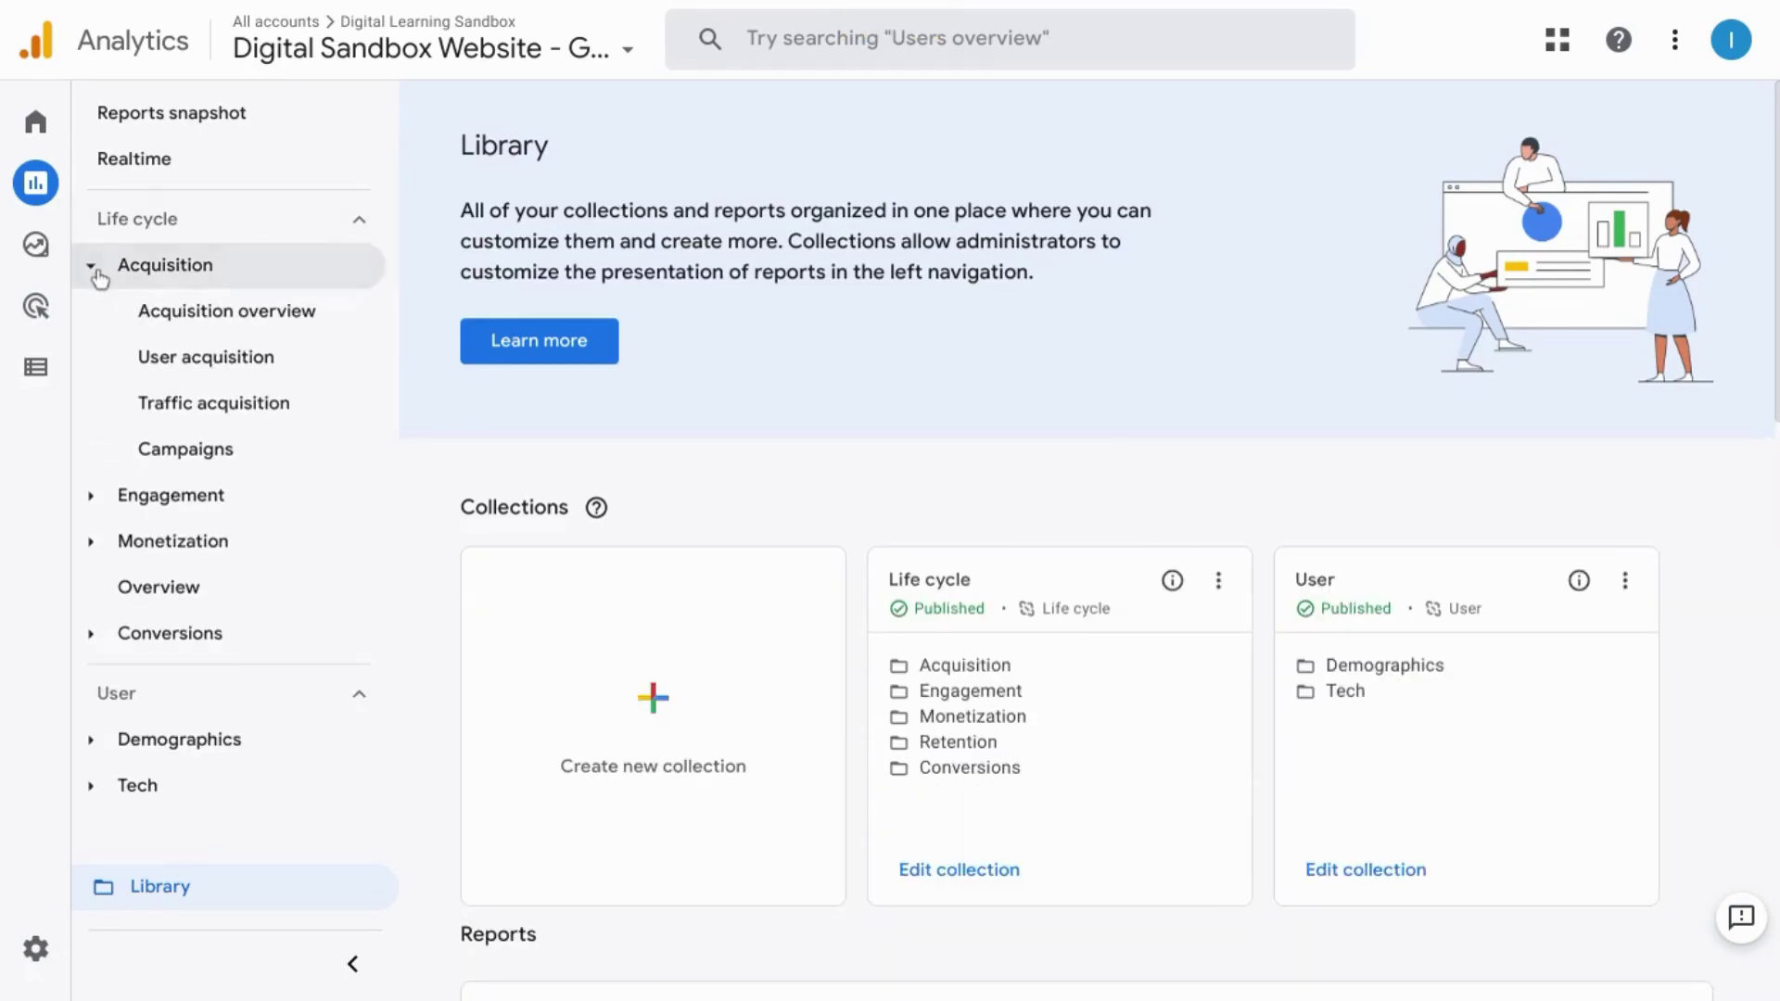
pyautogui.click(179, 460)
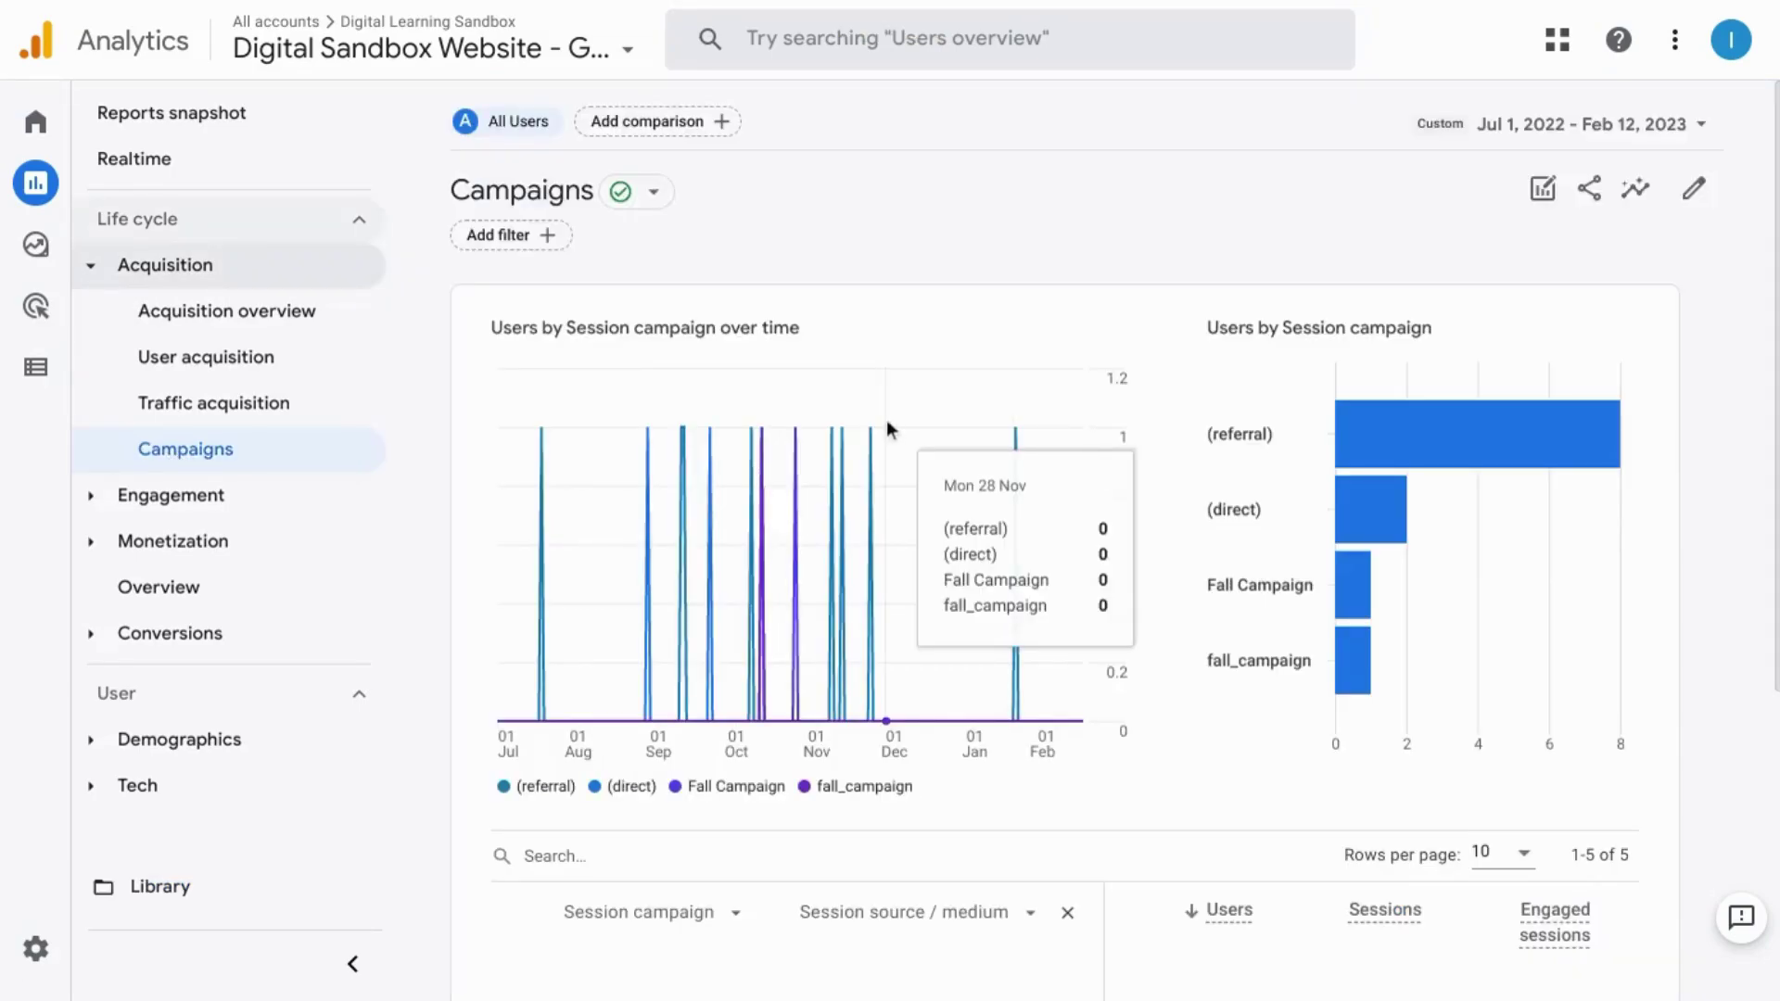
pyautogui.scroll(-4, 649, 542)
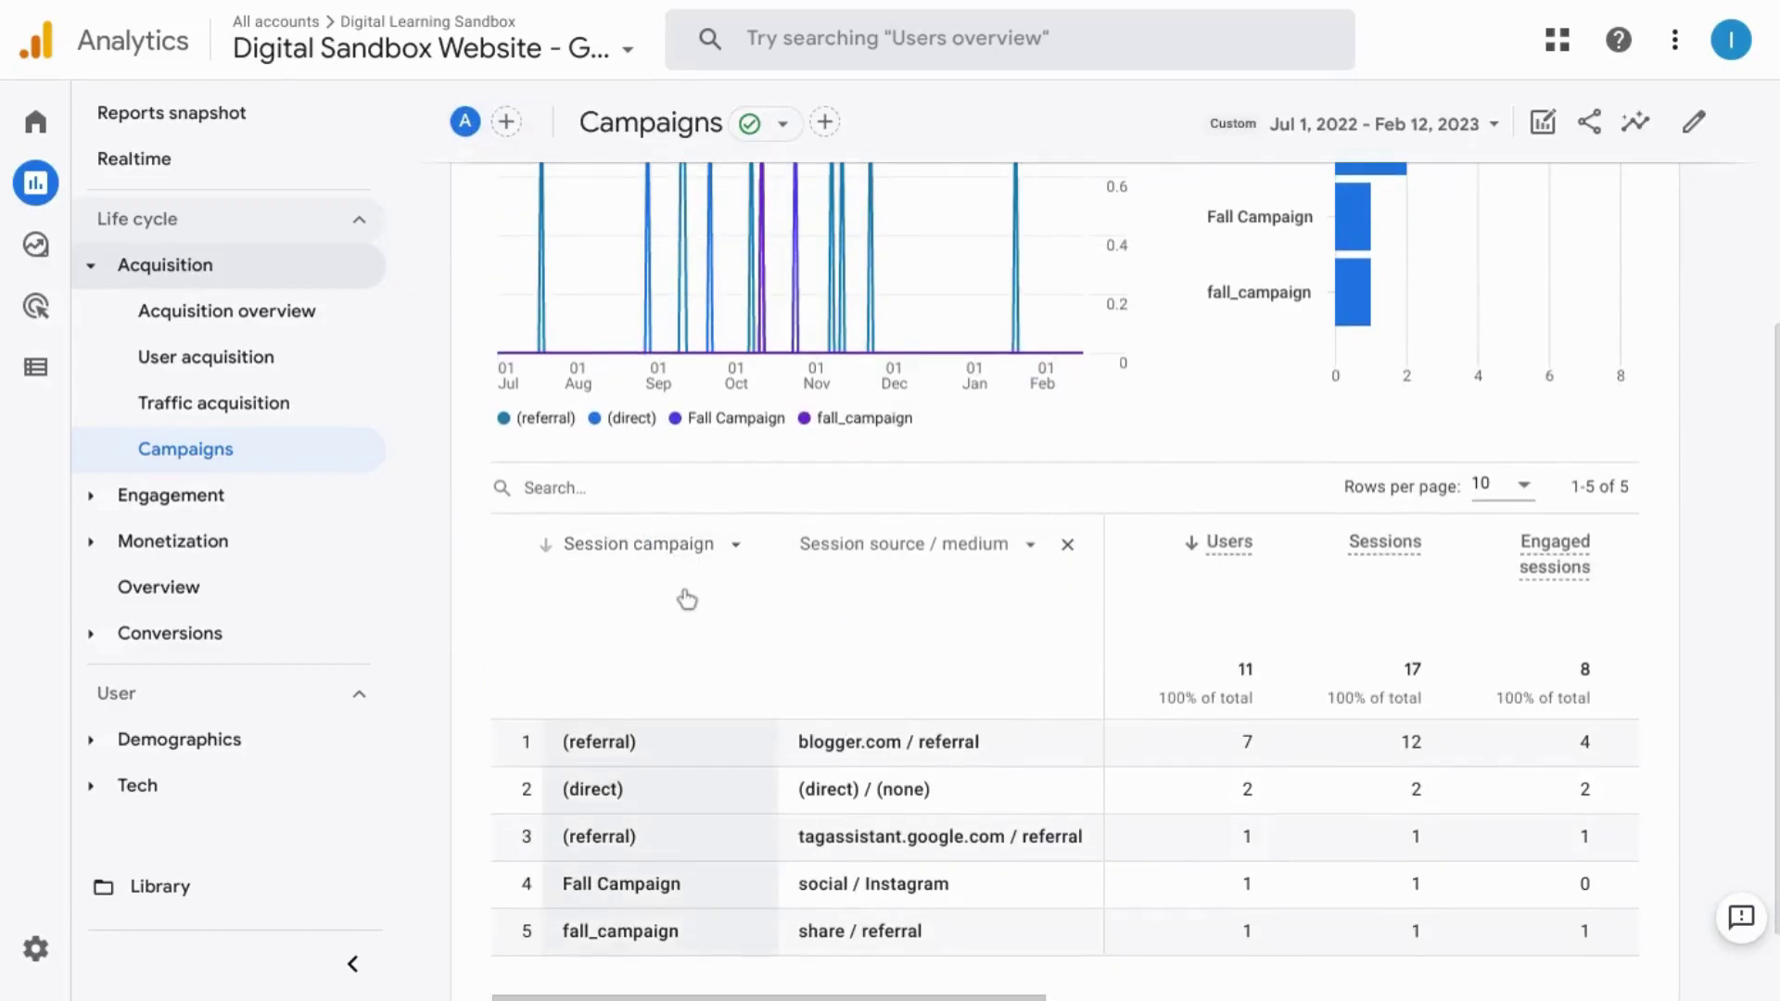
pyautogui.scroll(-1, 684, 596)
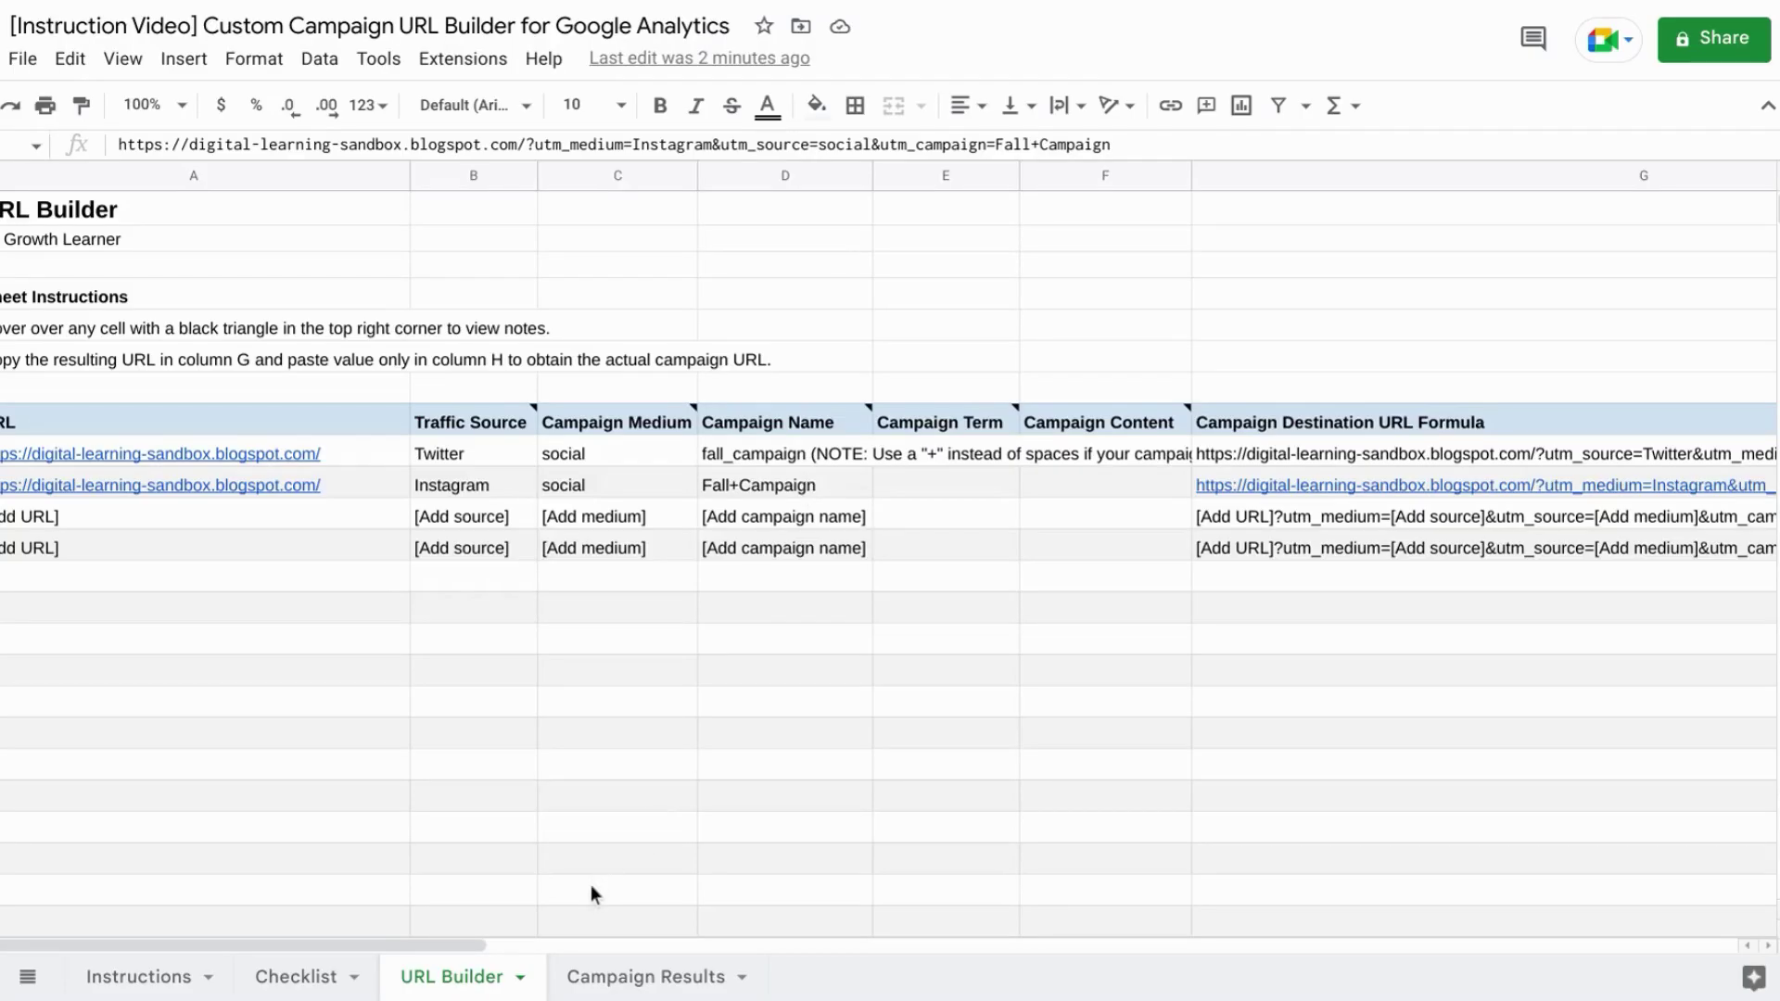
# View the Campaign Results sheet, then return to the GA4 Session campaign report
pyautogui.click(616, 981)
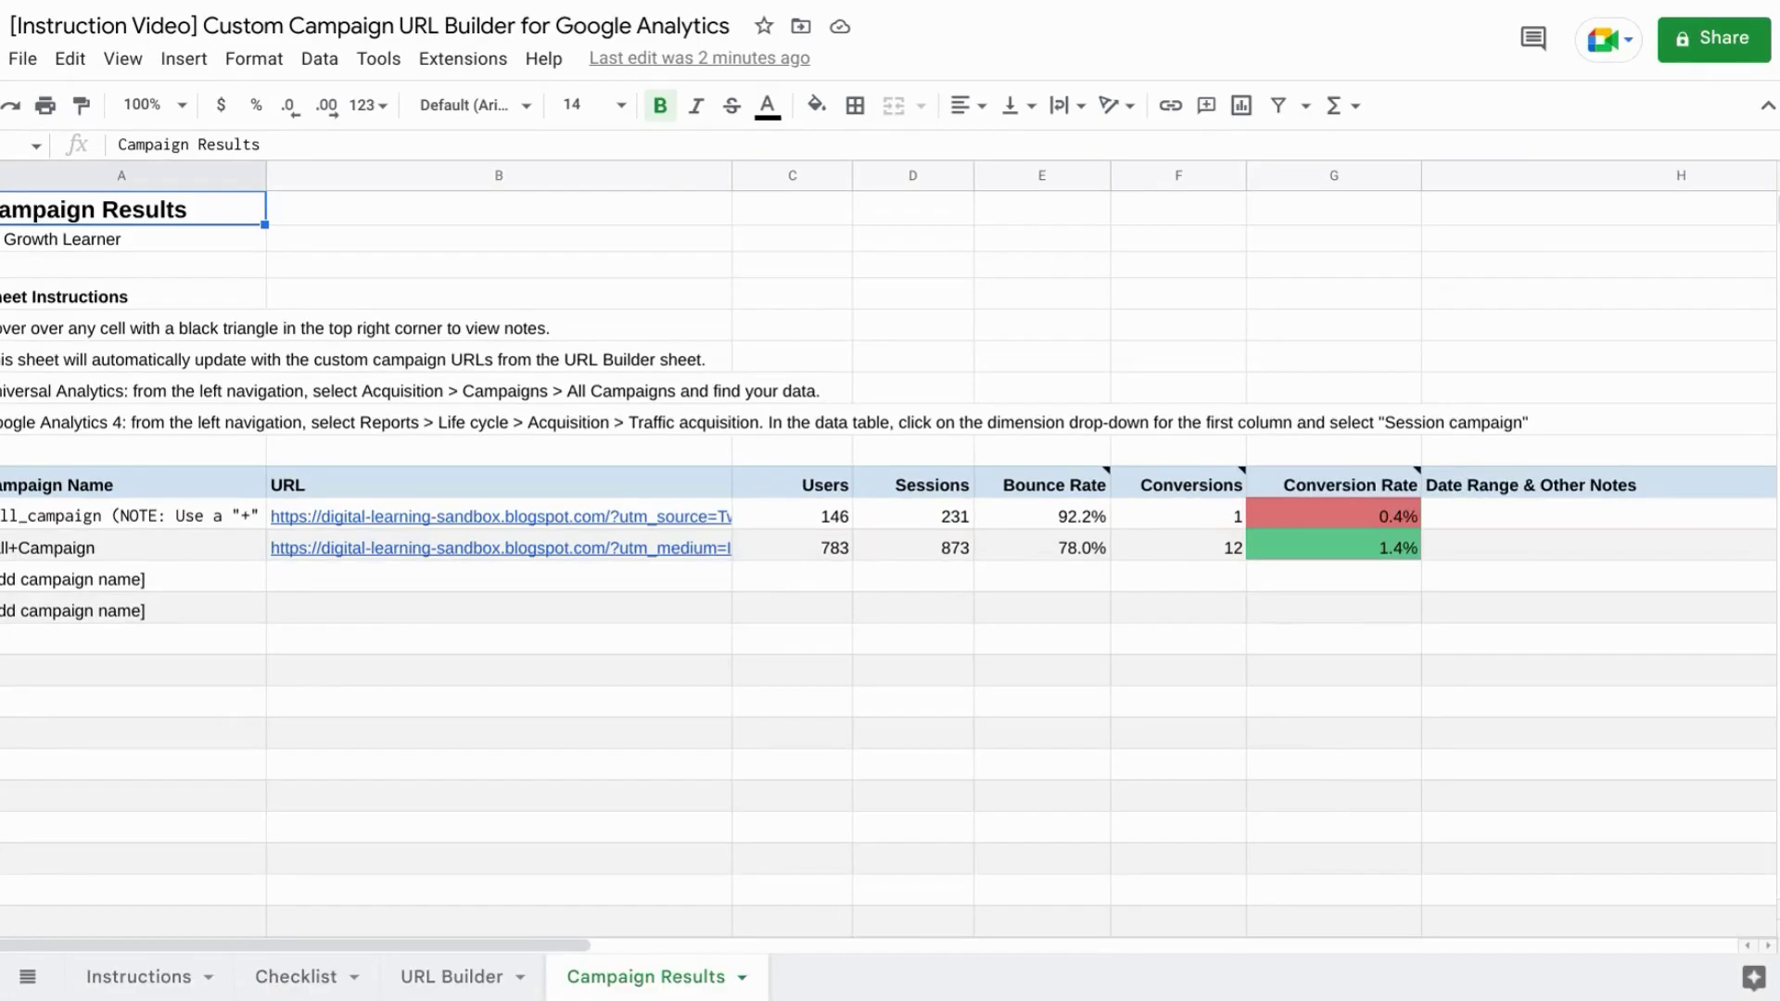
pyautogui.click(704, 0)
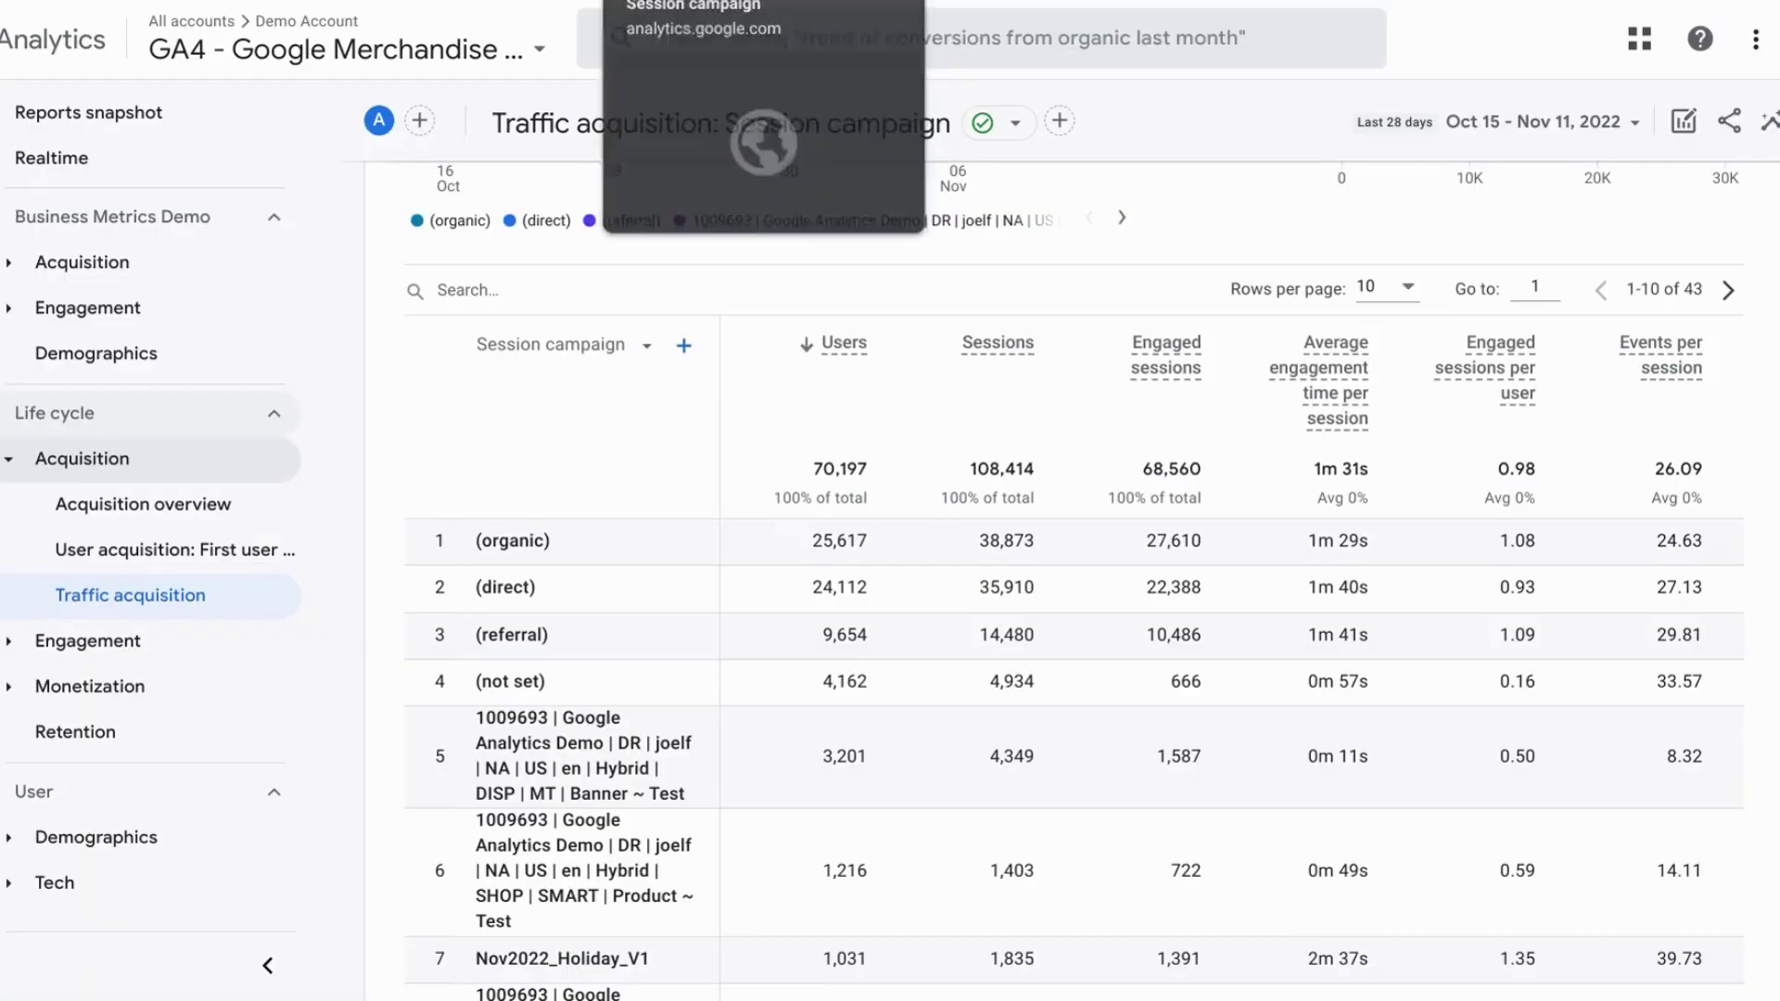